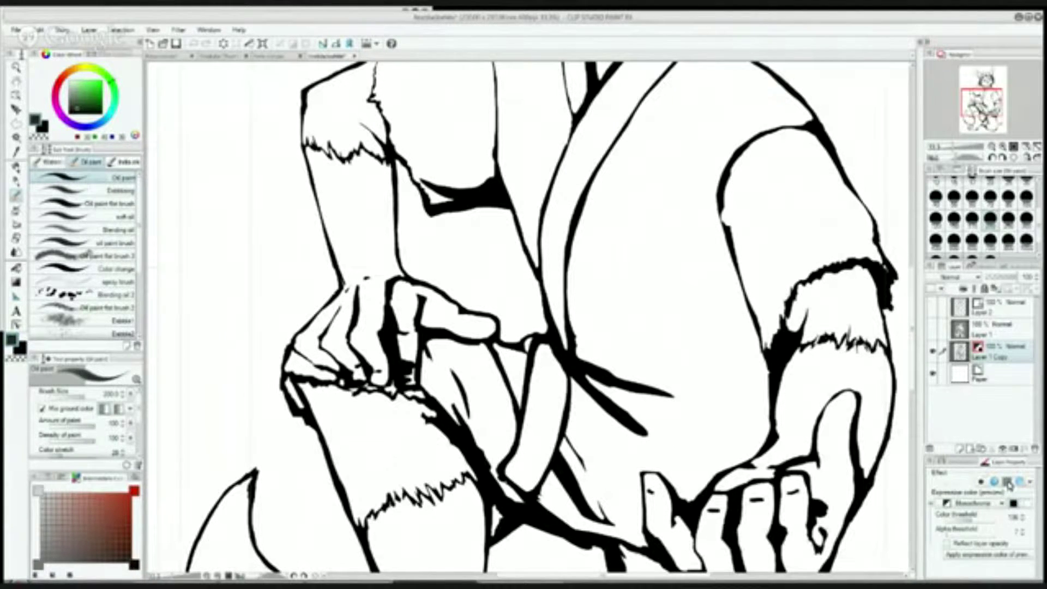
Try the halftone tone effect on Layer 1 Copy, inspect its dots up close and switch the effect off again.
{"action": "left_click", "coordinate": [1007, 483]}
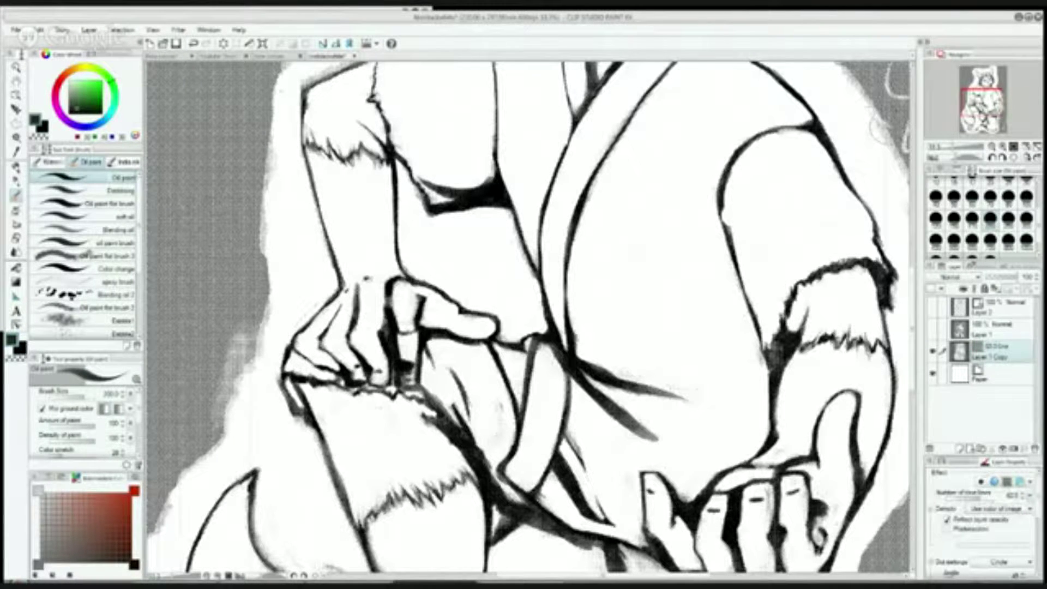
{"action": "key", "text": "ctrl+plus"}
{"action": "key", "text": "ctrl+plus"}
{"action": "left_click_drag", "start_coordinate": [534, 294], "coordinate": [513, 335]}
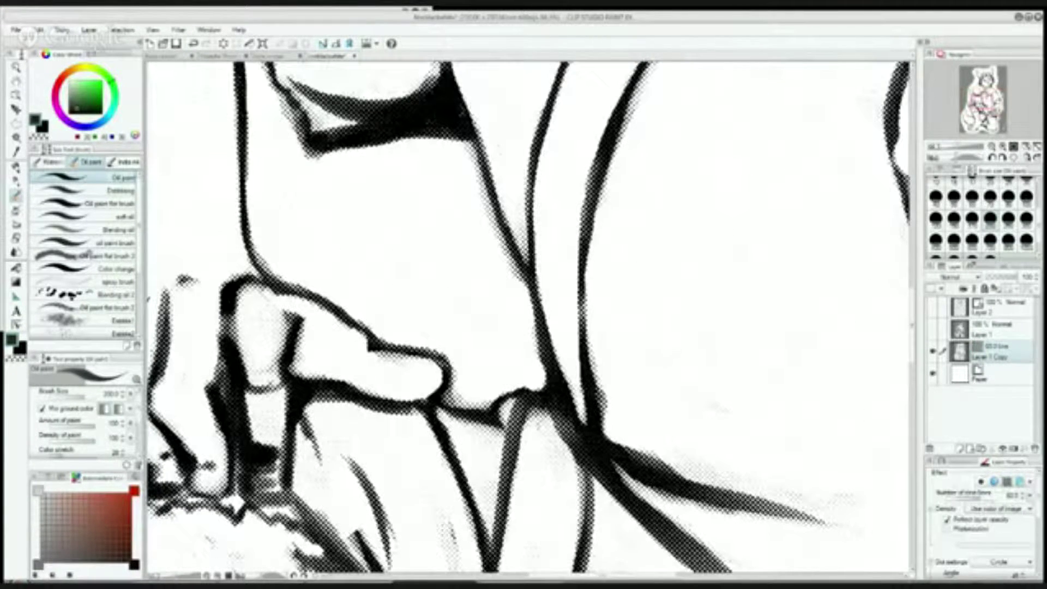
{"action": "left_click_drag", "start_coordinate": [406, 134], "coordinate": [651, 500]}
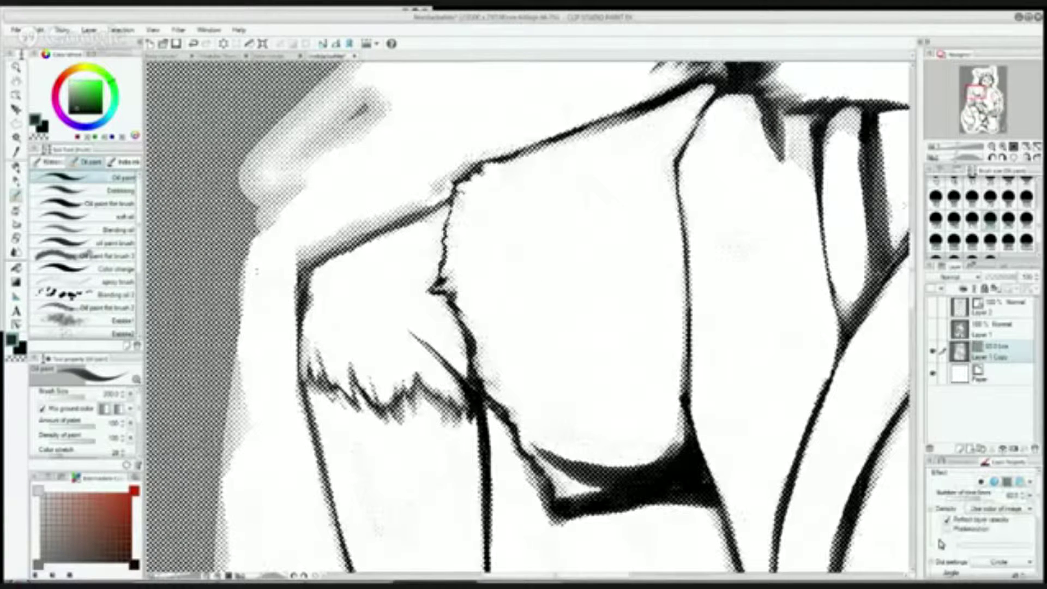
{"action": "left_click", "coordinate": [1008, 483]}
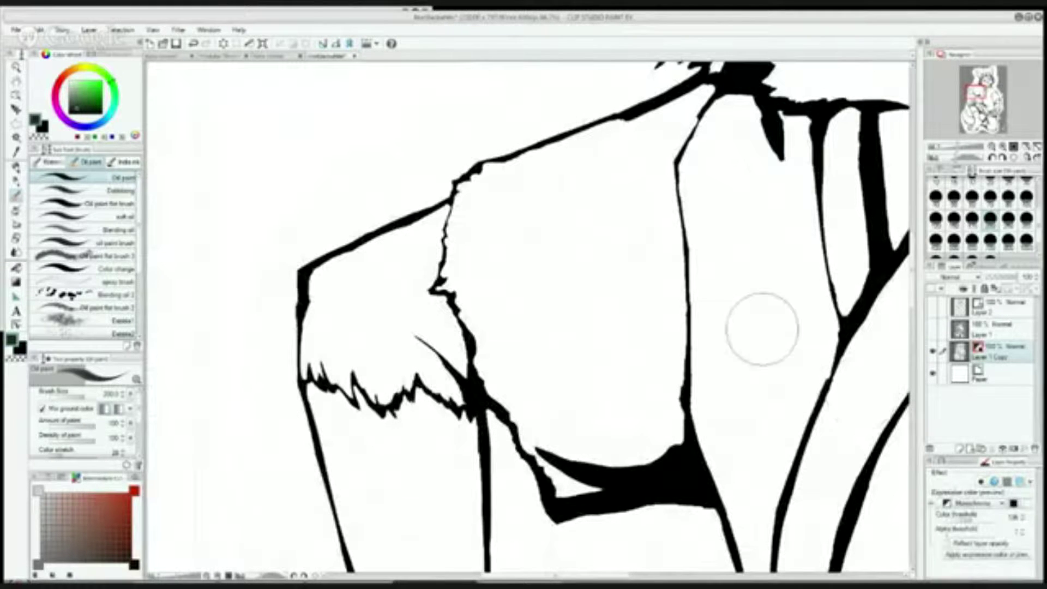
Compare the monochrome line art with the gray painting on Layer 1, covering the face, tail and torso.
{"action": "mouse_move", "coordinate": [976, 91]}
{"action": "left_mouse_down"}
{"action": "mouse_move", "coordinate": [979, 78]}
{"action": "mouse_move", "coordinate": [978, 95]}
{"action": "left_mouse_up"}
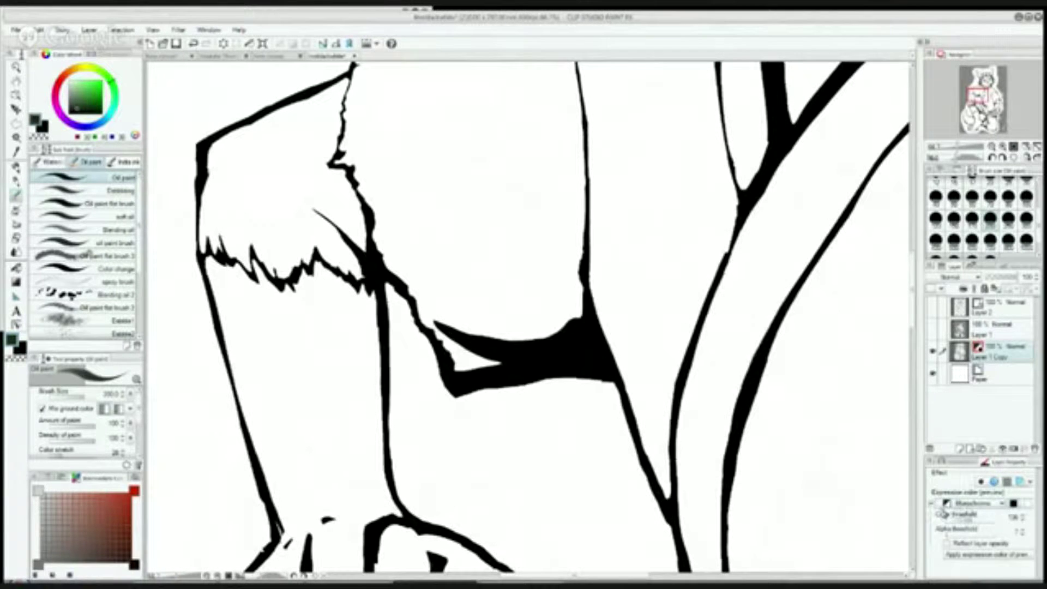
{"action": "left_click_drag", "start_coordinate": [978, 100], "coordinate": [981, 77]}
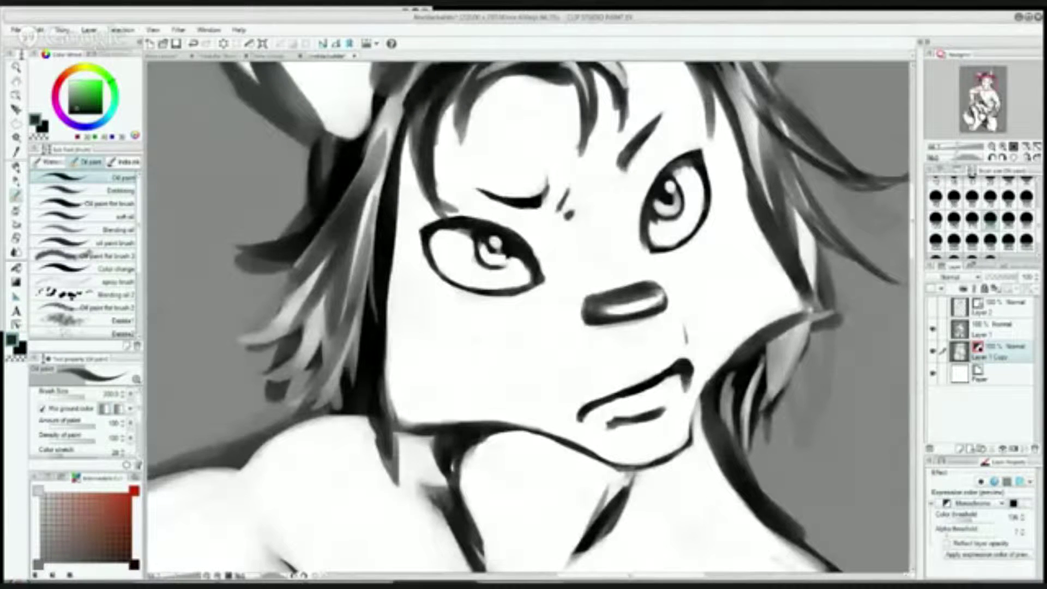
{"action": "mouse_move", "coordinate": [985, 79]}
{"action": "left_mouse_down"}
{"action": "mouse_move", "coordinate": [1001, 71]}
{"action": "mouse_move", "coordinate": [966, 116]}
{"action": "left_mouse_up"}
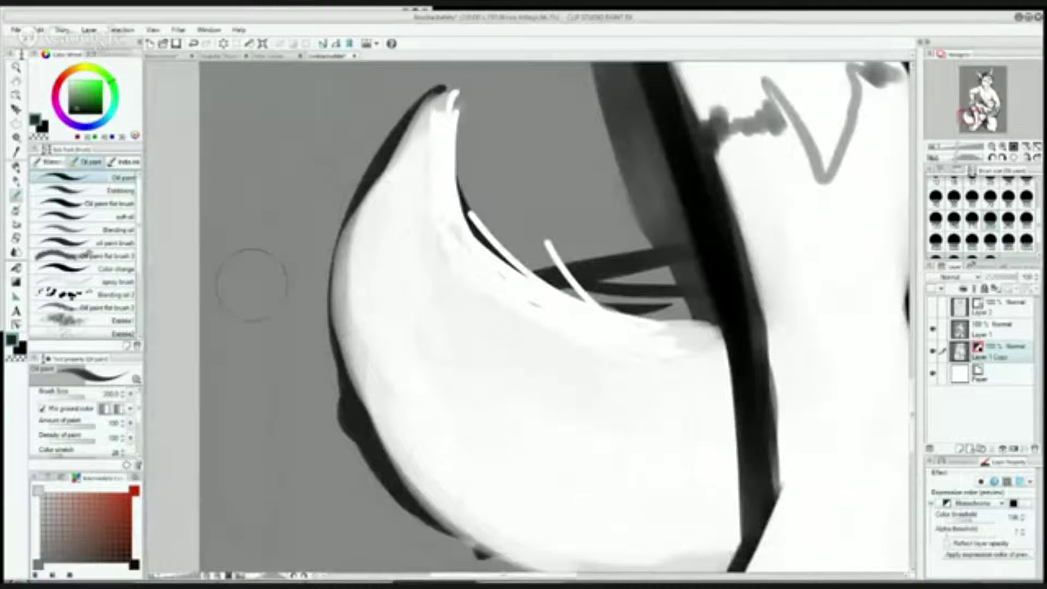
{"action": "left_click_drag", "start_coordinate": [971, 116], "coordinate": [981, 81]}
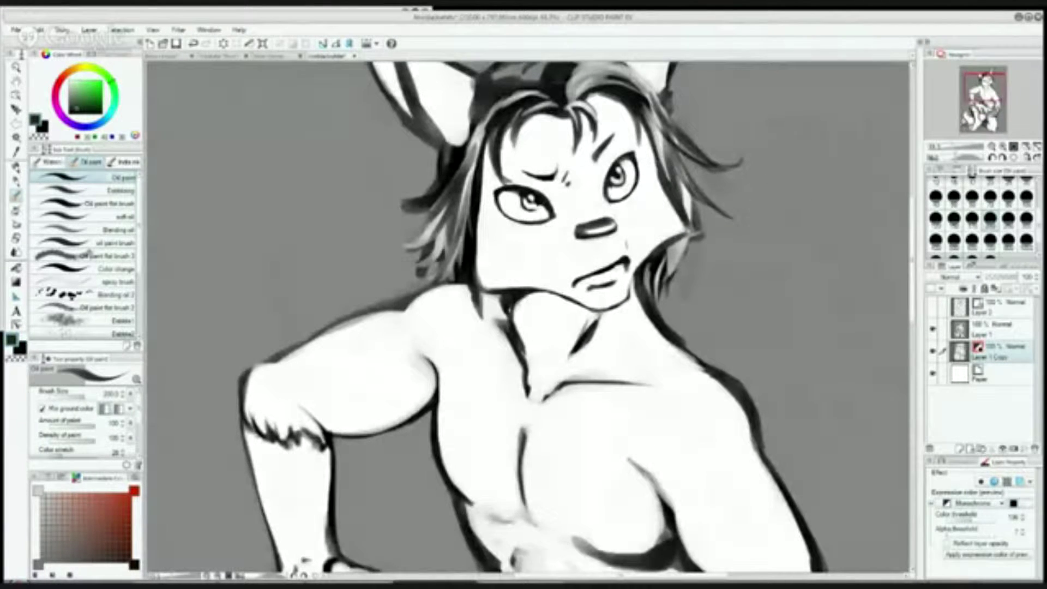
{"action": "left_click_drag", "start_coordinate": [981, 80], "coordinate": [980, 91]}
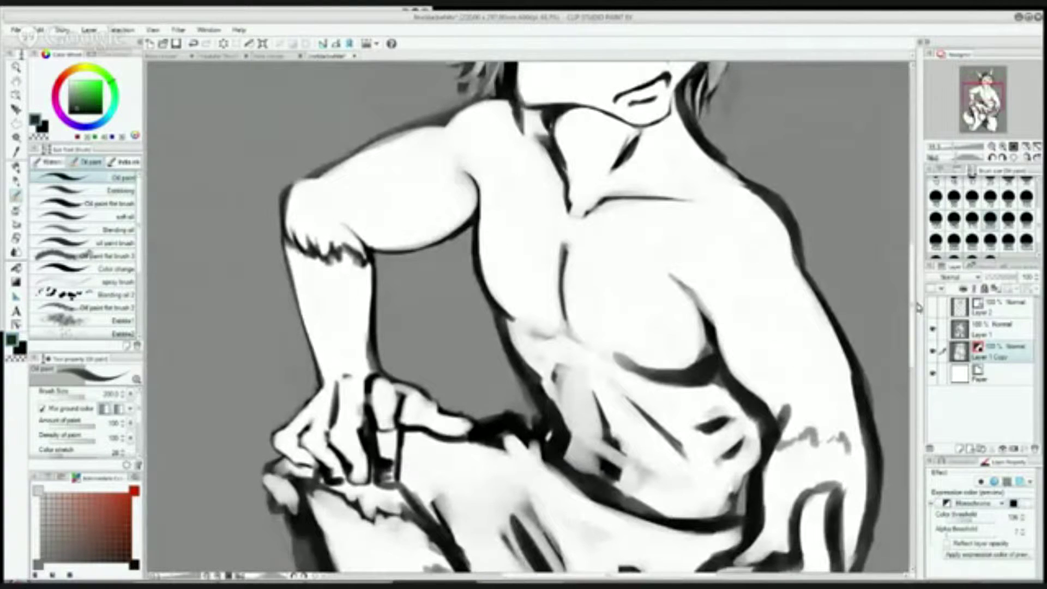
Show the line art on Layer 2 instead of the painted layers and select it with the Control point tool.
{"action": "left_click", "coordinate": [933, 330]}
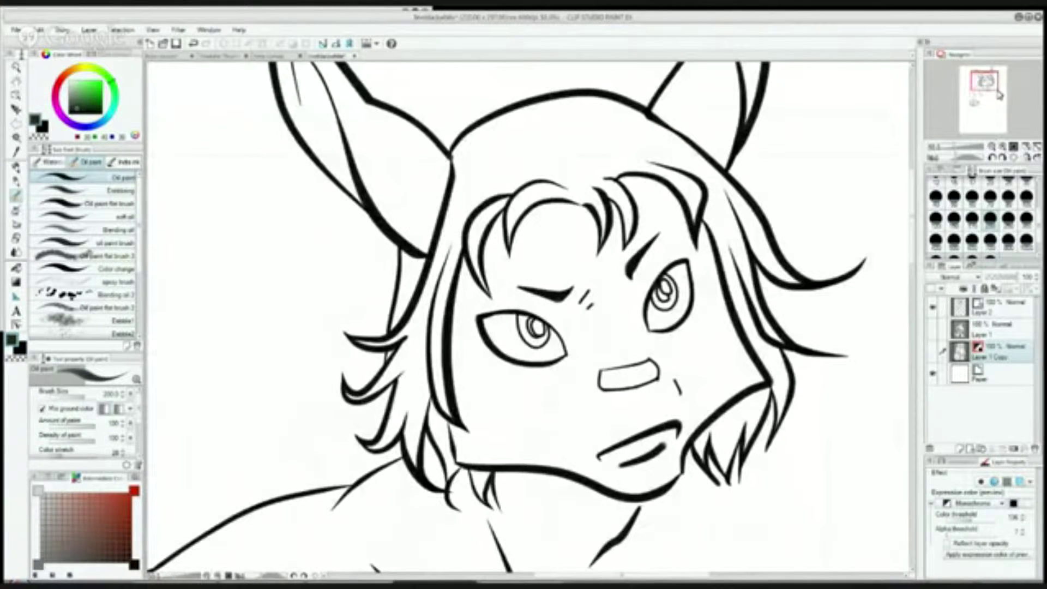
{"action": "left_click_drag", "start_coordinate": [981, 86], "coordinate": [978, 93]}
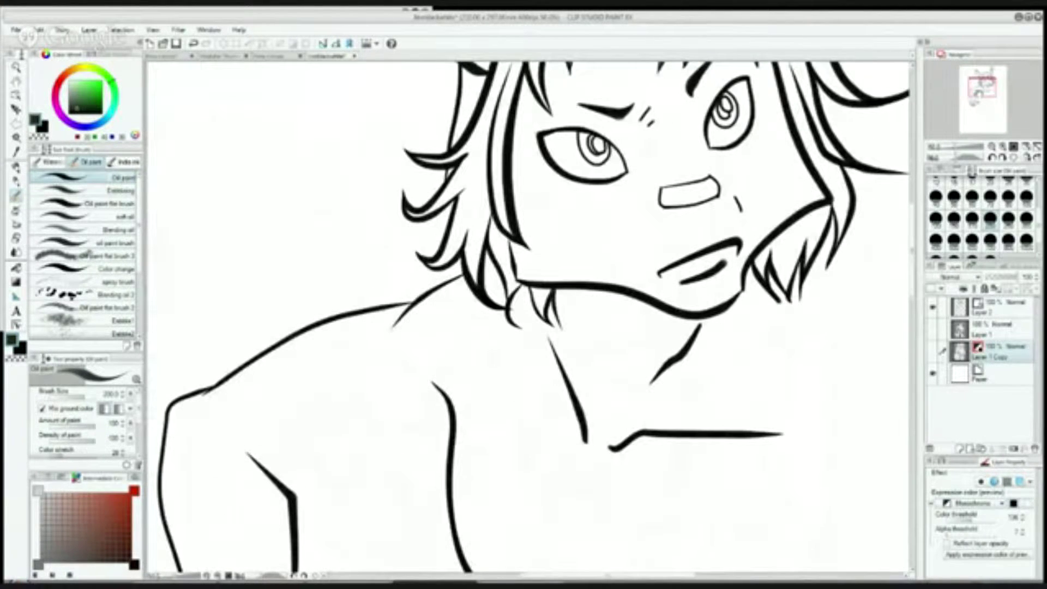
{"action": "left_click", "coordinate": [993, 315]}
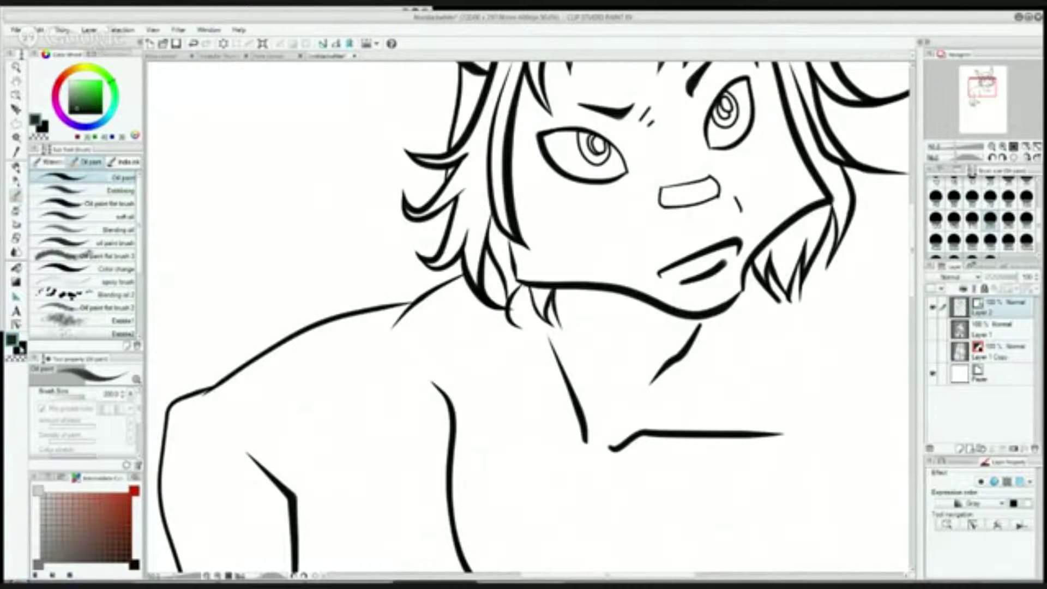
{"action": "left_click", "coordinate": [17, 325]}
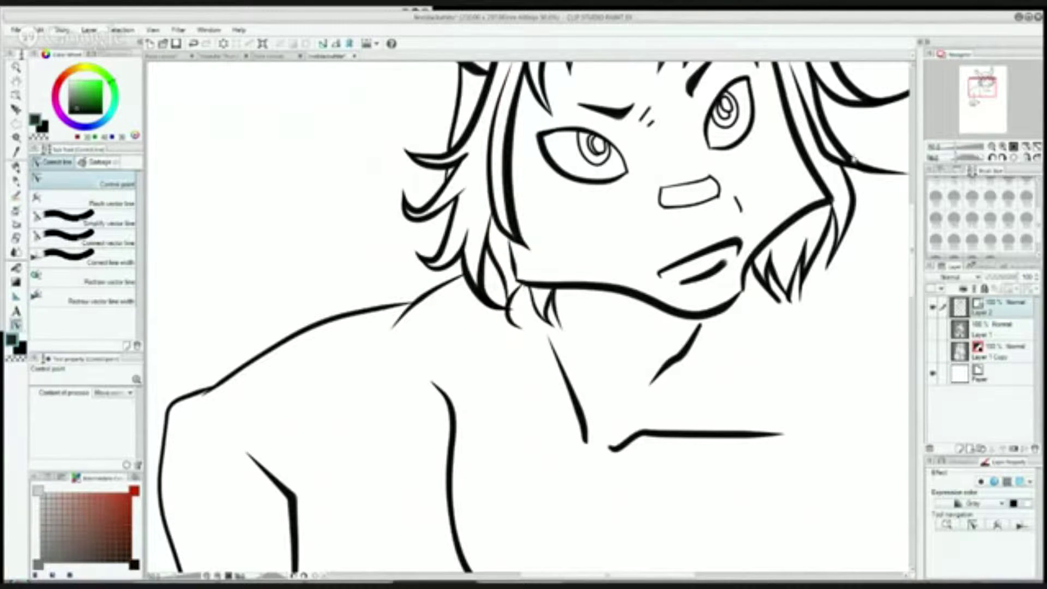
{"action": "mouse_move", "coordinate": [577, 163]}
{"action": "left_mouse_down"}
{"action": "mouse_move", "coordinate": [501, 303]}
{"action": "mouse_move", "coordinate": [547, 544]}
{"action": "left_mouse_up"}
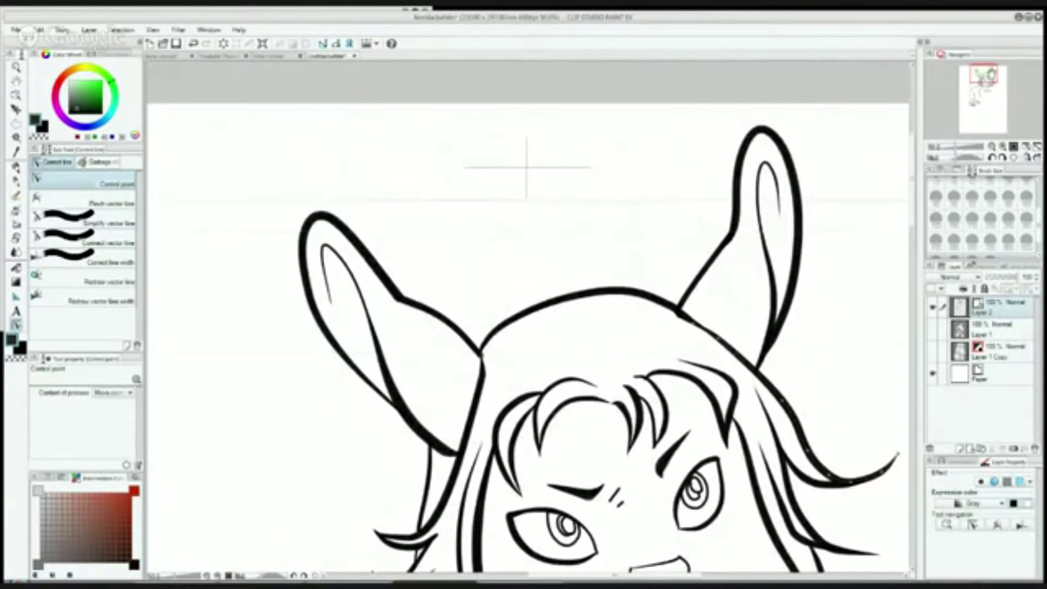
{"action": "left_click_drag", "start_coordinate": [763, 414], "coordinate": [750, 259]}
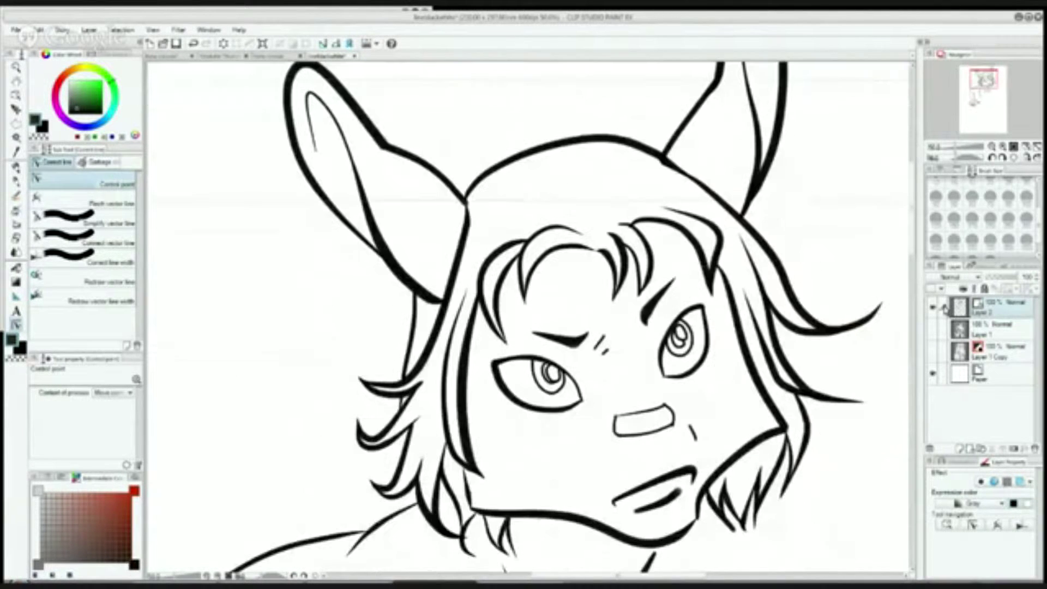
Hide Layer 2, then show and select Layer 1 Copy.
{"action": "left_click", "coordinate": [932, 352]}
{"action": "left_click", "coordinate": [932, 307]}
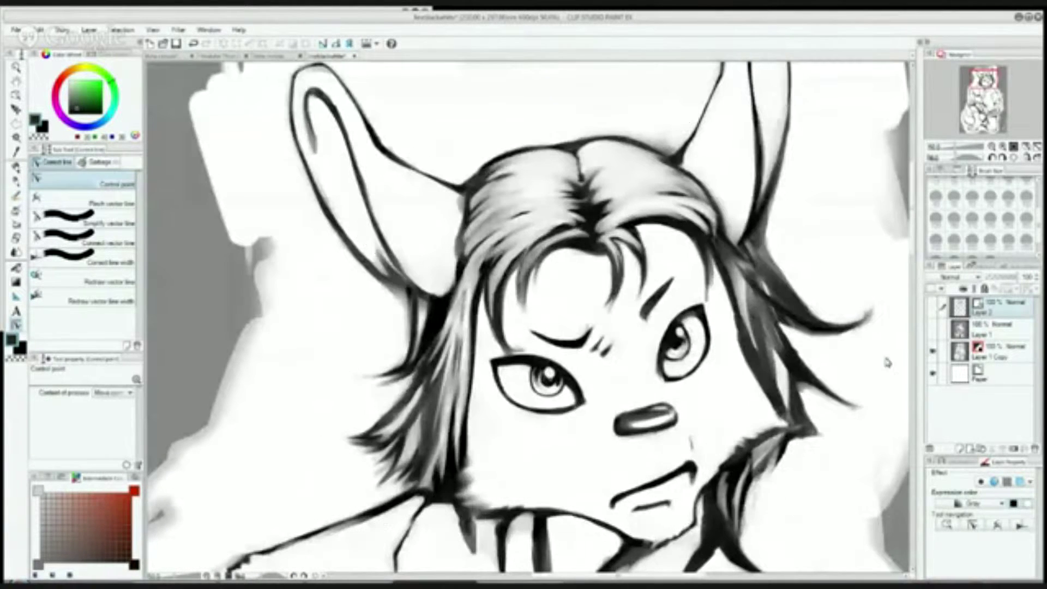
{"action": "left_click", "coordinate": [987, 351]}
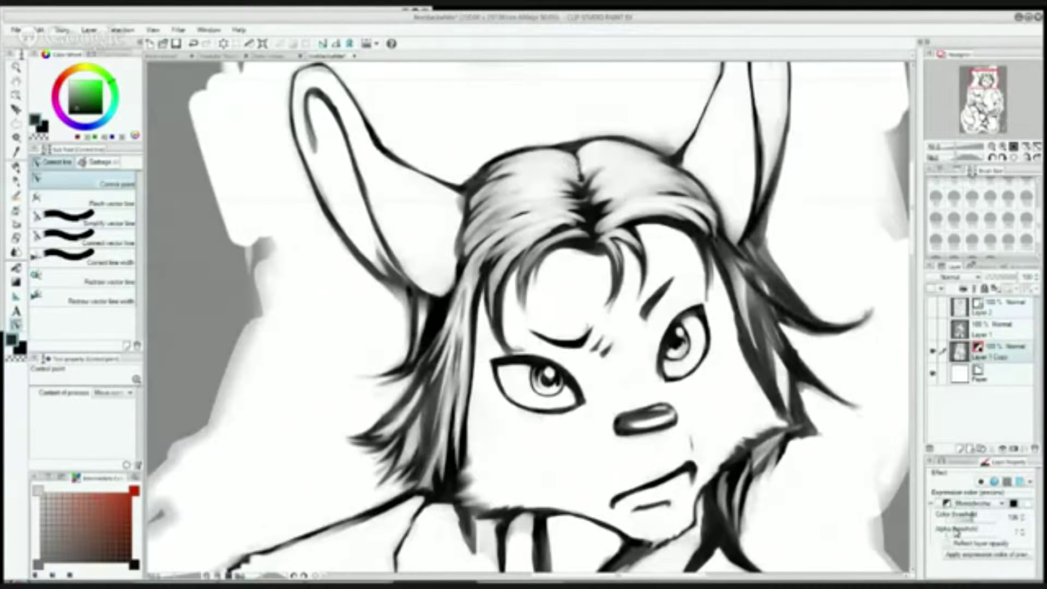
{"action": "mouse_move", "coordinate": [983, 81]}
{"action": "left_mouse_down"}
{"action": "mouse_move", "coordinate": [995, 104]}
{"action": "mouse_move", "coordinate": [992, 84]}
{"action": "left_mouse_up"}
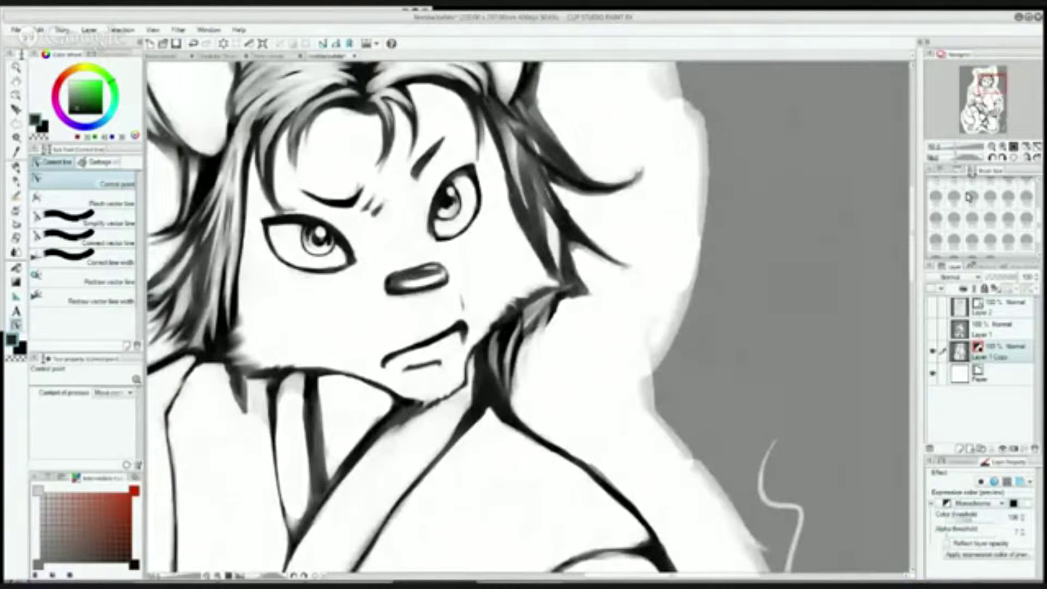
Compare Layer 1 Copy in the Color and Gray expression colors, and set it to Monochrome.
{"action": "left_click", "coordinate": [975, 502]}
{"action": "left_click", "coordinate": [960, 509]}
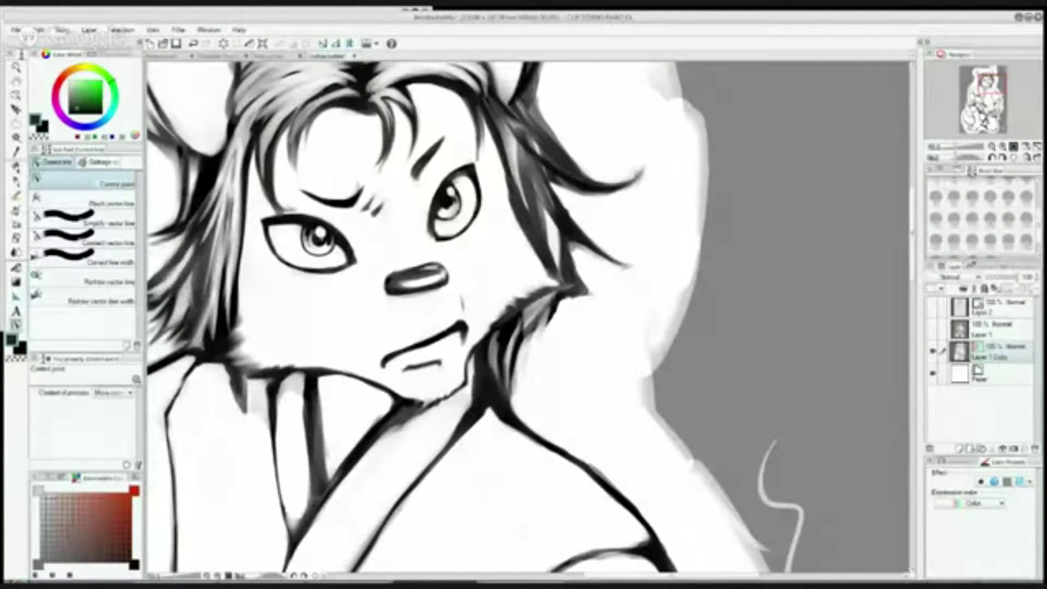
{"action": "left_click", "coordinate": [973, 518]}
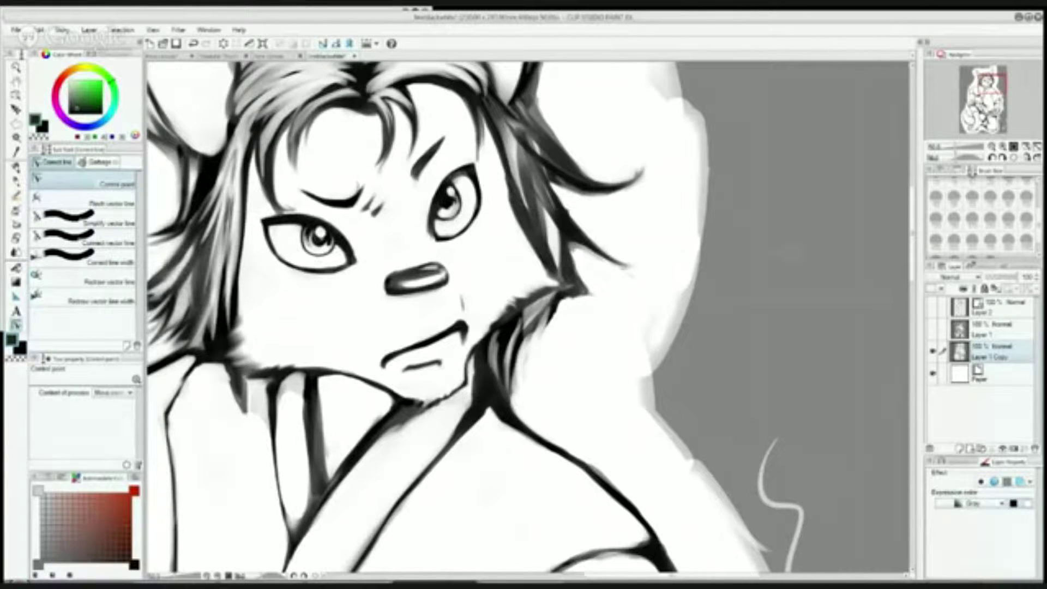
{"action": "left_click", "coordinate": [979, 543]}
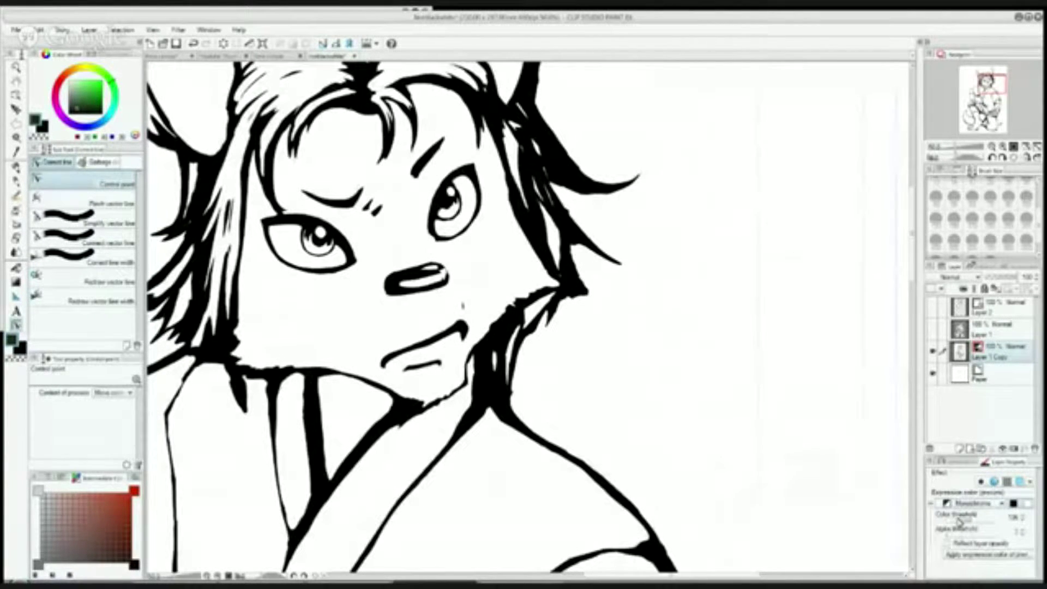
Lower the color threshold of Layer 1 Copy slightly and check the thinner lines on the face and sleeve.
{"action": "left_click_drag", "start_coordinate": [992, 84], "coordinate": [993, 121]}
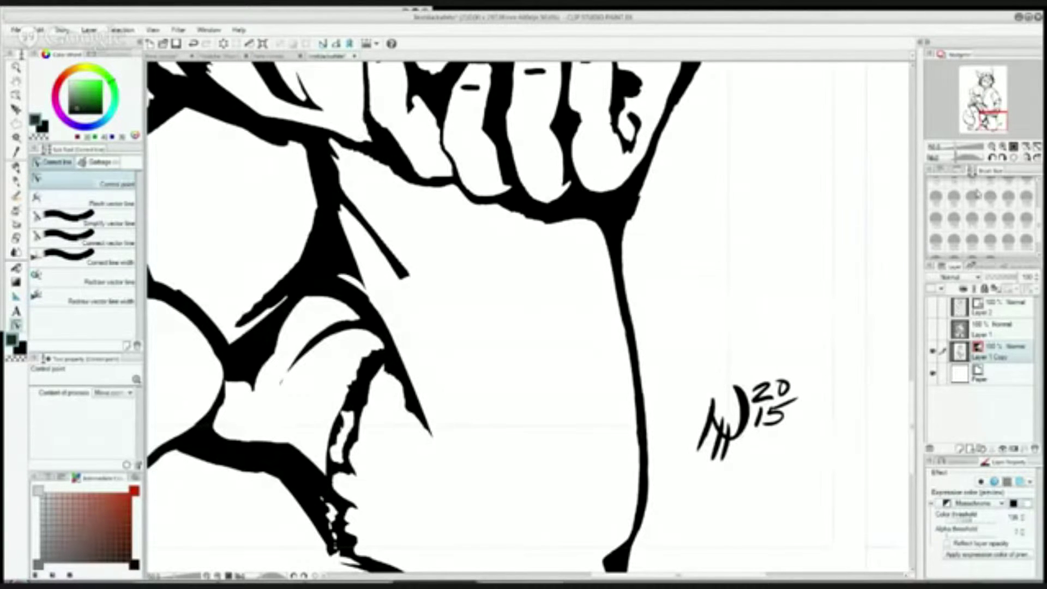
{"action": "left_click_drag", "start_coordinate": [993, 120], "coordinate": [980, 85]}
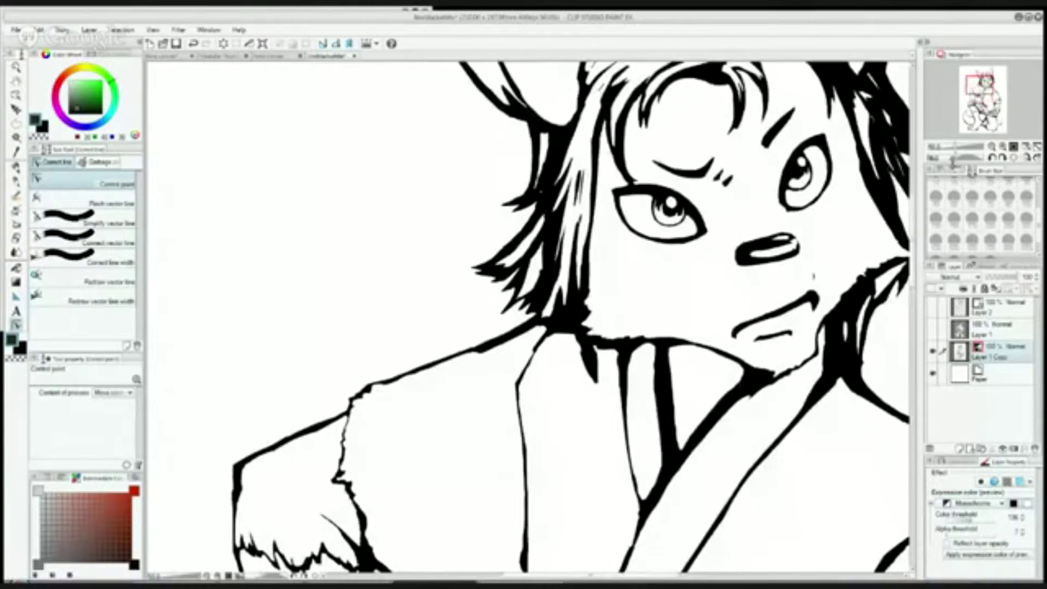
{"action": "left_click", "coordinate": [962, 520]}
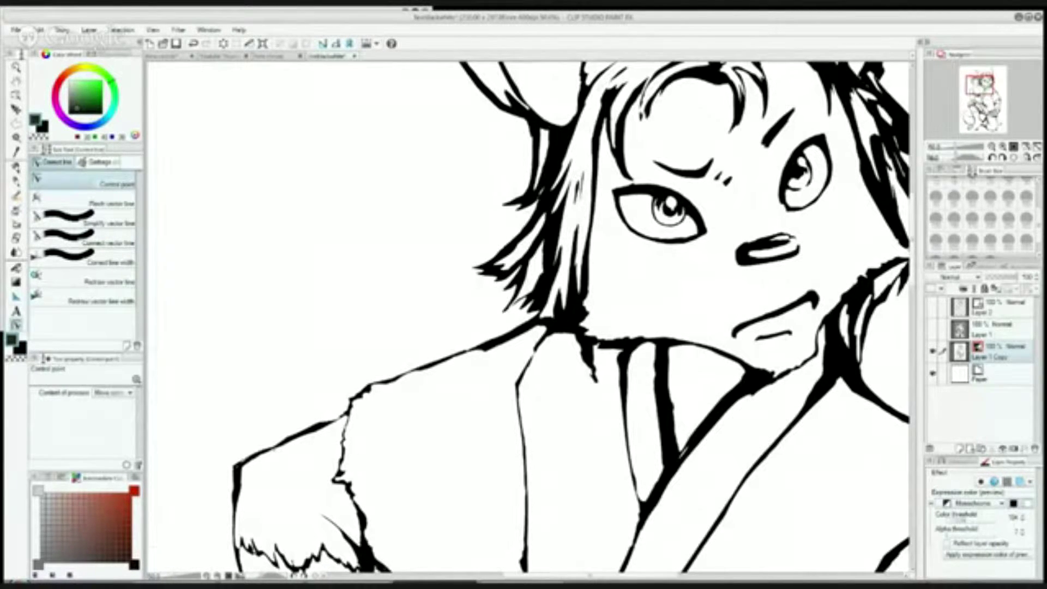
{"action": "left_click_drag", "start_coordinate": [976, 83], "coordinate": [979, 88]}
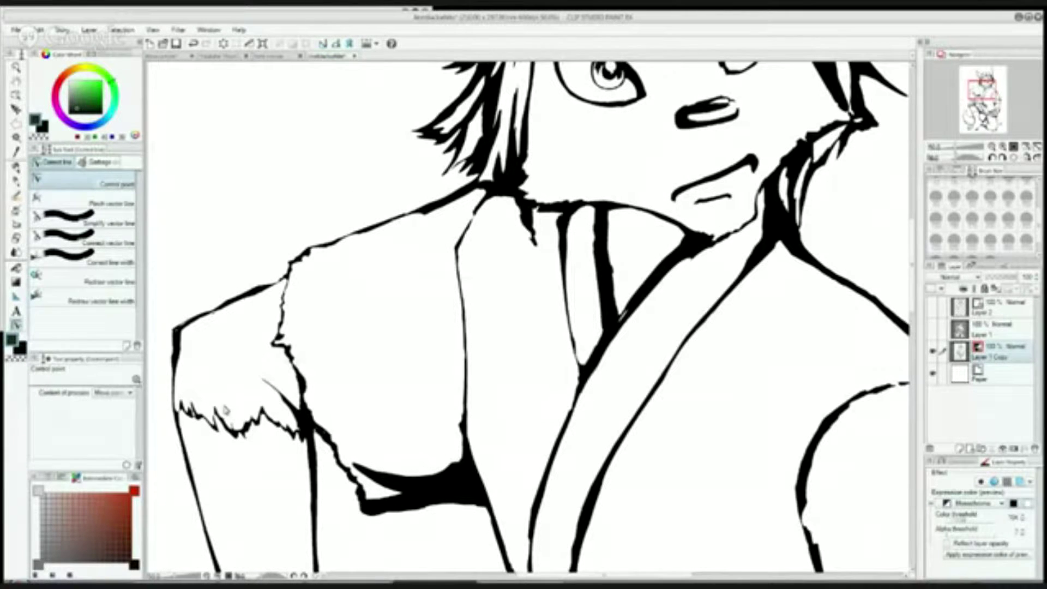
Lower the color threshold strongly until the thin lines of the head and sleeve break up.
{"action": "left_click", "coordinate": [953, 519]}
{"action": "left_click_drag", "start_coordinate": [980, 85], "coordinate": [982, 79]}
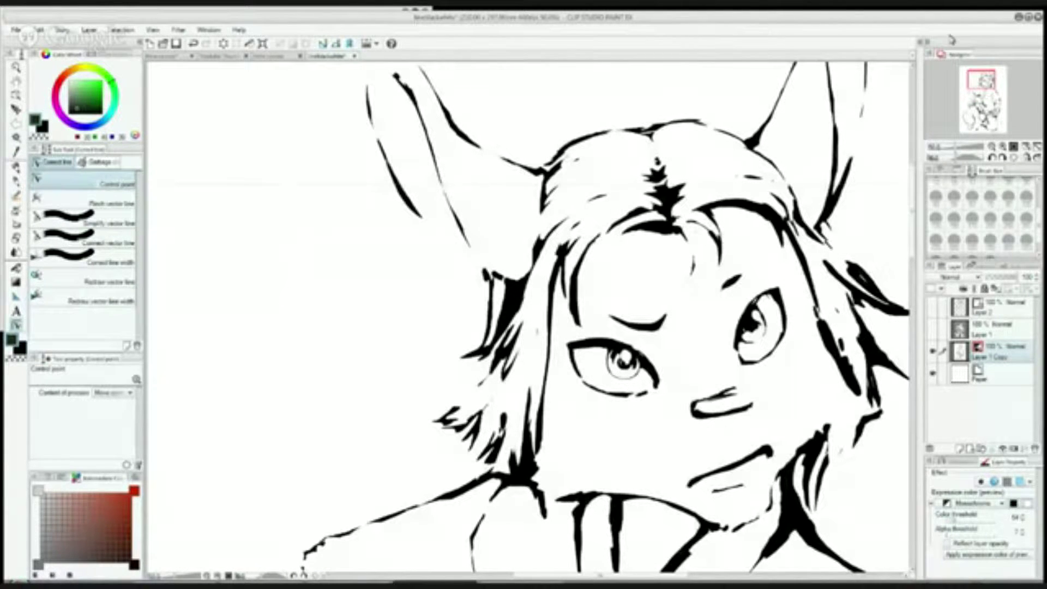
{"action": "left_click_drag", "start_coordinate": [982, 80], "coordinate": [985, 87]}
{"action": "scroll", "coordinate": [529, 316], "scroll_direction": "left", "scroll_amount": 2}
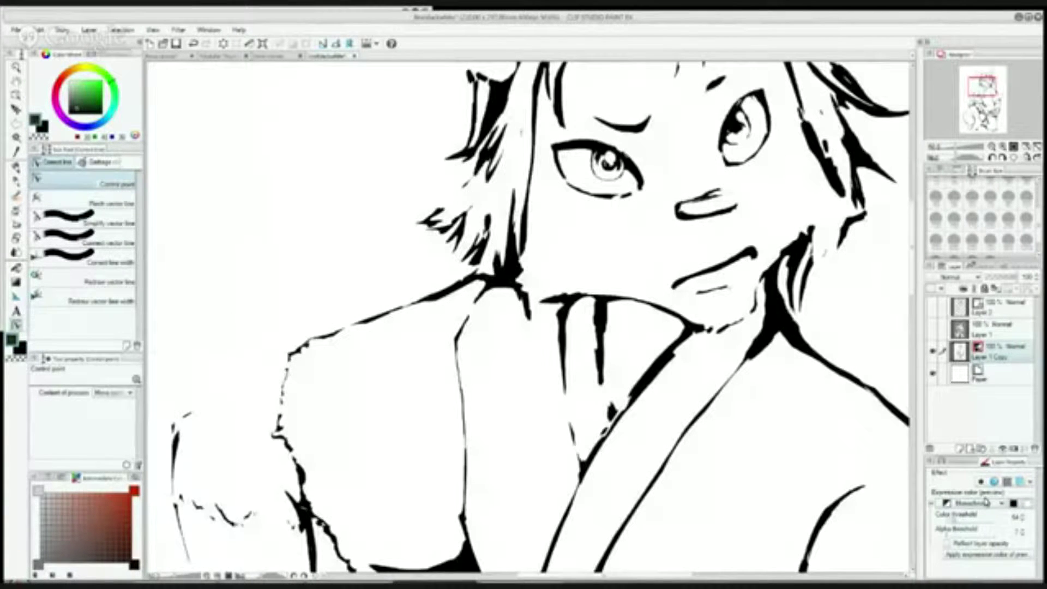
Raise the color threshold of Layer 1 Copy until the gray background is rendered black, checking the hand and foot.
{"action": "left_click_drag", "start_coordinate": [959, 520], "coordinate": [978, 522]}
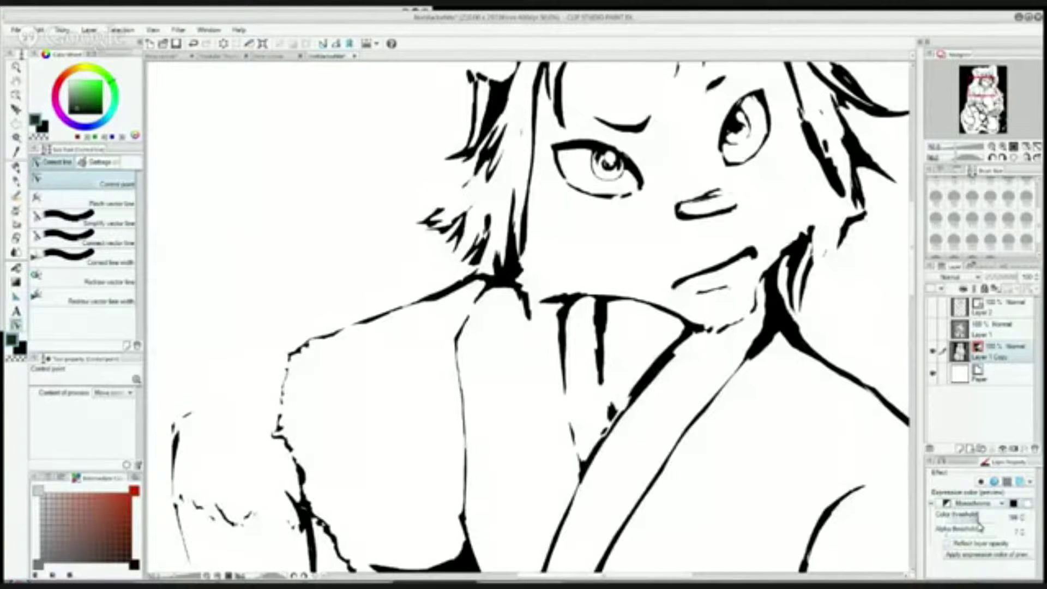
{"action": "left_click_drag", "start_coordinate": [982, 86], "coordinate": [995, 119]}
{"action": "scroll", "coordinate": [528, 316], "scroll_direction": "up", "scroll_amount": 3}
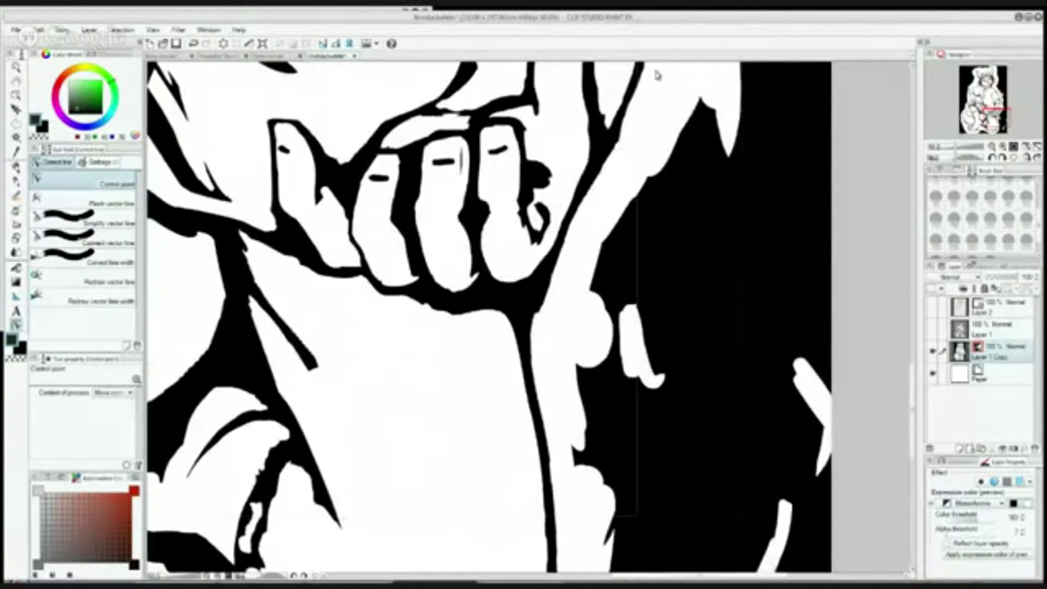
{"action": "left_click_drag", "start_coordinate": [966, 118], "coordinate": [972, 128]}
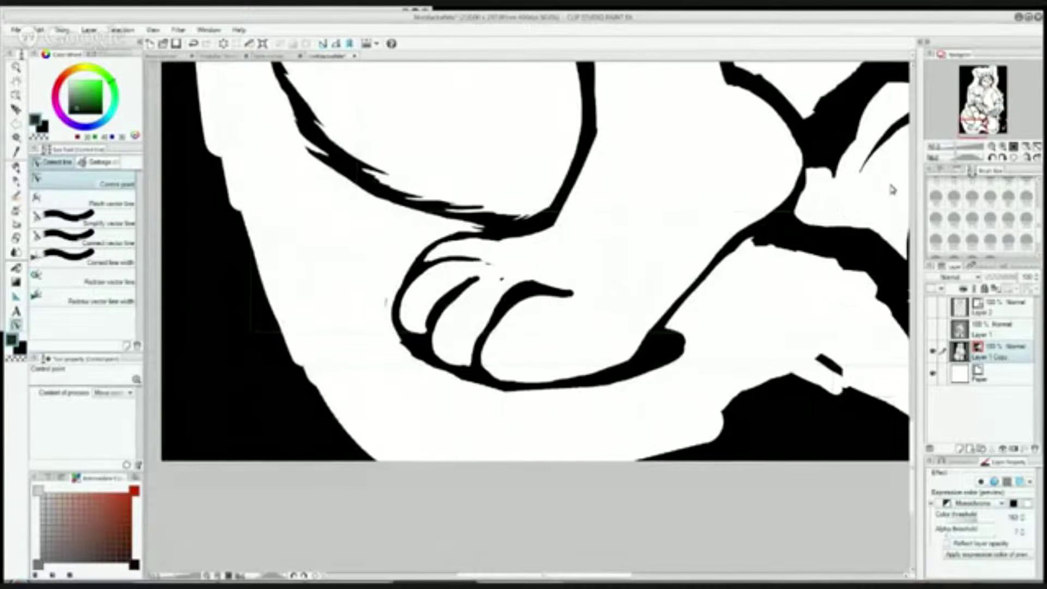
Switch the expression color of Layer 1 Copy to Gray for comparison and back to Monochrome.
{"action": "left_click", "coordinate": [974, 523]}
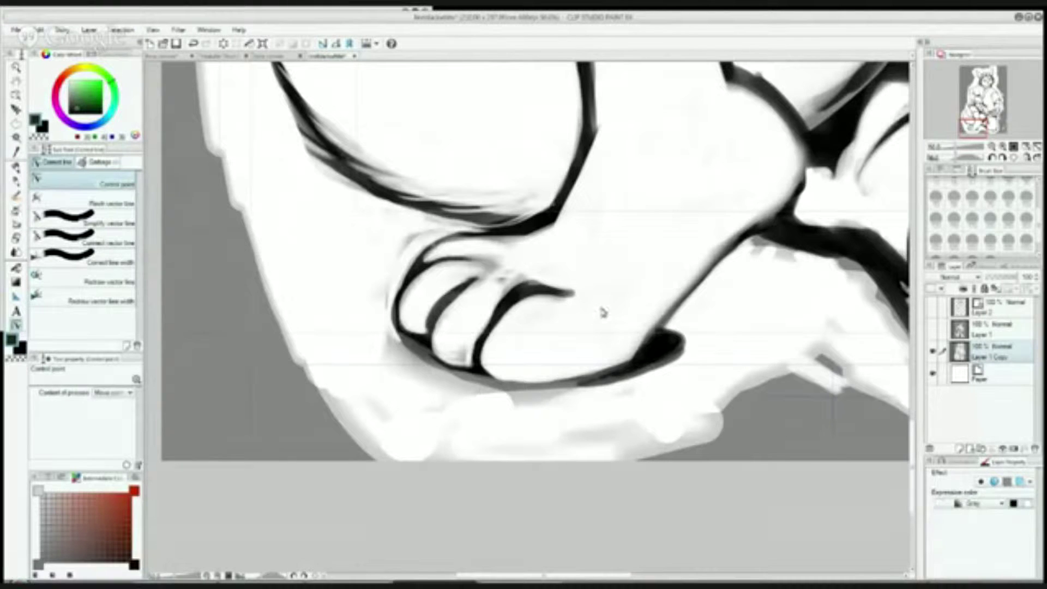
{"action": "left_click_drag", "start_coordinate": [973, 132], "coordinate": [987, 82]}
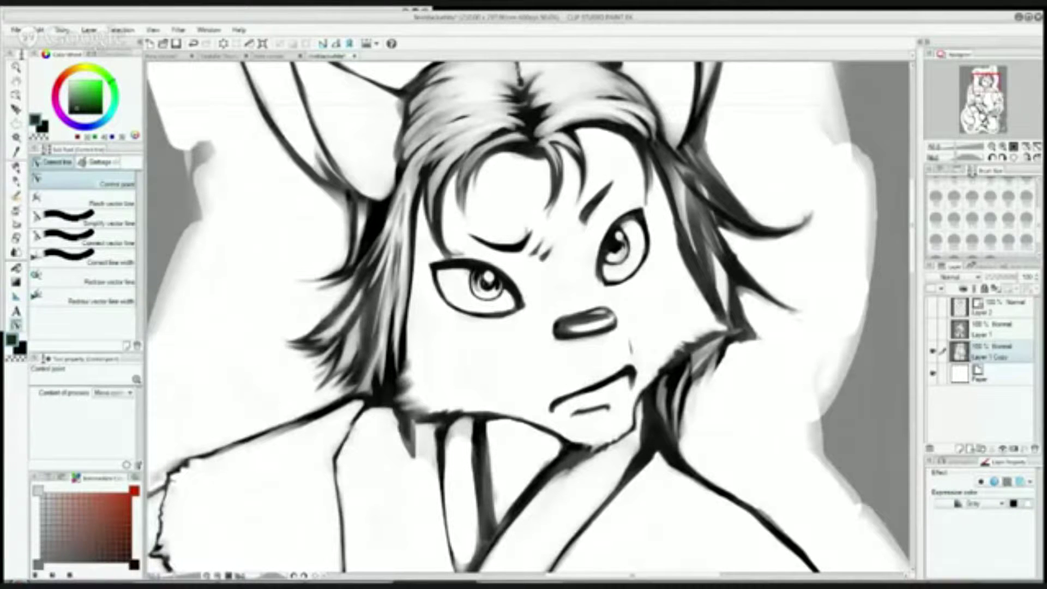
{"action": "left_click", "coordinate": [975, 502]}
{"action": "left_click", "coordinate": [976, 526]}
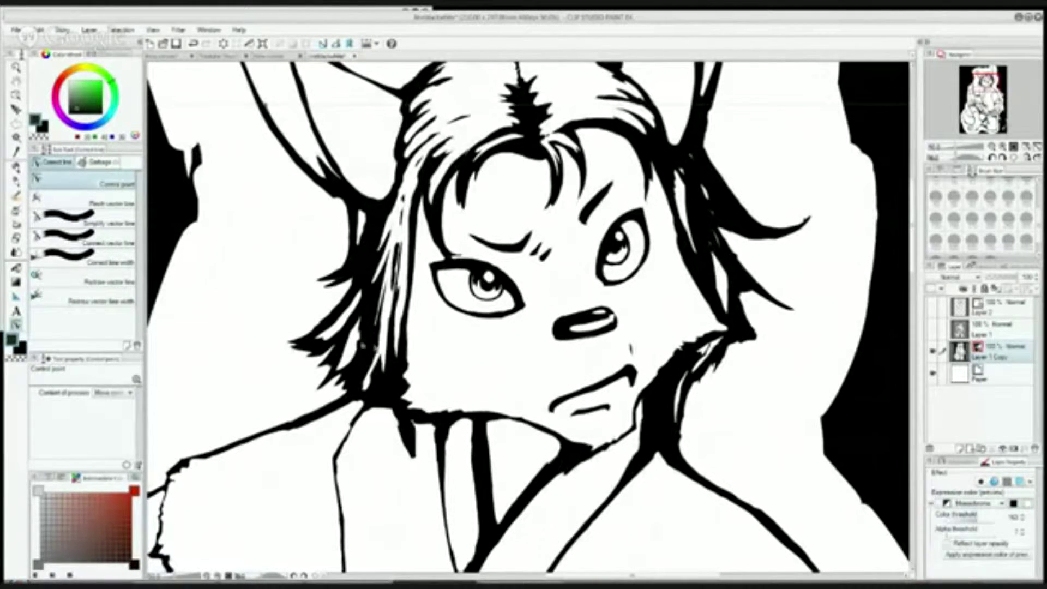
Examine the hard monochrome line edges around the furry sleeve cuff at 100% zoom.
{"action": "left_click_drag", "start_coordinate": [986, 82], "coordinate": [981, 97]}
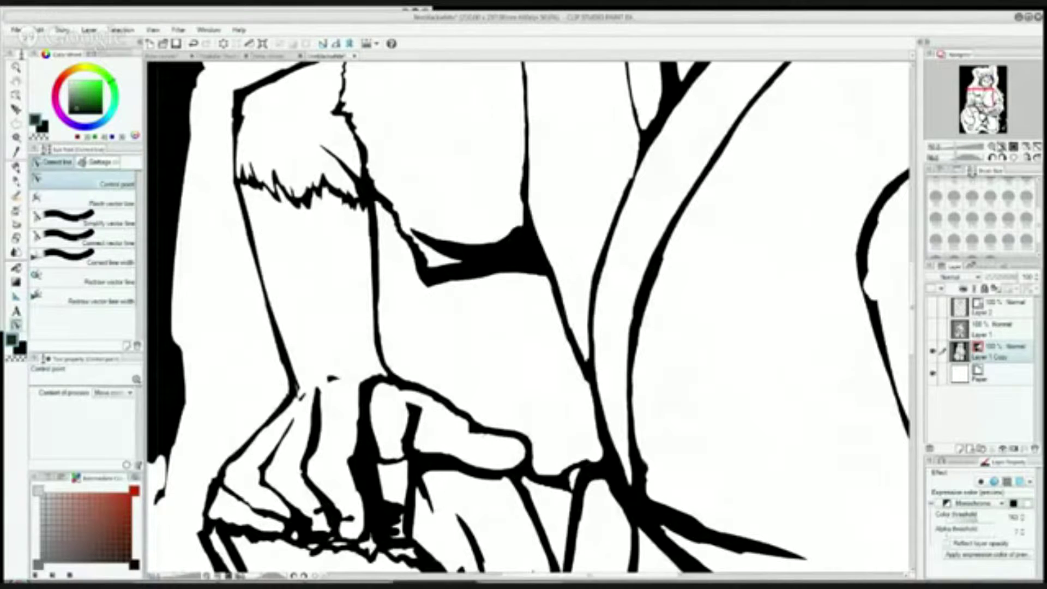
{"action": "left_click", "coordinate": [1002, 146]}
{"action": "left_click_drag", "start_coordinate": [980, 97], "coordinate": [976, 94]}
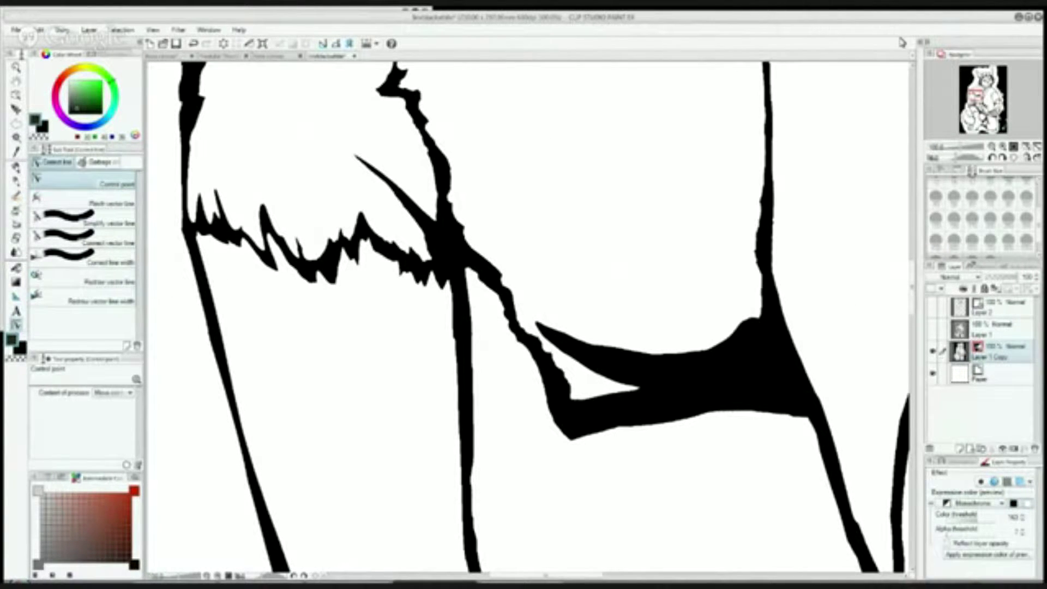
Raise the color threshold of Layer 1 Copy in stages while checking how the hair, ear and shoulder lines thicken against the black background.
{"action": "left_click_drag", "start_coordinate": [976, 97], "coordinate": [979, 79]}
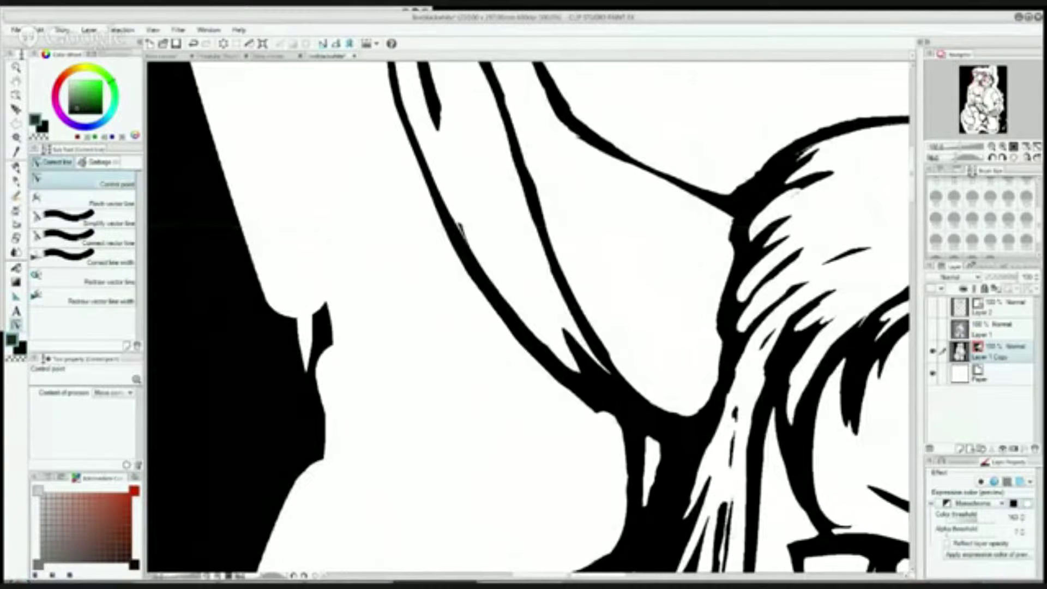
{"action": "scroll", "coordinate": [312, 233], "scroll_direction": "up", "scroll_amount": 4}
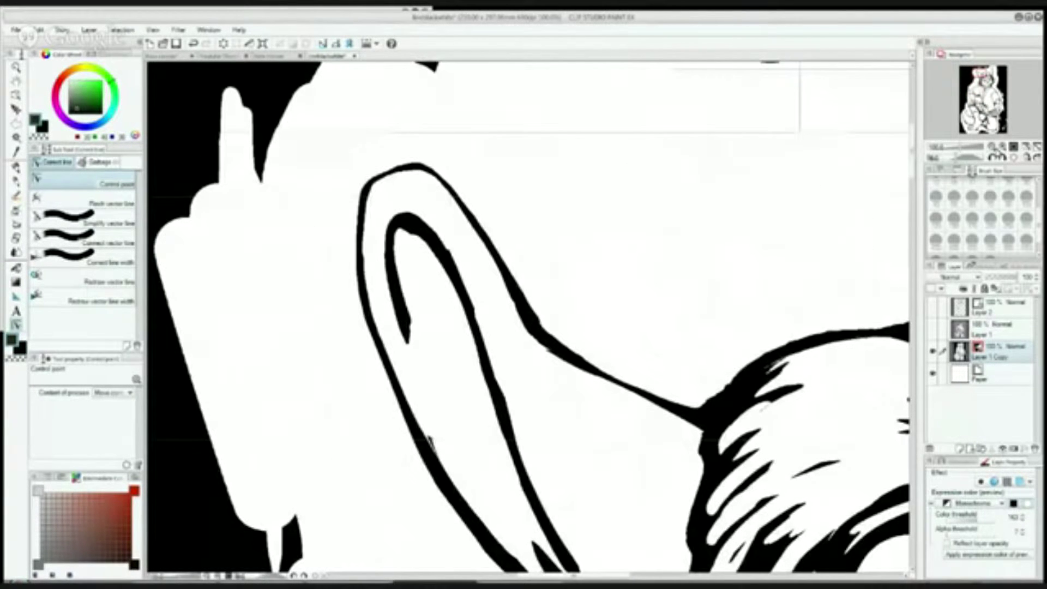
{"action": "left_click", "coordinate": [994, 146]}
{"action": "left_click", "coordinate": [993, 147]}
{"action": "left_click_drag", "start_coordinate": [976, 73], "coordinate": [986, 77]}
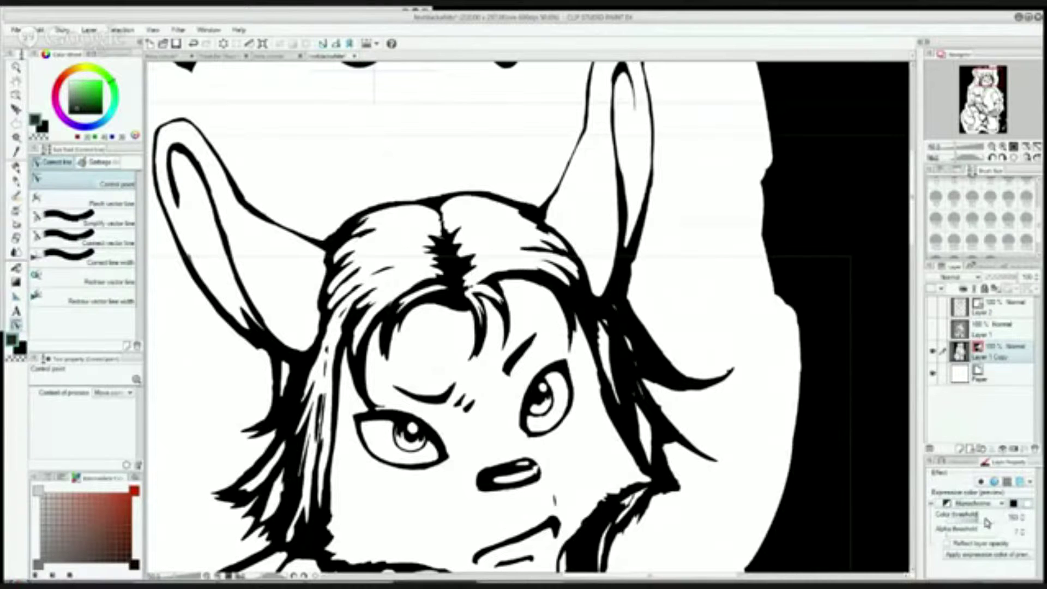
{"action": "left_click_drag", "start_coordinate": [984, 521], "coordinate": [987, 525]}
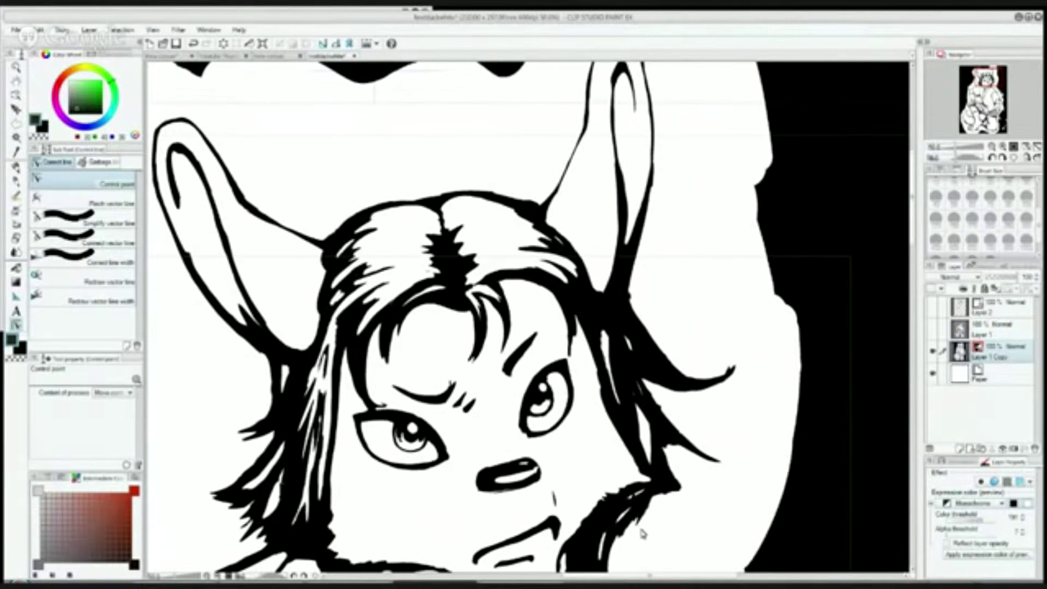
{"action": "left_click_drag", "start_coordinate": [986, 75], "coordinate": [994, 110]}
{"action": "left_click_drag", "start_coordinate": [988, 524], "coordinate": [988, 526]}
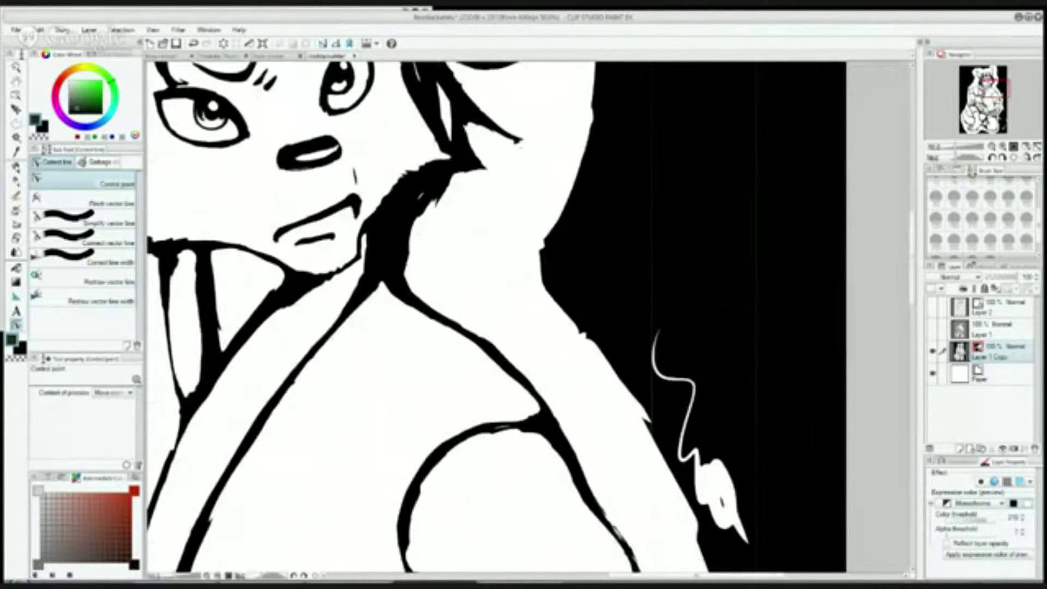
Lower the color threshold of Layer 1 Copy until the background turns white while the head and shoulder lines stay solid.
{"action": "left_click_drag", "start_coordinate": [983, 524], "coordinate": [974, 524]}
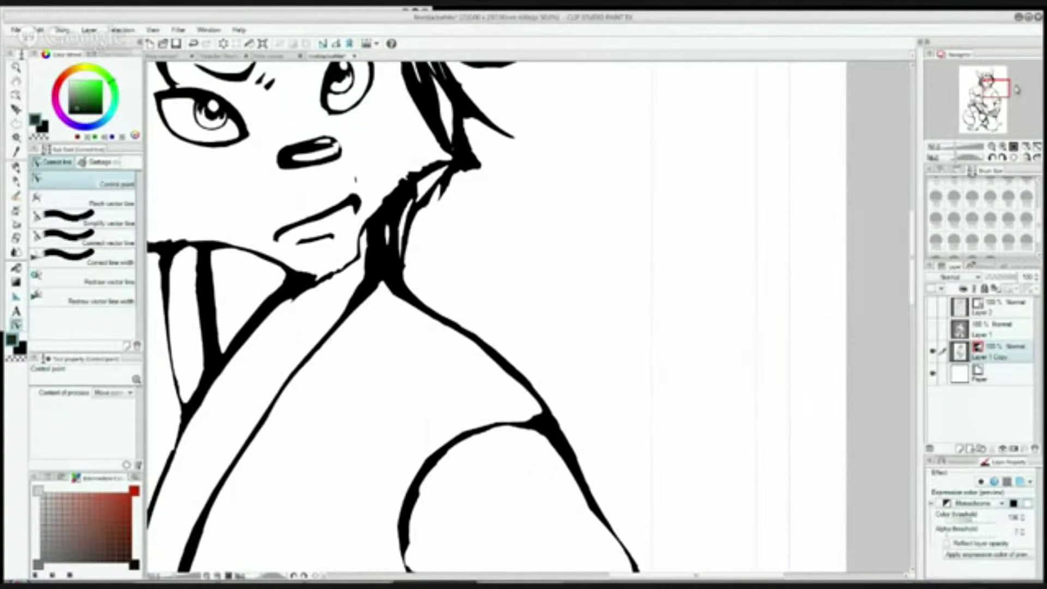
{"action": "left_click_drag", "start_coordinate": [996, 89], "coordinate": [987, 77]}
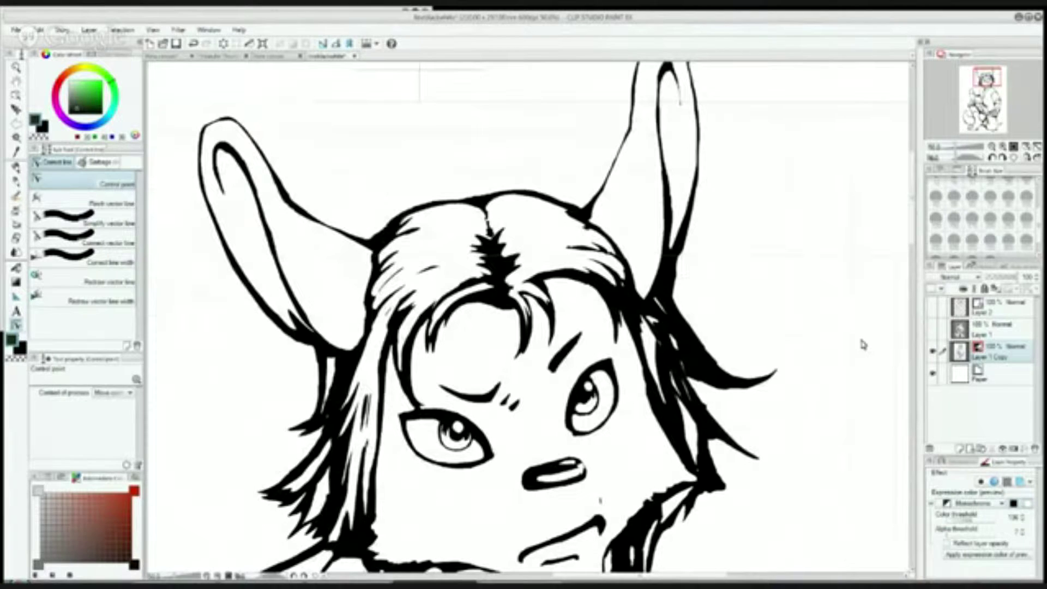
Add a new raster layer above Layer 1 and hide Layer 1 Copy.
{"action": "left_click", "coordinate": [1006, 329]}
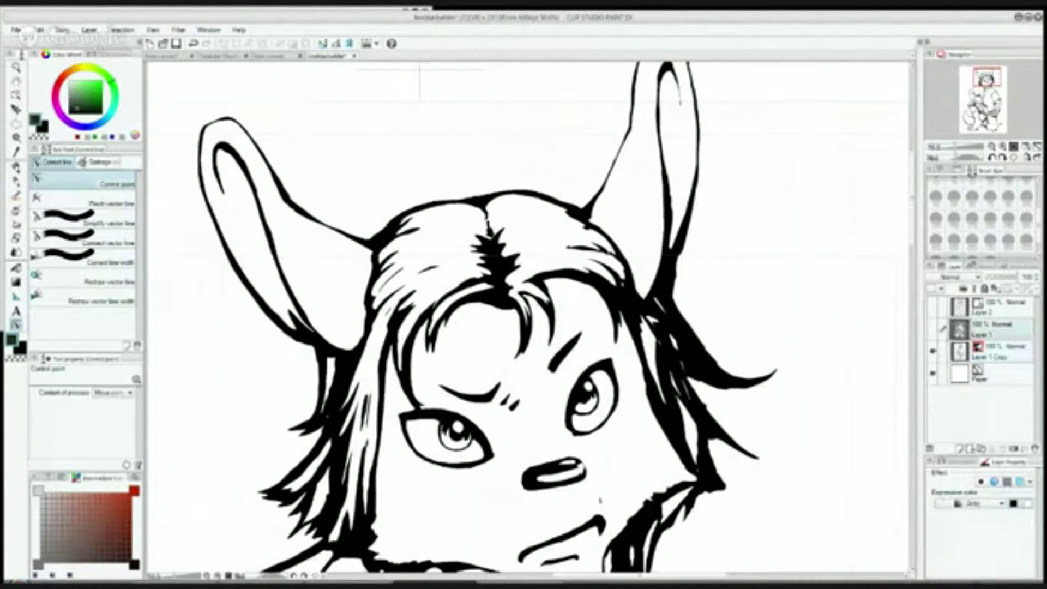
{"action": "left_click", "coordinate": [949, 449]}
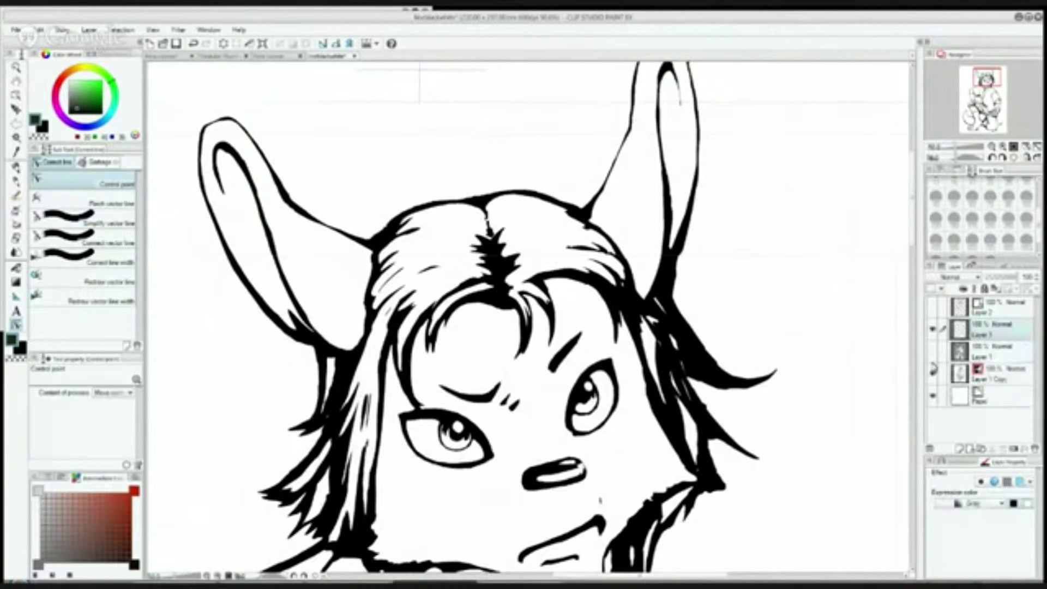
{"action": "left_click", "coordinate": [933, 370]}
{"action": "left_click", "coordinate": [993, 146]}
Fill the whole new layer with a mid gray.
{"action": "left_click_drag", "start_coordinate": [90, 113], "coordinate": [61, 101]}
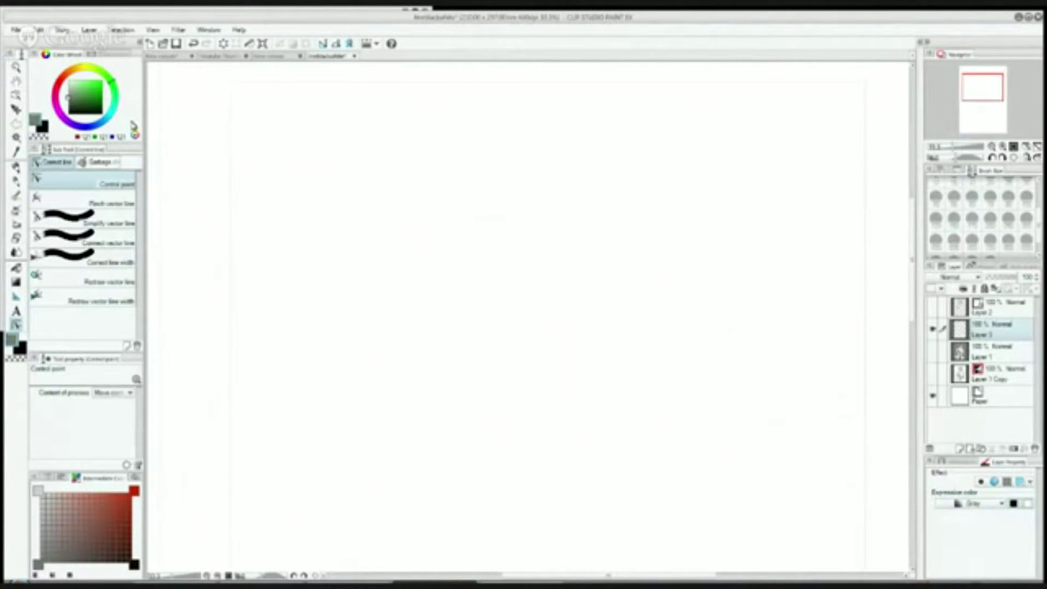
{"action": "left_click", "coordinate": [249, 43]}
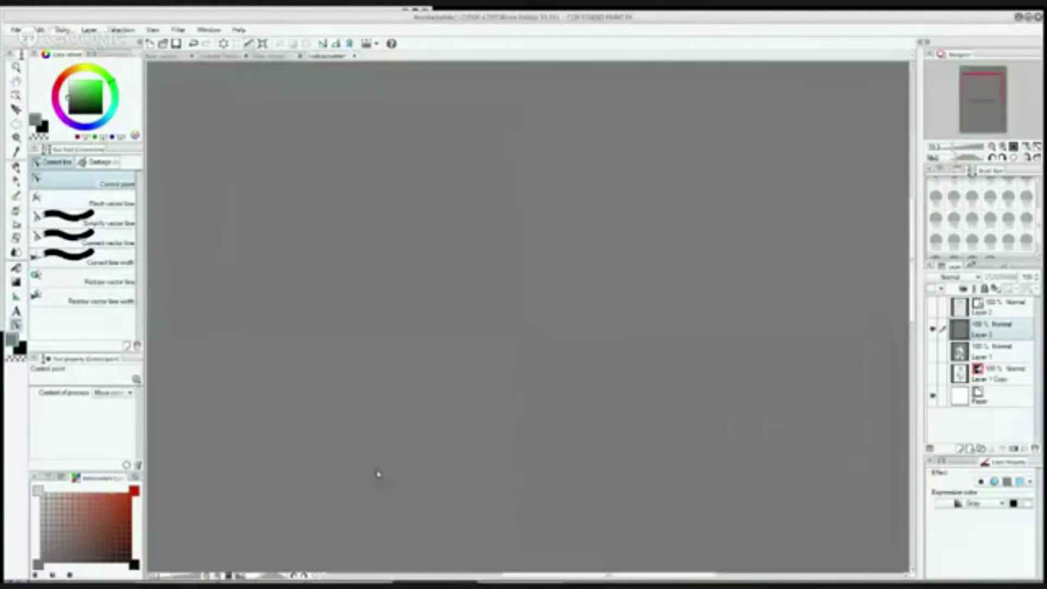
{"action": "mouse_move", "coordinate": [980, 82]}
{"action": "left_mouse_down"}
{"action": "mouse_move", "coordinate": [985, 99]}
{"action": "mouse_move", "coordinate": [974, 97]}
{"action": "left_mouse_up"}
{"action": "left_click", "coordinate": [993, 147]}
{"action": "left_click", "coordinate": [992, 147]}
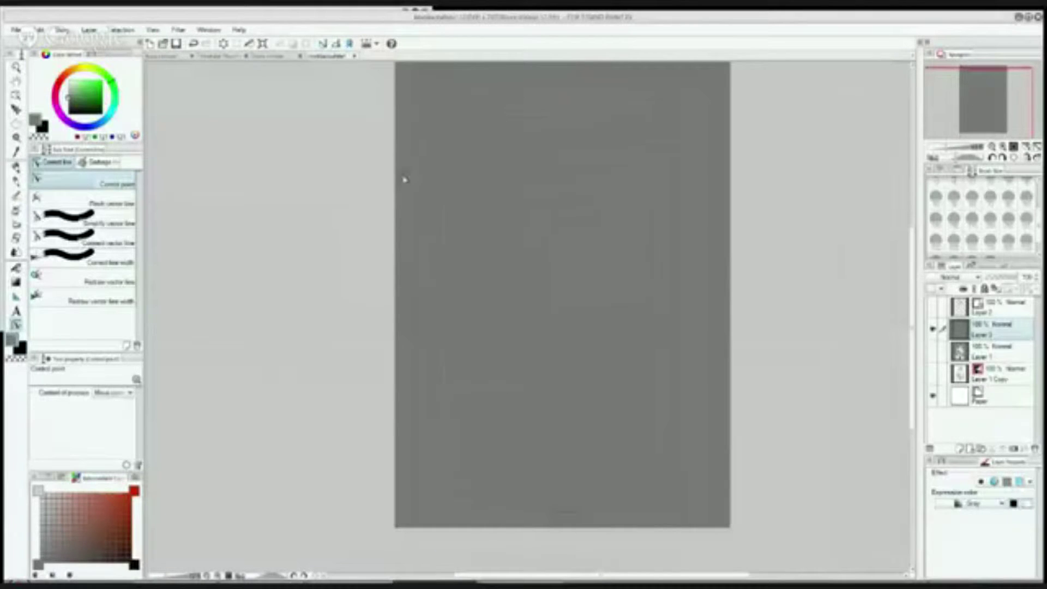
Sketch a round head with two pointed ears in near-black, using the Oil paint flat brush at size 250.
{"action": "left_click_drag", "start_coordinate": [80, 102], "coordinate": [57, 126]}
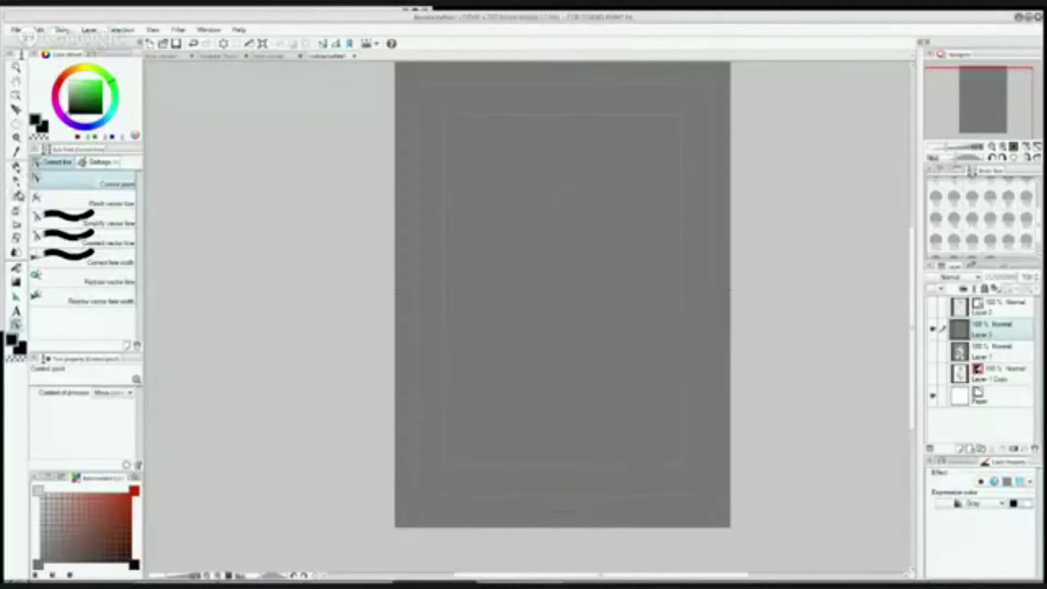
{"action": "left_click", "coordinate": [15, 195]}
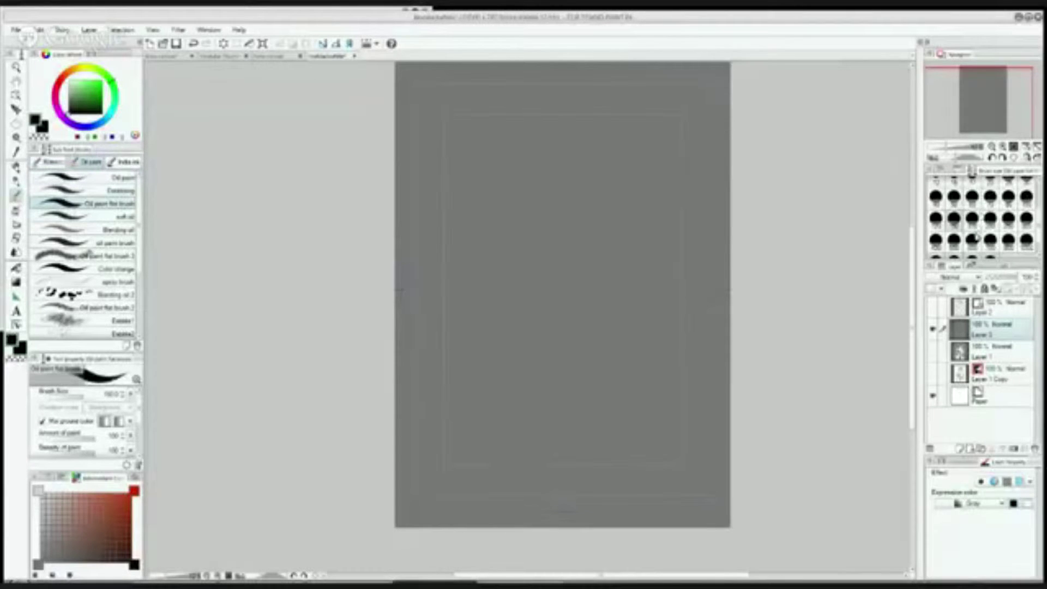
{"action": "left_click", "coordinate": [1008, 223]}
{"action": "left_click", "coordinate": [1002, 147]}
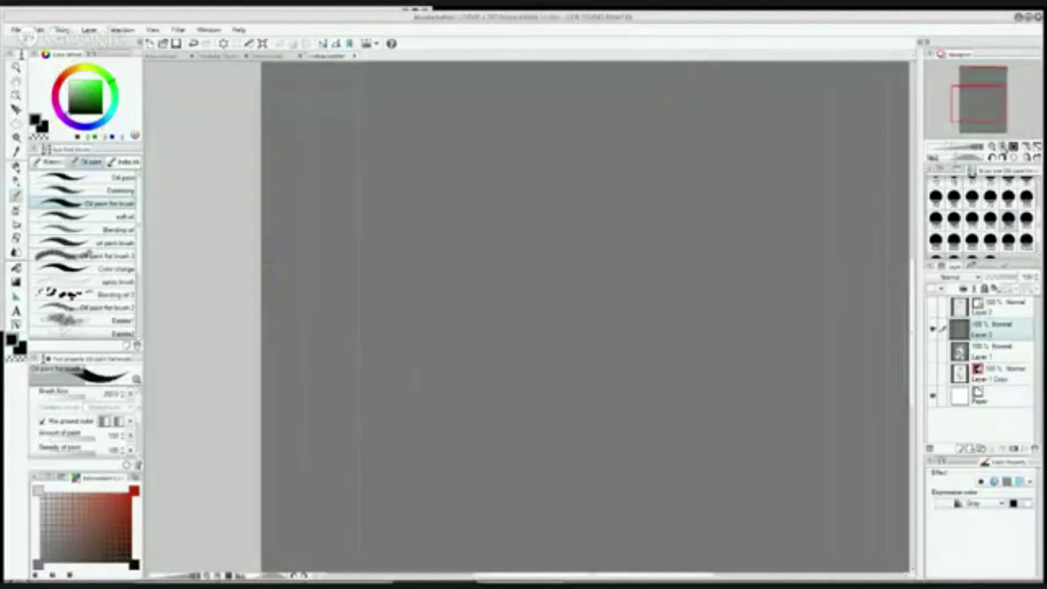
{"action": "left_click_drag", "start_coordinate": [977, 99], "coordinate": [982, 97]}
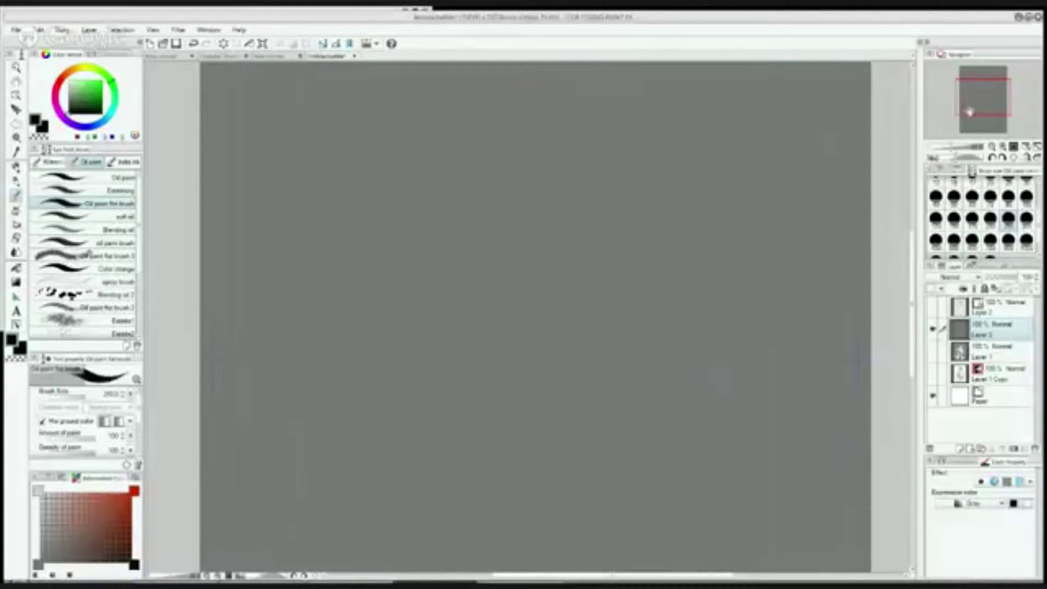
{"action": "left_click_drag", "start_coordinate": [989, 94], "coordinate": [993, 93]}
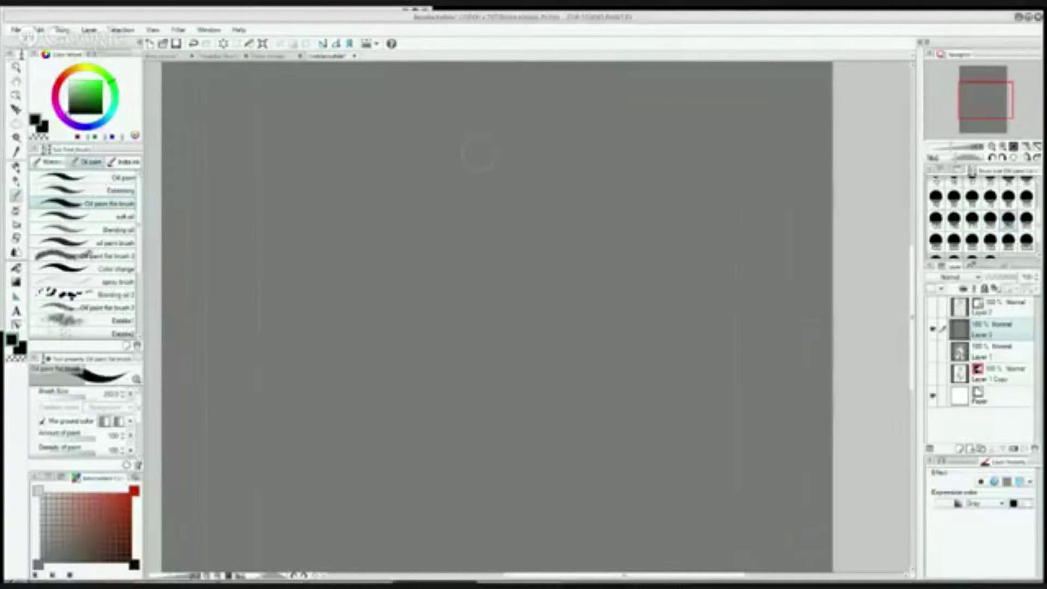
{"action": "mouse_move", "coordinate": [528, 142]}
{"action": "left_mouse_down"}
{"action": "mouse_move", "coordinate": [400, 261]}
{"action": "mouse_move", "coordinate": [416, 319]}
{"action": "mouse_move", "coordinate": [507, 297]}
{"action": "left_mouse_up"}
{"action": "mouse_move", "coordinate": [386, 154]}
{"action": "left_mouse_down"}
{"action": "mouse_move", "coordinate": [434, 74]}
{"action": "mouse_move", "coordinate": [463, 147]}
{"action": "mouse_move", "coordinate": [436, 74]}
{"action": "left_mouse_up"}
{"action": "mouse_move", "coordinate": [570, 122]}
{"action": "left_mouse_down"}
{"action": "mouse_move", "coordinate": [622, 123]}
{"action": "mouse_move", "coordinate": [618, 191]}
{"action": "left_mouse_up"}
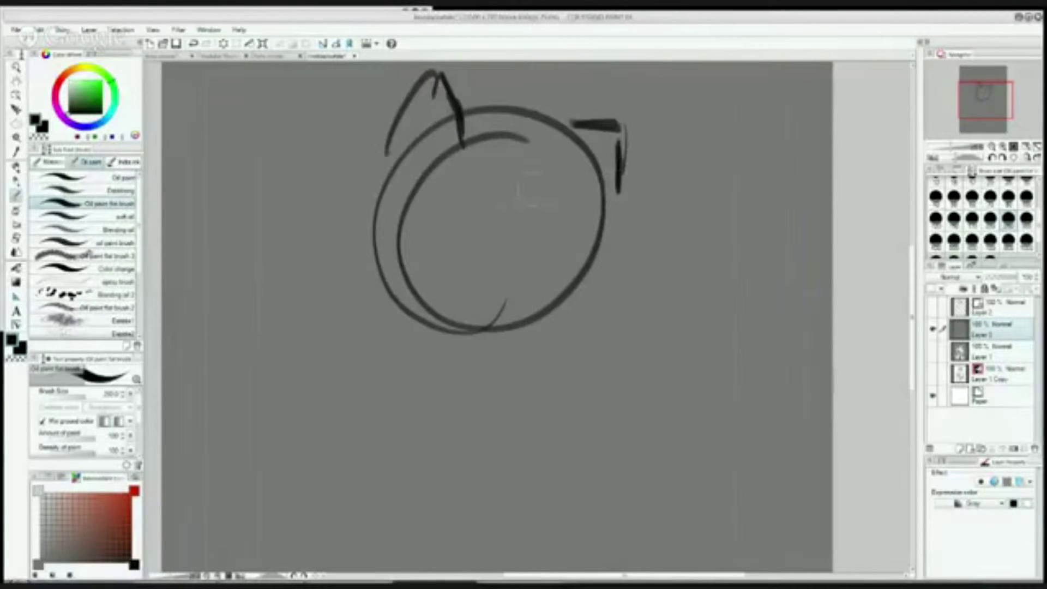
Draw curved eye and center guidelines across the head, and sketch the cheek corner and the far side of the face.
{"action": "left_click_drag", "start_coordinate": [407, 224], "coordinate": [599, 270]}
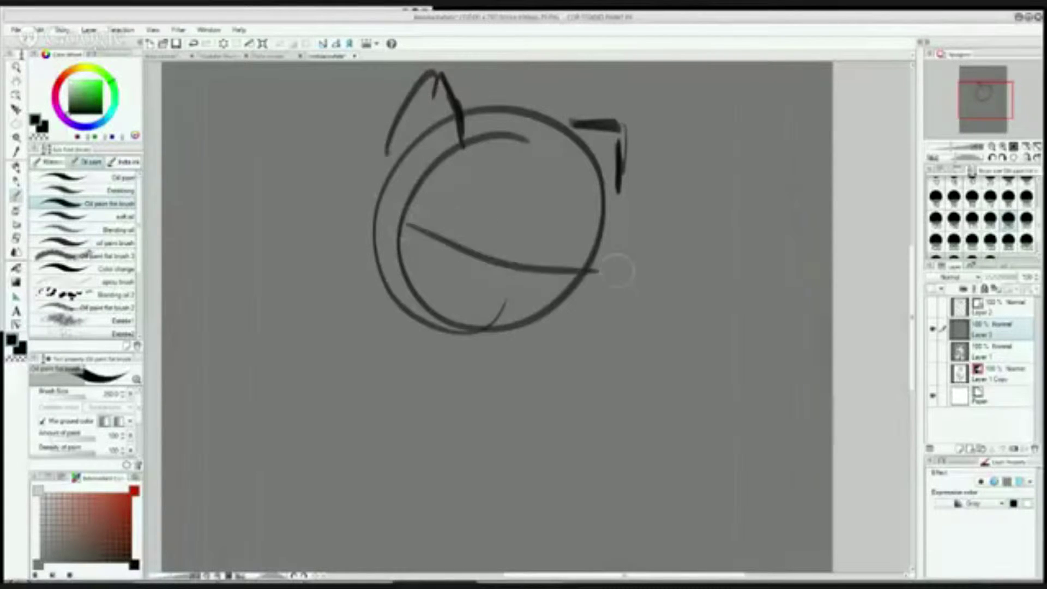
{"action": "left_click_drag", "start_coordinate": [561, 136], "coordinate": [531, 317]}
{"action": "left_click_drag", "start_coordinate": [633, 199], "coordinate": [600, 284]}
{"action": "left_click_drag", "start_coordinate": [616, 240], "coordinate": [614, 302]}
{"action": "left_click_drag", "start_coordinate": [606, 262], "coordinate": [621, 361]}
{"action": "left_click_drag", "start_coordinate": [395, 212], "coordinate": [360, 289]}
{"action": "left_click_drag", "start_coordinate": [417, 188], "coordinate": [358, 297]}
{"action": "mouse_move", "coordinate": [365, 300]}
{"action": "left_mouse_down"}
{"action": "mouse_move", "coordinate": [436, 337]}
{"action": "mouse_move", "coordinate": [435, 321]}
{"action": "left_mouse_up"}
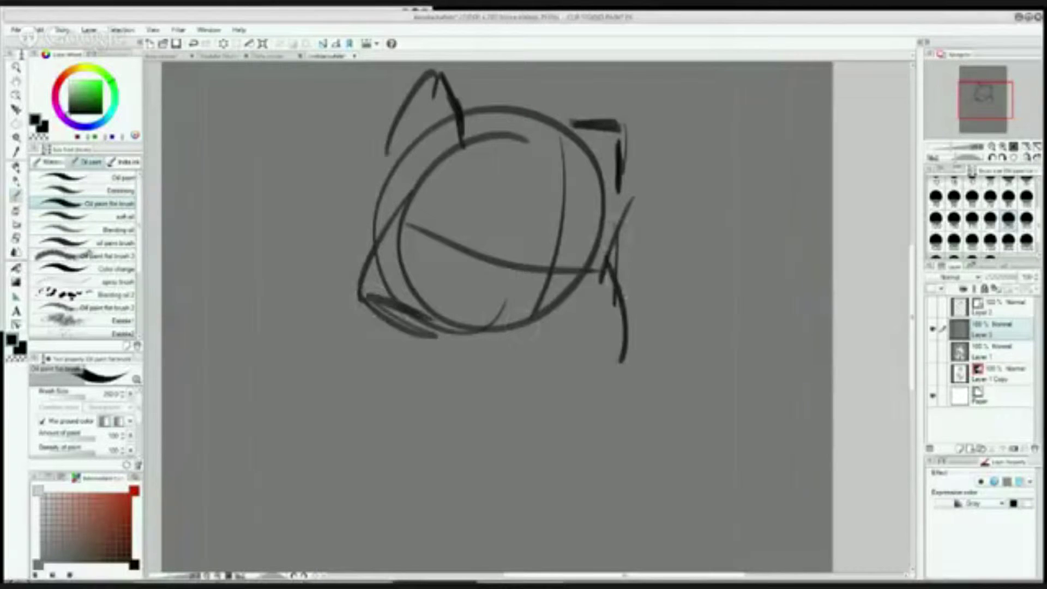
Sketch the jawline, muzzle and chin, and block in the small nose and mouth.
{"action": "left_click_drag", "start_coordinate": [612, 246], "coordinate": [615, 357]}
{"action": "left_click_drag", "start_coordinate": [550, 354], "coordinate": [618, 345]}
{"action": "mouse_move", "coordinate": [397, 326]}
{"action": "left_mouse_down"}
{"action": "mouse_move", "coordinate": [499, 375]}
{"action": "mouse_move", "coordinate": [594, 386]}
{"action": "left_mouse_up"}
{"action": "left_click_drag", "start_coordinate": [432, 341], "coordinate": [498, 377]}
{"action": "left_click_drag", "start_coordinate": [561, 297], "coordinate": [597, 341]}
{"action": "left_click_drag", "start_coordinate": [612, 320], "coordinate": [586, 372]}
{"action": "left_click_drag", "start_coordinate": [604, 338], "coordinate": [586, 386]}
{"action": "left_click_drag", "start_coordinate": [610, 316], "coordinate": [586, 329]}
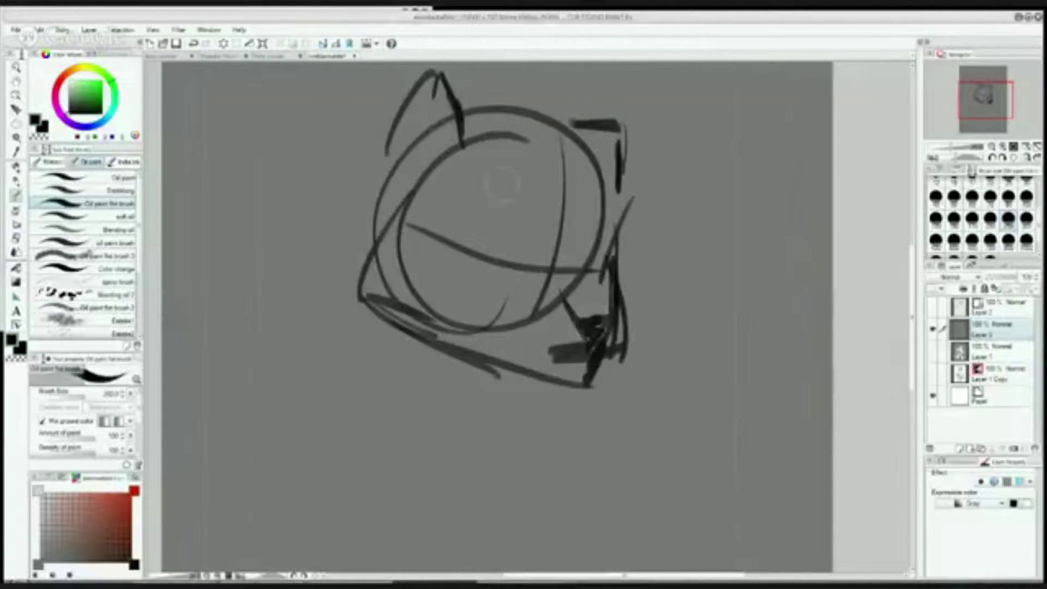
Draw both eyes with thick upper lids, lower lids and irises along the eye guideline.
{"action": "mouse_move", "coordinate": [474, 188]}
{"action": "left_mouse_down"}
{"action": "mouse_move", "coordinate": [528, 222]}
{"action": "mouse_move", "coordinate": [602, 217]}
{"action": "left_mouse_up"}
{"action": "left_click_drag", "start_coordinate": [534, 207], "coordinate": [532, 269]}
{"action": "left_click_drag", "start_coordinate": [577, 217], "coordinate": [564, 267]}
{"action": "mouse_move", "coordinate": [539, 223]}
{"action": "left_mouse_down"}
{"action": "mouse_move", "coordinate": [471, 190]}
{"action": "mouse_move", "coordinate": [429, 220]}
{"action": "mouse_move", "coordinate": [439, 261]}
{"action": "mouse_move", "coordinate": [449, 260]}
{"action": "mouse_move", "coordinate": [439, 262]}
{"action": "mouse_move", "coordinate": [468, 271]}
{"action": "mouse_move", "coordinate": [496, 268]}
{"action": "left_mouse_up"}
{"action": "left_click_drag", "start_coordinate": [436, 247], "coordinate": [474, 270]}
{"action": "left_click_drag", "start_coordinate": [608, 212], "coordinate": [592, 231]}
{"action": "mouse_move", "coordinate": [606, 221]}
{"action": "left_mouse_down"}
{"action": "mouse_move", "coordinate": [611, 252]}
{"action": "mouse_move", "coordinate": [599, 215]}
{"action": "mouse_move", "coordinate": [577, 227]}
{"action": "mouse_move", "coordinate": [588, 296]}
{"action": "mouse_move", "coordinate": [604, 272]}
{"action": "left_mouse_up"}
{"action": "left_click_drag", "start_coordinate": [474, 215], "coordinate": [518, 226]}
{"action": "mouse_move", "coordinate": [579, 240]}
{"action": "left_mouse_down"}
{"action": "mouse_move", "coordinate": [599, 235]}
{"action": "mouse_move", "coordinate": [589, 269]}
{"action": "left_mouse_up"}
{"action": "left_click_drag", "start_coordinate": [513, 223], "coordinate": [502, 258]}
{"action": "mouse_move", "coordinate": [499, 212]}
{"action": "left_mouse_down"}
{"action": "mouse_move", "coordinate": [459, 223]}
{"action": "mouse_move", "coordinate": [473, 215]}
{"action": "mouse_move", "coordinate": [463, 229]}
{"action": "mouse_move", "coordinate": [476, 239]}
{"action": "mouse_move", "coordinate": [471, 254]}
{"action": "mouse_move", "coordinate": [504, 253]}
{"action": "left_mouse_up"}
{"action": "left_click_drag", "start_coordinate": [576, 257], "coordinate": [585, 272]}
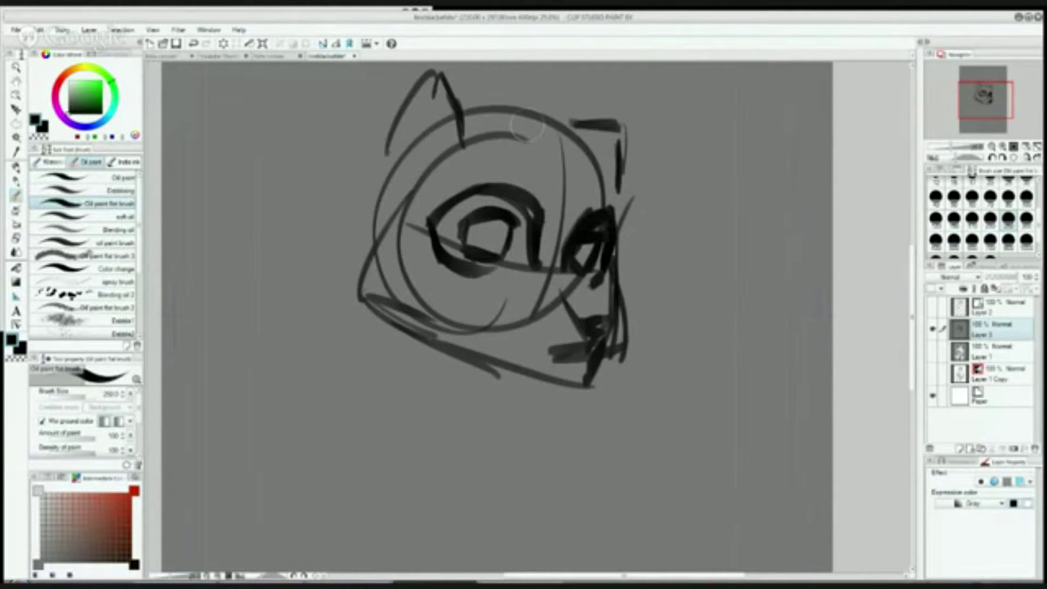
Sketch a hairline and a tuft of fringe curling over the far side of the forehead.
{"action": "left_click_drag", "start_coordinate": [463, 128], "coordinate": [553, 133]}
{"action": "mouse_move", "coordinate": [499, 111]}
{"action": "left_mouse_down"}
{"action": "mouse_move", "coordinate": [570, 147]}
{"action": "mouse_move", "coordinate": [627, 144]}
{"action": "mouse_move", "coordinate": [662, 174]}
{"action": "left_mouse_up"}
{"action": "left_click_drag", "start_coordinate": [562, 114], "coordinate": [656, 150]}
{"action": "left_click_drag", "start_coordinate": [657, 149], "coordinate": [631, 239]}
{"action": "left_click_drag", "start_coordinate": [564, 158], "coordinate": [679, 164]}
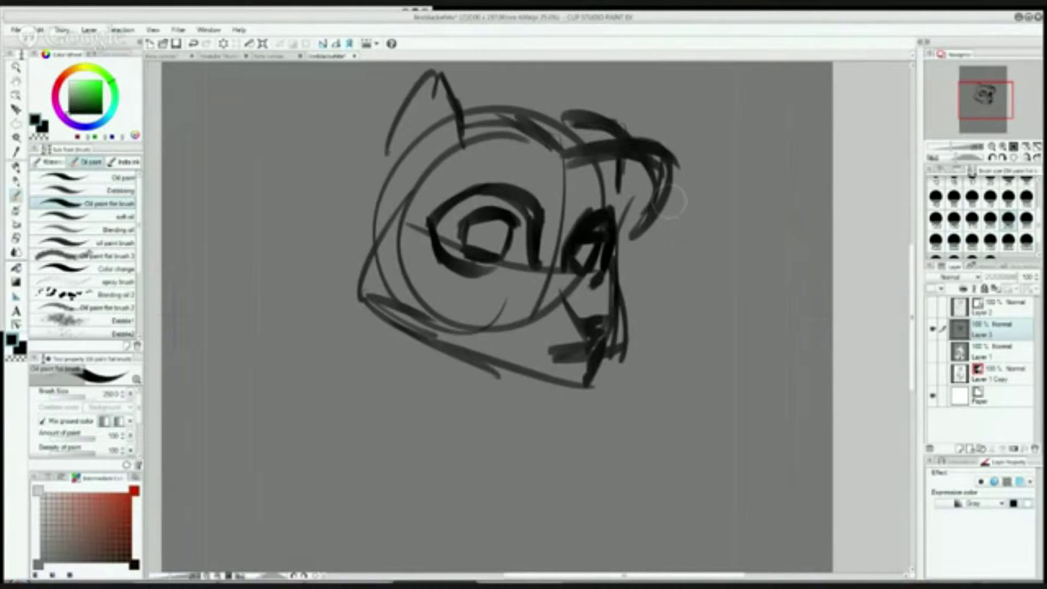
Darken the nose and mouth, fill in the pupils and add heavy brow strokes above both eyes.
{"action": "mouse_move", "coordinate": [559, 318]}
{"action": "left_mouse_down"}
{"action": "mouse_move", "coordinate": [605, 322]}
{"action": "mouse_move", "coordinate": [588, 374]}
{"action": "left_mouse_up"}
{"action": "mouse_move", "coordinate": [605, 317]}
{"action": "left_mouse_down"}
{"action": "mouse_move", "coordinate": [591, 365]}
{"action": "mouse_move", "coordinate": [599, 351]}
{"action": "left_mouse_up"}
{"action": "left_click_drag", "start_coordinate": [592, 362], "coordinate": [582, 384]}
{"action": "left_click_drag", "start_coordinate": [499, 215], "coordinate": [499, 256]}
{"action": "left_click_drag", "start_coordinate": [591, 245], "coordinate": [583, 267]}
{"action": "left_click_drag", "start_coordinate": [471, 220], "coordinate": [521, 228]}
{"action": "left_click_drag", "start_coordinate": [502, 202], "coordinate": [559, 208]}
{"action": "left_click_drag", "start_coordinate": [589, 210], "coordinate": [616, 229]}
{"action": "left_click_drag", "start_coordinate": [469, 200], "coordinate": [547, 194]}
{"action": "mouse_move", "coordinate": [464, 225]}
{"action": "left_mouse_down"}
{"action": "mouse_move", "coordinate": [499, 218]}
{"action": "mouse_move", "coordinate": [477, 251]}
{"action": "left_mouse_up"}
{"action": "left_click_drag", "start_coordinate": [591, 245], "coordinate": [578, 258]}
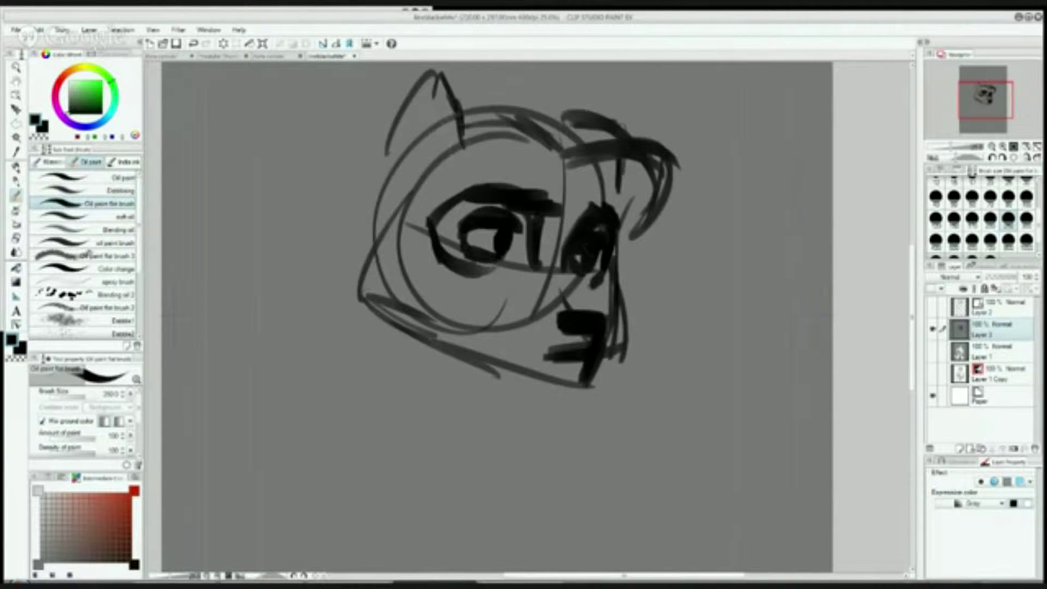
Thicken both ears and the hairline, and draw the crown of hair between the ears.
{"action": "left_click_drag", "start_coordinate": [446, 83], "coordinate": [473, 152]}
{"action": "left_click_drag", "start_coordinate": [430, 68], "coordinate": [402, 183]}
{"action": "left_click_drag", "start_coordinate": [444, 108], "coordinate": [447, 150]}
{"action": "left_click_drag", "start_coordinate": [577, 131], "coordinate": [640, 111]}
{"action": "left_click_drag", "start_coordinate": [450, 126], "coordinate": [406, 183]}
{"action": "left_click_drag", "start_coordinate": [476, 123], "coordinate": [561, 164]}
{"action": "left_click_drag", "start_coordinate": [447, 82], "coordinate": [589, 127]}
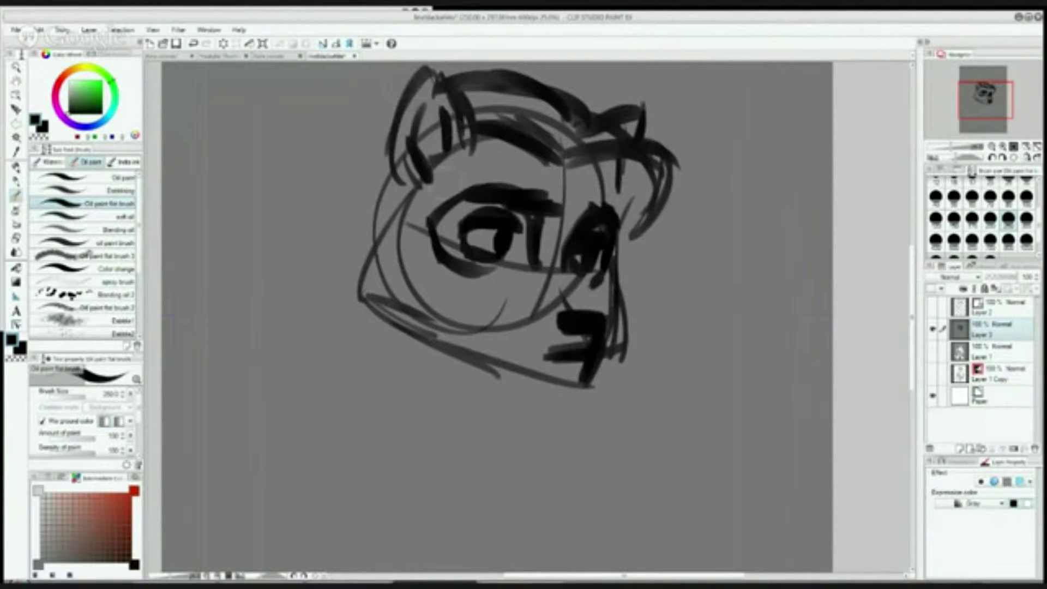
Draw the hair at the back of the head, ending in a strand flicking outward behind the cheek.
{"action": "left_click_drag", "start_coordinate": [490, 135], "coordinate": [381, 234]}
{"action": "left_click_drag", "start_coordinate": [390, 93], "coordinate": [303, 186]}
{"action": "left_click_drag", "start_coordinate": [308, 180], "coordinate": [348, 246]}
{"action": "left_click_drag", "start_coordinate": [382, 131], "coordinate": [341, 261]}
{"action": "mouse_move", "coordinate": [376, 158]}
{"action": "left_mouse_down"}
{"action": "mouse_move", "coordinate": [316, 275]}
{"action": "mouse_move", "coordinate": [260, 289]}
{"action": "left_mouse_up"}
{"action": "left_click_drag", "start_coordinate": [363, 283], "coordinate": [294, 321]}
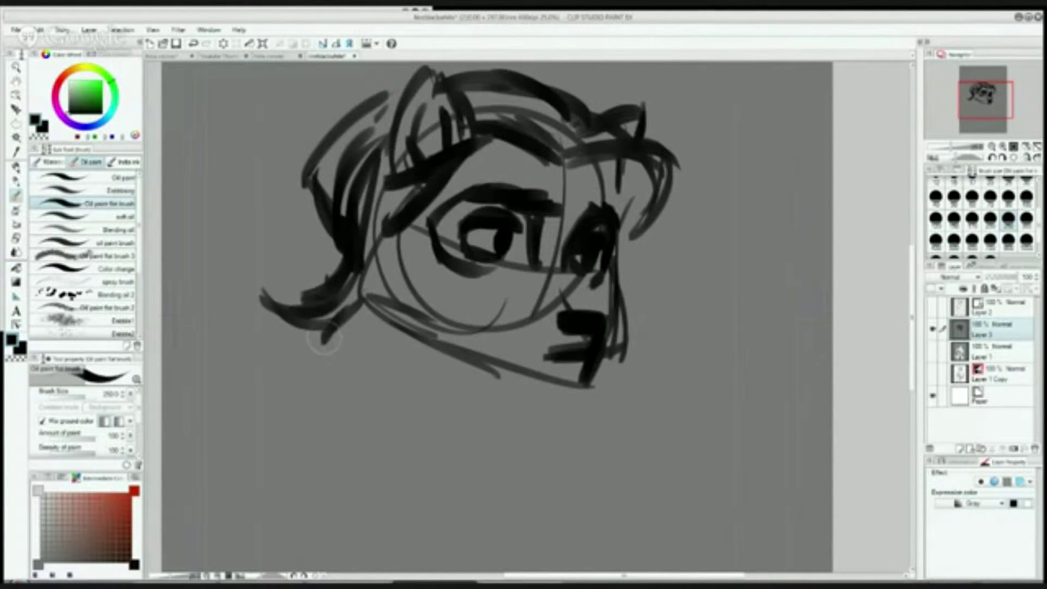
Add hair strands below the cheek and sketch the neck lines and the far shoulder.
{"action": "left_click_drag", "start_coordinate": [370, 305], "coordinate": [344, 395]}
{"action": "left_click_drag", "start_coordinate": [412, 338], "coordinate": [423, 393]}
{"action": "left_click_drag", "start_coordinate": [490, 370], "coordinate": [515, 415]}
{"action": "mouse_move", "coordinate": [482, 469]}
{"action": "left_mouse_down"}
{"action": "mouse_move", "coordinate": [627, 370]}
{"action": "mouse_move", "coordinate": [697, 428]}
{"action": "left_mouse_up"}
{"action": "left_click_drag", "start_coordinate": [512, 376], "coordinate": [504, 436]}
{"action": "left_click_drag", "start_coordinate": [381, 322], "coordinate": [441, 485]}
{"action": "left_click_drag", "start_coordinate": [493, 376], "coordinate": [471, 461]}
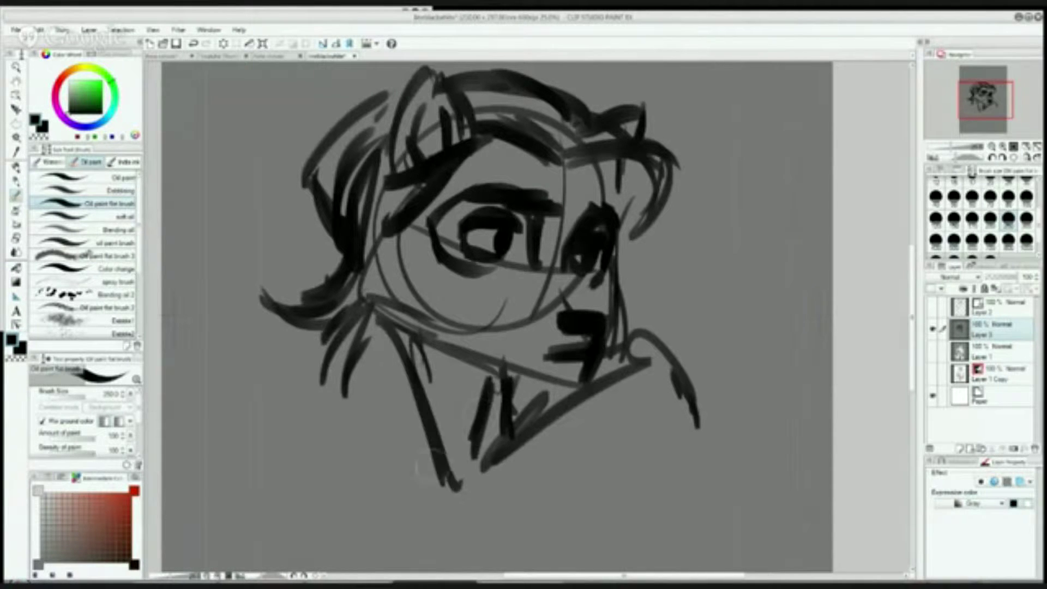
Draw the V-shaped collar down the chest and outline both shoulders and upper arms.
{"action": "left_click_drag", "start_coordinate": [428, 392], "coordinate": [452, 551]}
{"action": "left_click_drag", "start_coordinate": [507, 387], "coordinate": [442, 523]}
{"action": "left_click_drag", "start_coordinate": [545, 382], "coordinate": [507, 430]}
{"action": "left_click_drag", "start_coordinate": [523, 422], "coordinate": [480, 521]}
{"action": "left_click_drag", "start_coordinate": [531, 404], "coordinate": [469, 559]}
{"action": "mouse_move", "coordinate": [546, 393]}
{"action": "left_mouse_down"}
{"action": "mouse_move", "coordinate": [646, 368]}
{"action": "mouse_move", "coordinate": [668, 548]}
{"action": "left_mouse_up"}
{"action": "left_click_drag", "start_coordinate": [391, 439], "coordinate": [387, 548]}
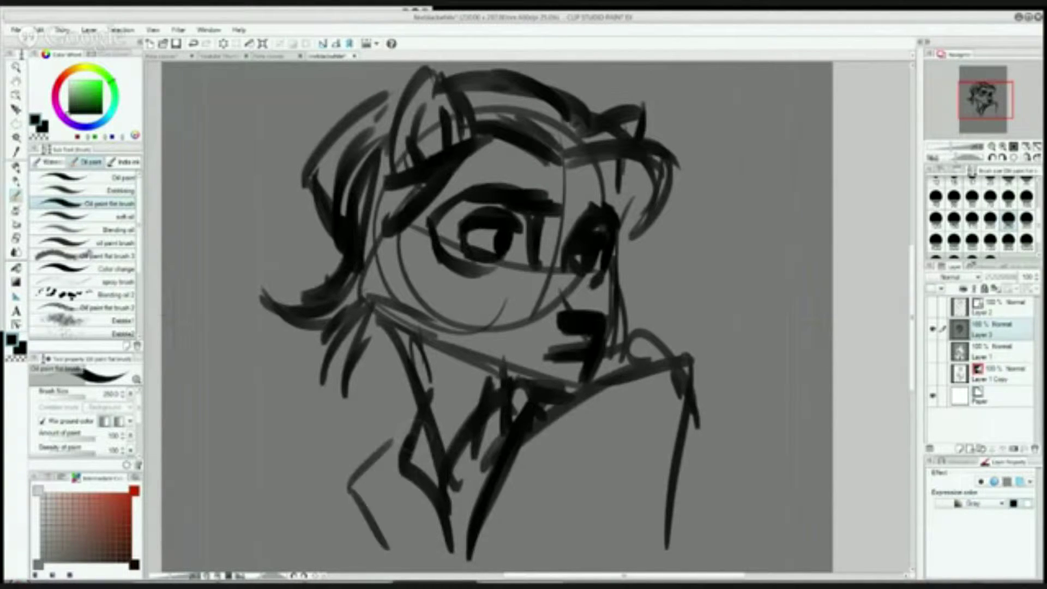
Reinforce the nose bridge, fringe and cheek outline with thick dark strokes.
{"action": "left_click_drag", "start_coordinate": [572, 275], "coordinate": [605, 316]}
{"action": "left_click_drag", "start_coordinate": [589, 112], "coordinate": [556, 180]}
{"action": "left_click_drag", "start_coordinate": [562, 158], "coordinate": [663, 224]}
{"action": "left_click_drag", "start_coordinate": [611, 153], "coordinate": [629, 201]}
{"action": "left_click_drag", "start_coordinate": [627, 163], "coordinate": [619, 250]}
{"action": "left_click_drag", "start_coordinate": [388, 226], "coordinate": [354, 295]}
{"action": "left_click_drag", "start_coordinate": [357, 278], "coordinate": [436, 338]}
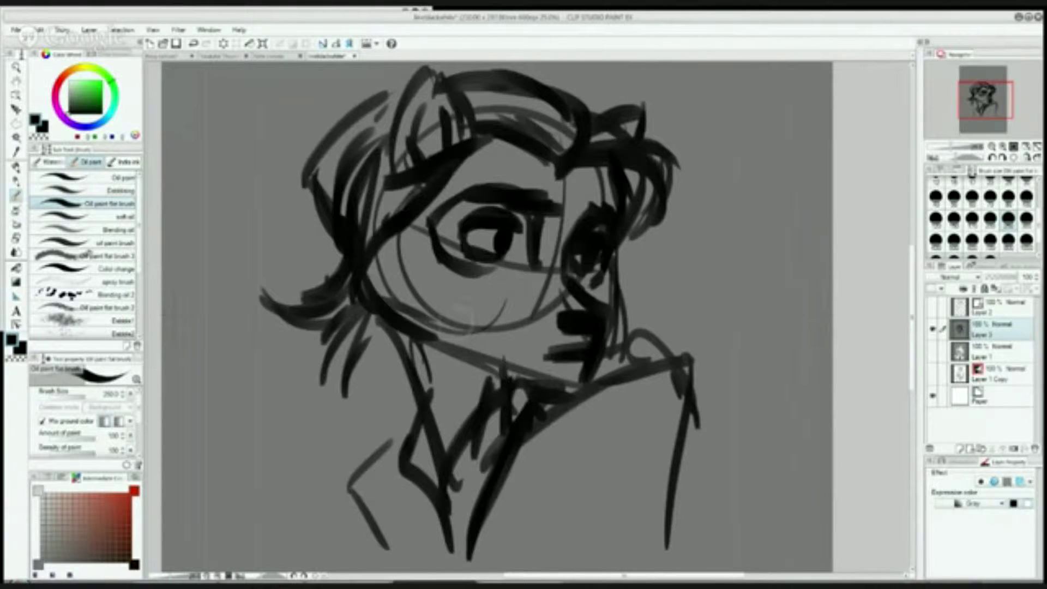
Paint the face, near ear and hair with light gray inside the dark outlines.
{"action": "left_click", "coordinate": [69, 90]}
{"action": "left_click_drag", "start_coordinate": [412, 228], "coordinate": [378, 268]}
{"action": "left_click_drag", "start_coordinate": [382, 267], "coordinate": [491, 343]}
{"action": "mouse_move", "coordinate": [403, 232]}
{"action": "left_mouse_down"}
{"action": "mouse_move", "coordinate": [515, 316]}
{"action": "mouse_move", "coordinate": [545, 368]}
{"action": "left_mouse_up"}
{"action": "left_click_drag", "start_coordinate": [545, 220], "coordinate": [566, 324]}
{"action": "mouse_move", "coordinate": [556, 267]}
{"action": "left_mouse_down"}
{"action": "mouse_move", "coordinate": [561, 174]}
{"action": "mouse_move", "coordinate": [479, 158]}
{"action": "left_mouse_up"}
{"action": "mouse_move", "coordinate": [415, 218]}
{"action": "left_mouse_down"}
{"action": "mouse_move", "coordinate": [491, 180]}
{"action": "mouse_move", "coordinate": [512, 141]}
{"action": "left_mouse_up"}
{"action": "mouse_move", "coordinate": [419, 90]}
{"action": "left_mouse_down"}
{"action": "mouse_move", "coordinate": [405, 158]}
{"action": "mouse_move", "coordinate": [460, 135]}
{"action": "left_mouse_up"}
{"action": "mouse_move", "coordinate": [555, 316]}
{"action": "left_mouse_down"}
{"action": "mouse_move", "coordinate": [544, 339]}
{"action": "mouse_move", "coordinate": [589, 334]}
{"action": "left_mouse_up"}
{"action": "mouse_move", "coordinate": [548, 361]}
{"action": "left_mouse_down"}
{"action": "mouse_move", "coordinate": [583, 364]}
{"action": "mouse_move", "coordinate": [589, 278]}
{"action": "mouse_move", "coordinate": [447, 273]}
{"action": "left_mouse_up"}
{"action": "mouse_move", "coordinate": [534, 273]}
{"action": "left_mouse_down"}
{"action": "mouse_move", "coordinate": [447, 224]}
{"action": "mouse_move", "coordinate": [533, 191]}
{"action": "mouse_move", "coordinate": [605, 202]}
{"action": "mouse_move", "coordinate": [507, 114]}
{"action": "mouse_move", "coordinate": [572, 148]}
{"action": "left_mouse_up"}
{"action": "left_click_drag", "start_coordinate": [430, 158], "coordinate": [376, 229]}
{"action": "mouse_move", "coordinate": [376, 117]}
{"action": "left_mouse_down"}
{"action": "mouse_move", "coordinate": [327, 229]}
{"action": "mouse_move", "coordinate": [354, 197]}
{"action": "left_mouse_up"}
{"action": "left_click_drag", "start_coordinate": [357, 288], "coordinate": [319, 346]}
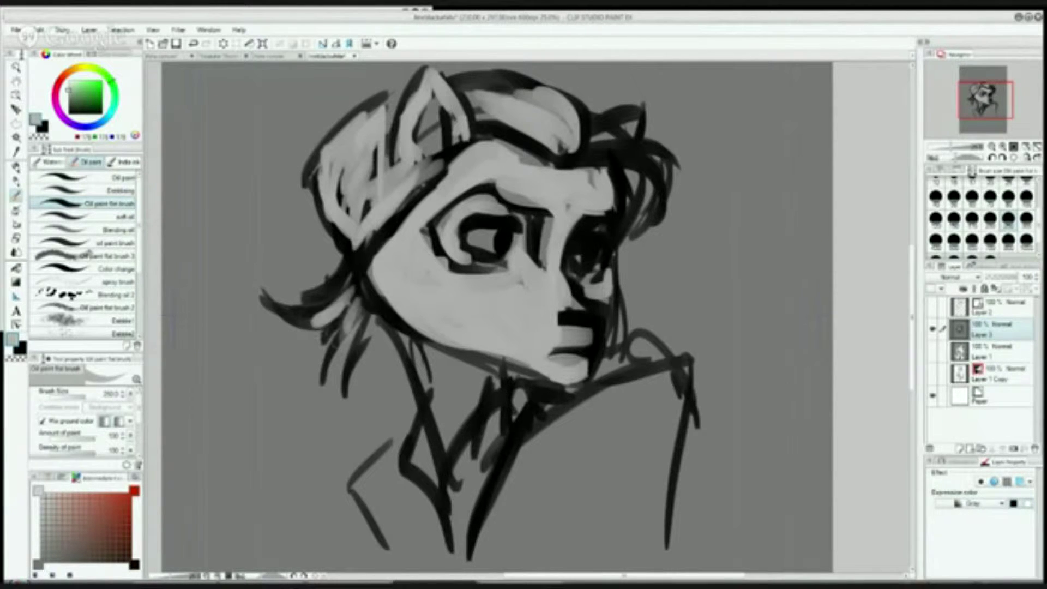
Brush light gray onto the lower hair strands, neck, collar, near shoulder and fringe.
{"action": "left_click_drag", "start_coordinate": [381, 311], "coordinate": [349, 412]}
{"action": "left_click_drag", "start_coordinate": [453, 341], "coordinate": [420, 439]}
{"action": "left_click_drag", "start_coordinate": [493, 415], "coordinate": [452, 505]}
{"action": "left_click_drag", "start_coordinate": [427, 445], "coordinate": [435, 481]}
{"action": "left_click_drag", "start_coordinate": [376, 499], "coordinate": [406, 474]}
{"action": "left_click_drag", "start_coordinate": [406, 477], "coordinate": [392, 540]}
{"action": "left_click_drag", "start_coordinate": [573, 158], "coordinate": [662, 202]}
{"action": "mouse_move", "coordinate": [614, 117]}
{"action": "left_mouse_down"}
{"action": "mouse_move", "coordinate": [621, 130]}
{"action": "mouse_move", "coordinate": [592, 117]}
{"action": "mouse_move", "coordinate": [632, 213]}
{"action": "left_mouse_up"}
Sample the dark line color and shade the far side of the muzzle, under the jaw, the brows and the chin.
{"action": "left_click", "coordinate": [599, 122], "text": "alt"}
{"action": "left_click_drag", "start_coordinate": [619, 261], "coordinate": [610, 344]}
{"action": "mouse_move", "coordinate": [497, 341]}
{"action": "left_mouse_down"}
{"action": "mouse_move", "coordinate": [439, 406]}
{"action": "mouse_move", "coordinate": [417, 384]}
{"action": "left_mouse_up"}
{"action": "left_click_drag", "start_coordinate": [508, 374], "coordinate": [498, 385]}
{"action": "left_click_drag", "start_coordinate": [600, 316], "coordinate": [613, 340]}
{"action": "left_click_drag", "start_coordinate": [482, 188], "coordinate": [553, 212]}
{"action": "left_click_drag", "start_coordinate": [586, 224], "coordinate": [607, 237]}
{"action": "left_click", "coordinate": [571, 366]}
Sketch both arms below the shoulders and block in dark folds on the far sleeve.
{"action": "mouse_move", "coordinate": [635, 366]}
{"action": "left_mouse_down"}
{"action": "mouse_move", "coordinate": [665, 363]}
{"action": "mouse_move", "coordinate": [605, 470]}
{"action": "left_mouse_up"}
{"action": "left_click_drag", "start_coordinate": [686, 394], "coordinate": [732, 546]}
{"action": "left_click_drag", "start_coordinate": [679, 449], "coordinate": [657, 341]}
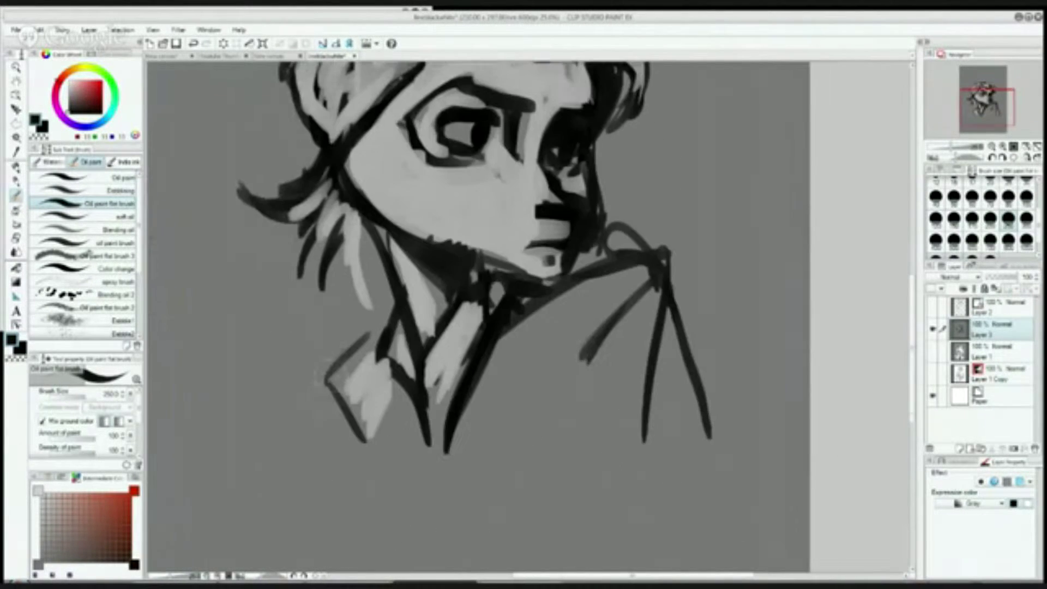
{"action": "left_click_drag", "start_coordinate": [330, 383], "coordinate": [334, 500]}
{"action": "left_click_drag", "start_coordinate": [354, 399], "coordinate": [349, 508]}
{"action": "left_click_drag", "start_coordinate": [649, 277], "coordinate": [566, 435]}
{"action": "left_click_drag", "start_coordinate": [567, 437], "coordinate": [590, 505]}
{"action": "left_click_drag", "start_coordinate": [662, 281], "coordinate": [651, 415]}
{"action": "left_click_drag", "start_coordinate": [682, 403], "coordinate": [720, 484]}
{"action": "left_click_drag", "start_coordinate": [638, 384], "coordinate": [596, 447]}
{"action": "left_click_drag", "start_coordinate": [610, 361], "coordinate": [648, 398]}
{"action": "left_click_drag", "start_coordinate": [673, 281], "coordinate": [682, 411]}
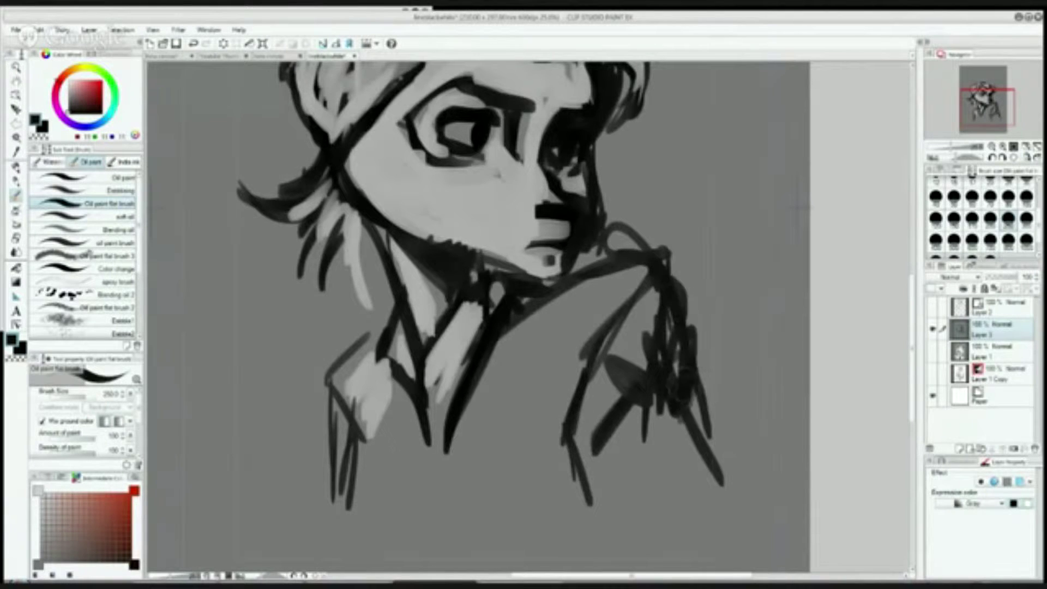
Extend and darken the far arm with broad strokes, and deepen the shadows around the collar and neck.
{"action": "left_click_drag", "start_coordinate": [688, 376], "coordinate": [724, 521]}
{"action": "left_click_drag", "start_coordinate": [578, 414], "coordinate": [606, 523]}
{"action": "left_click_drag", "start_coordinate": [455, 256], "coordinate": [526, 280]}
{"action": "left_click_drag", "start_coordinate": [501, 315], "coordinate": [537, 325]}
{"action": "mouse_move", "coordinate": [581, 272]}
{"action": "left_mouse_down"}
{"action": "mouse_move", "coordinate": [644, 278]}
{"action": "mouse_move", "coordinate": [682, 409]}
{"action": "left_mouse_up"}
{"action": "left_click_drag", "start_coordinate": [586, 354], "coordinate": [547, 504]}
{"action": "mouse_move", "coordinate": [551, 426]}
{"action": "left_mouse_down"}
{"action": "mouse_move", "coordinate": [547, 537]}
{"action": "mouse_move", "coordinate": [569, 557]}
{"action": "left_mouse_up"}
{"action": "left_click_drag", "start_coordinate": [570, 557], "coordinate": [611, 515]}
{"action": "left_click_drag", "start_coordinate": [469, 218], "coordinate": [446, 485]}
{"action": "mouse_move", "coordinate": [417, 245]}
{"action": "left_mouse_down"}
{"action": "mouse_move", "coordinate": [545, 289]}
{"action": "mouse_move", "coordinate": [528, 256]}
{"action": "left_mouse_up"}
{"action": "left_click_drag", "start_coordinate": [348, 248], "coordinate": [317, 303]}
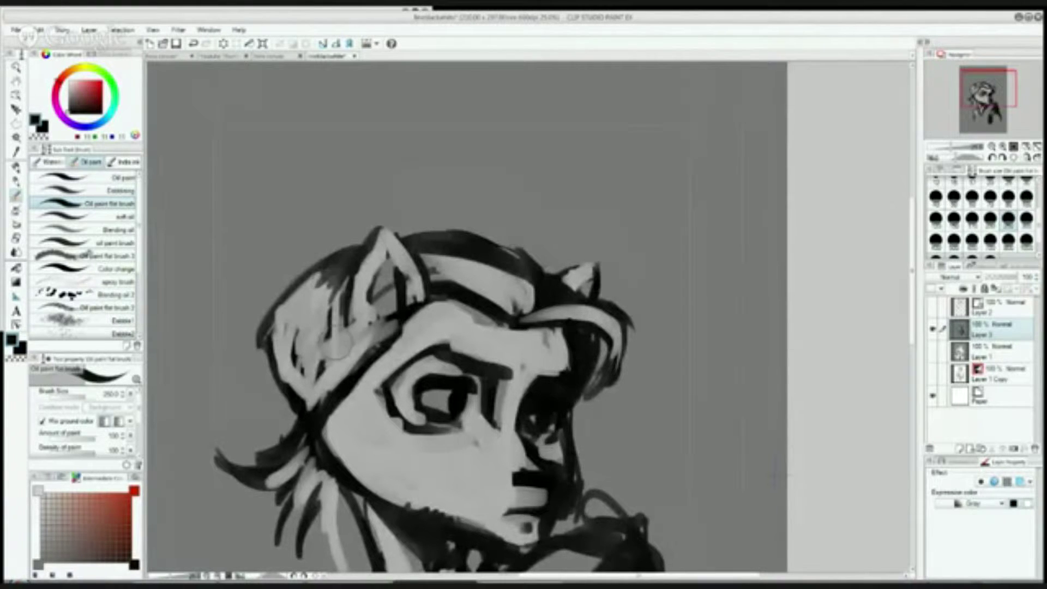
Pick white and paint small catchlights inside the irises of both eyes.
{"action": "left_click_drag", "start_coordinate": [980, 101], "coordinate": [978, 114]}
{"action": "left_click", "coordinate": [68, 80]}
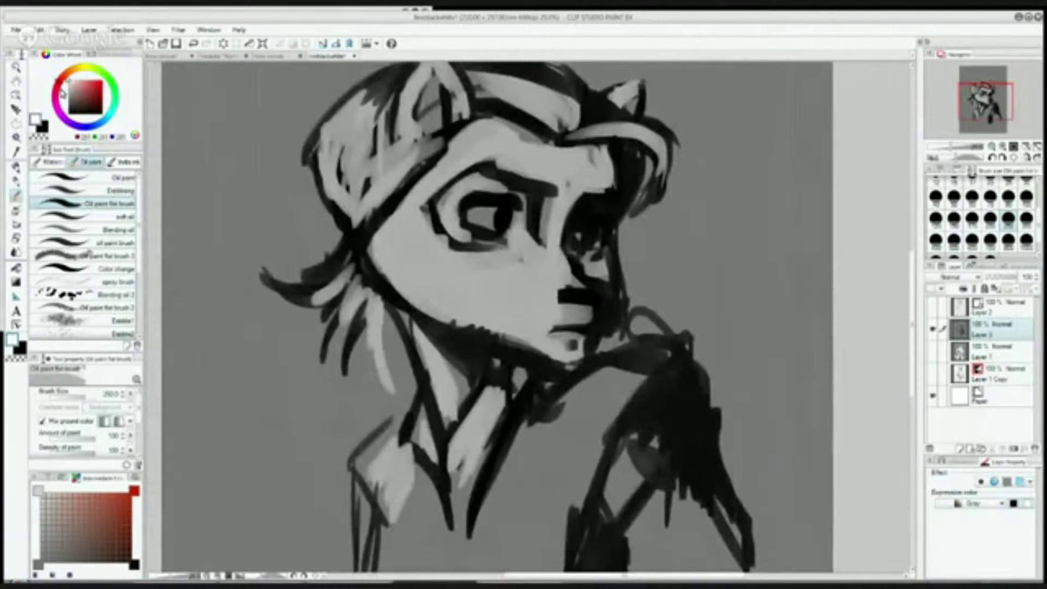
{"action": "mouse_move", "coordinate": [478, 215]}
{"action": "left_mouse_down"}
{"action": "mouse_move", "coordinate": [507, 213]}
{"action": "mouse_move", "coordinate": [496, 216]}
{"action": "left_mouse_up"}
{"action": "left_click_drag", "start_coordinate": [581, 231], "coordinate": [587, 233]}
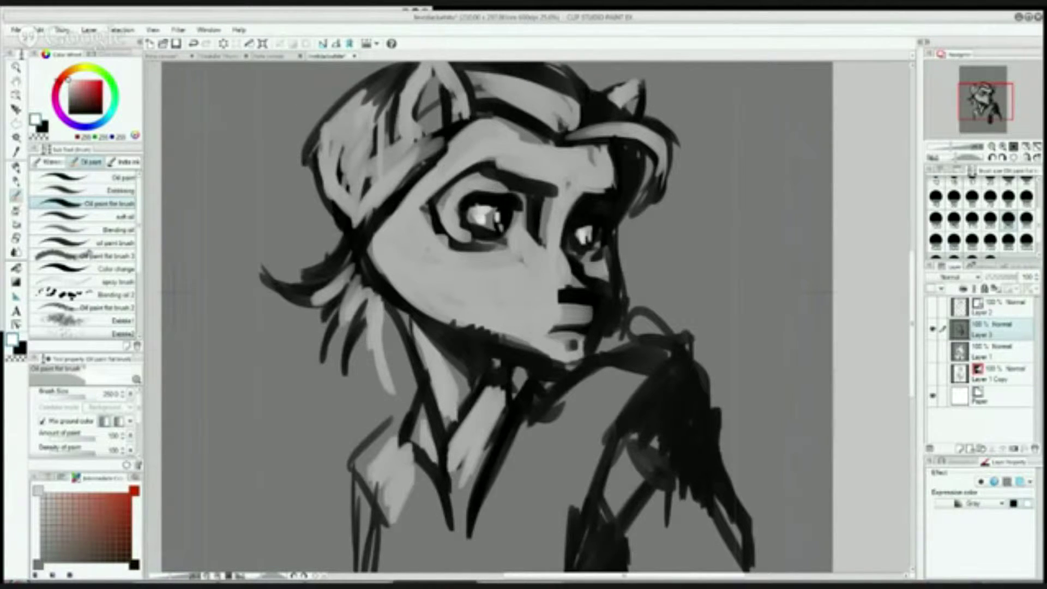
Set the sketch layer's expression color to Monochrome and make the paper bright pink, toggling the sketch layer's visibility to check it.
{"action": "left_click", "coordinate": [973, 514]}
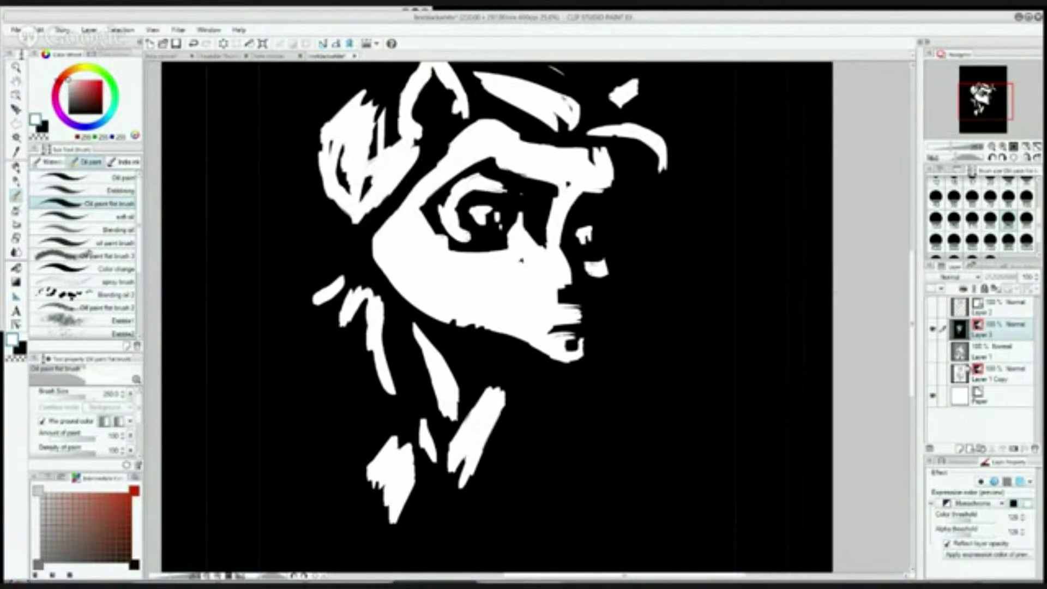
{"action": "left_click", "coordinate": [963, 401]}
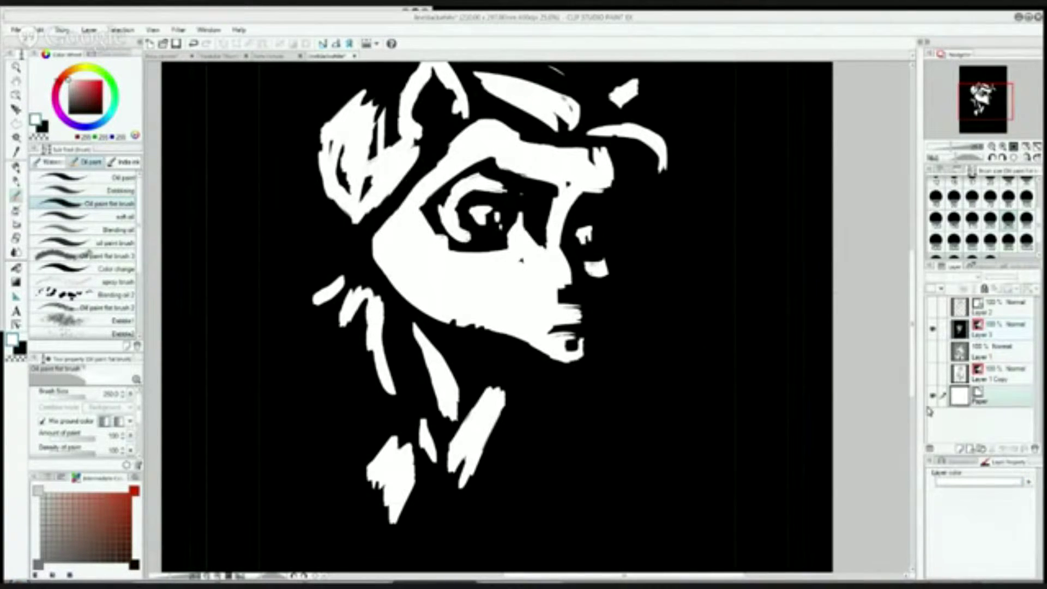
{"action": "left_click", "coordinate": [434, 362]}
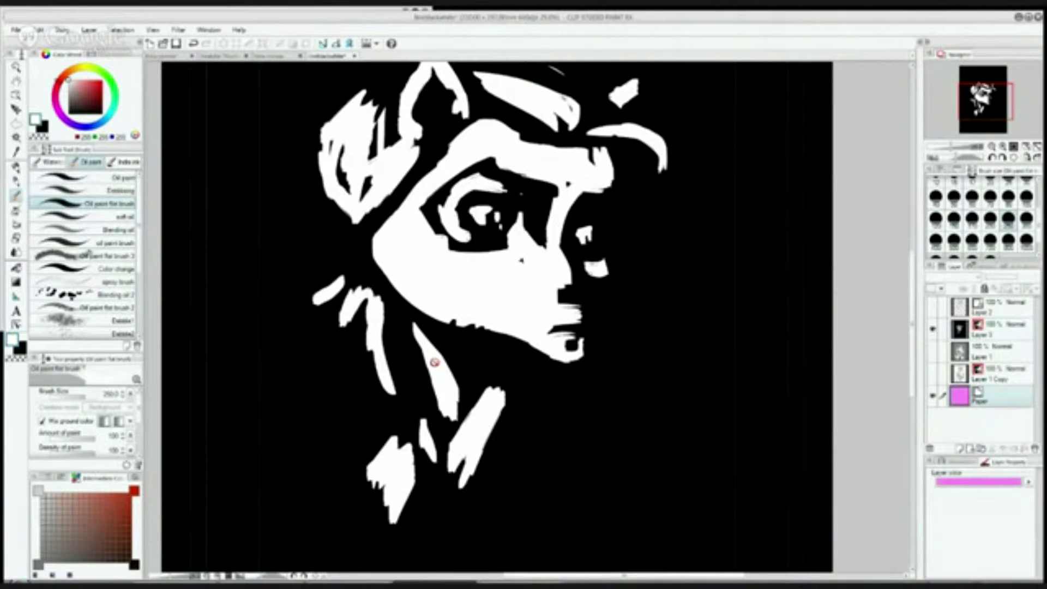
{"action": "left_click", "coordinate": [932, 330]}
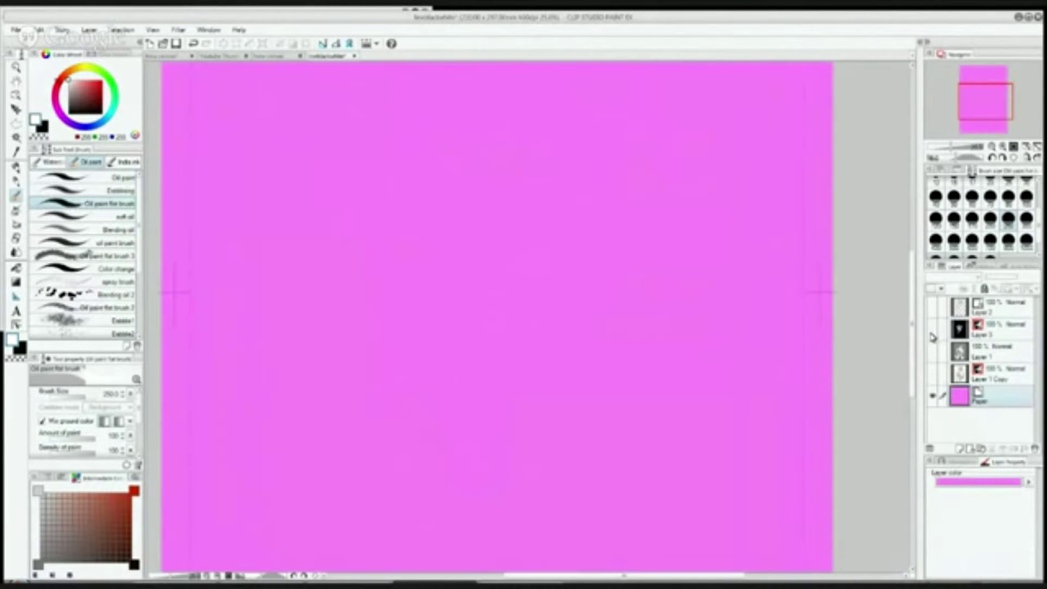
{"action": "left_click", "coordinate": [933, 330]}
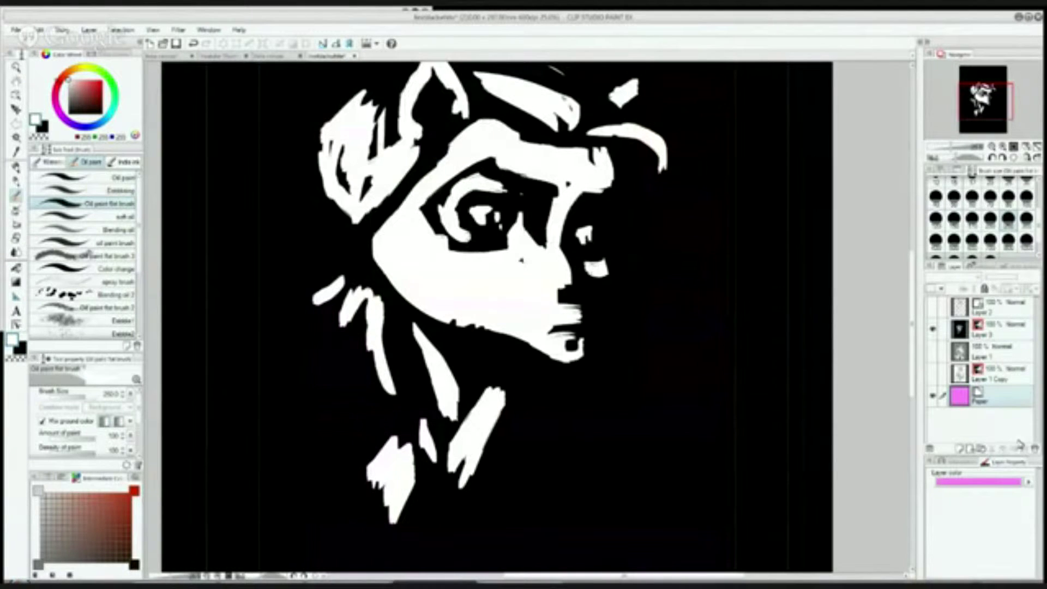
Turn off the white and the black of the monochrome sketch layer in turn, restoring each to compare against the pink paper.
{"action": "left_click", "coordinate": [1000, 334]}
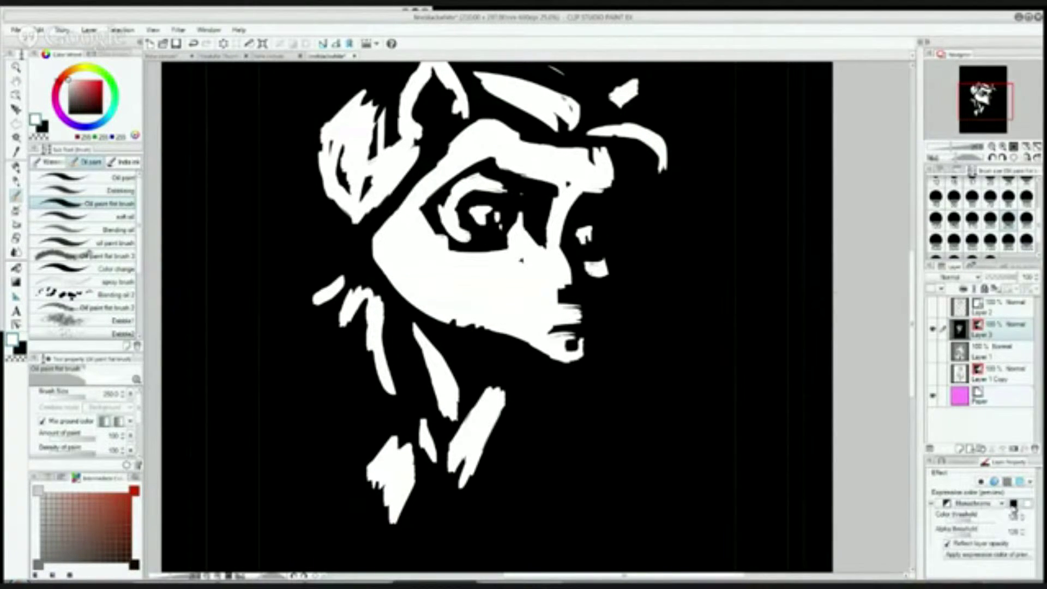
{"action": "left_click", "coordinate": [1013, 504]}
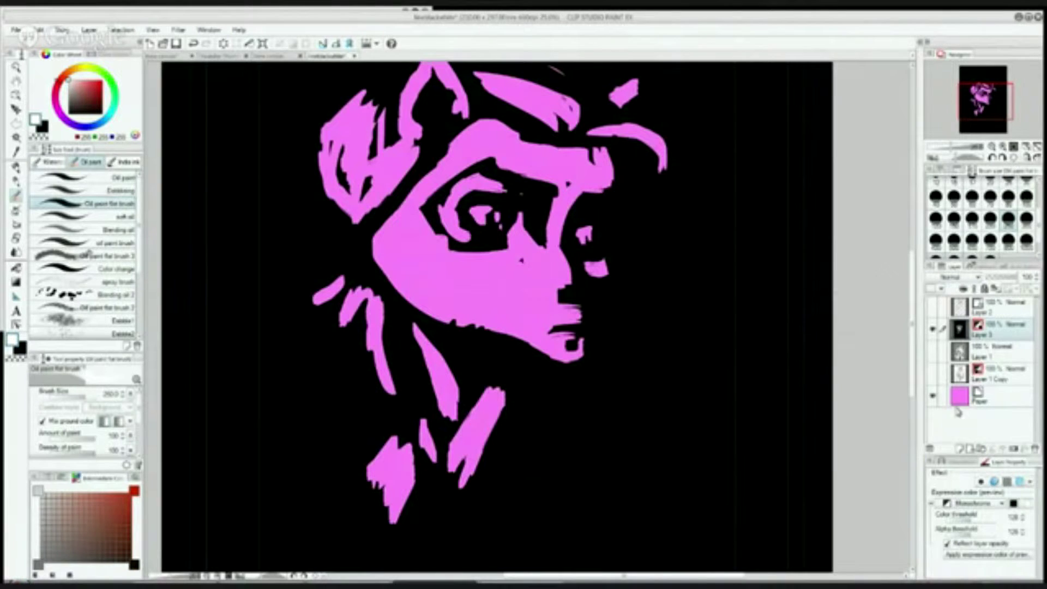
{"action": "left_click", "coordinate": [1028, 507]}
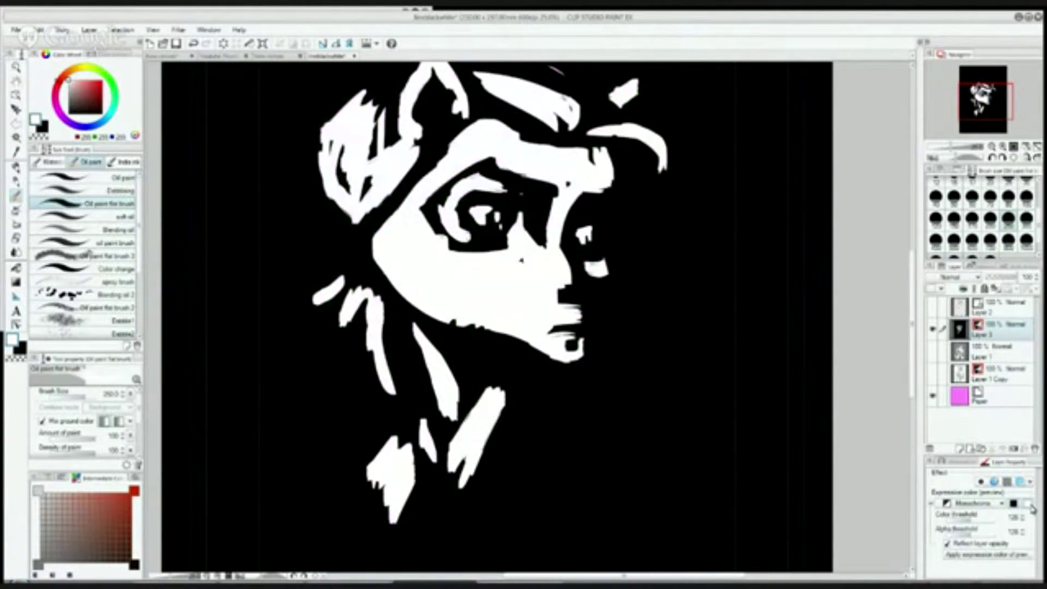
{"action": "left_click", "coordinate": [1029, 508]}
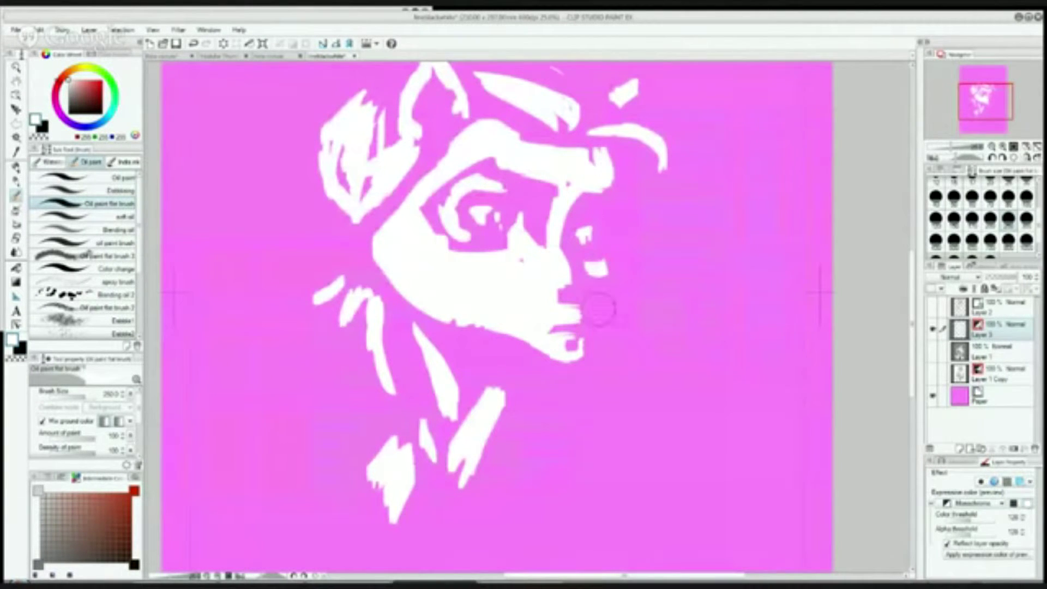
{"action": "left_click", "coordinate": [1022, 507]}
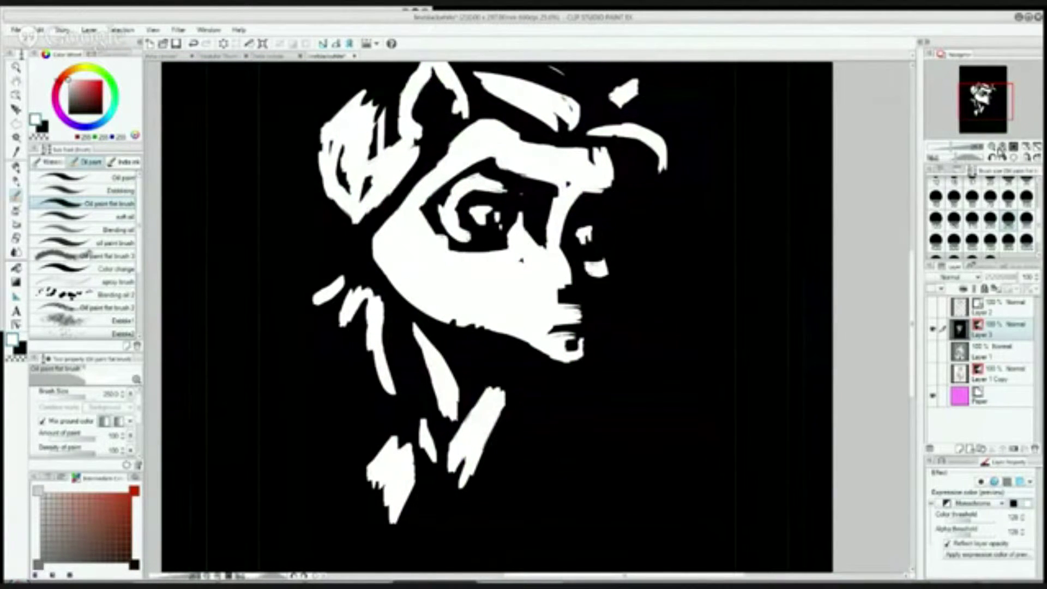
Examine the hard pixel edges of the thresholded neck and collar strokes at high magnification.
{"action": "left_click", "coordinate": [1003, 147]}
{"action": "left_click_drag", "start_coordinate": [985, 101], "coordinate": [986, 101]}
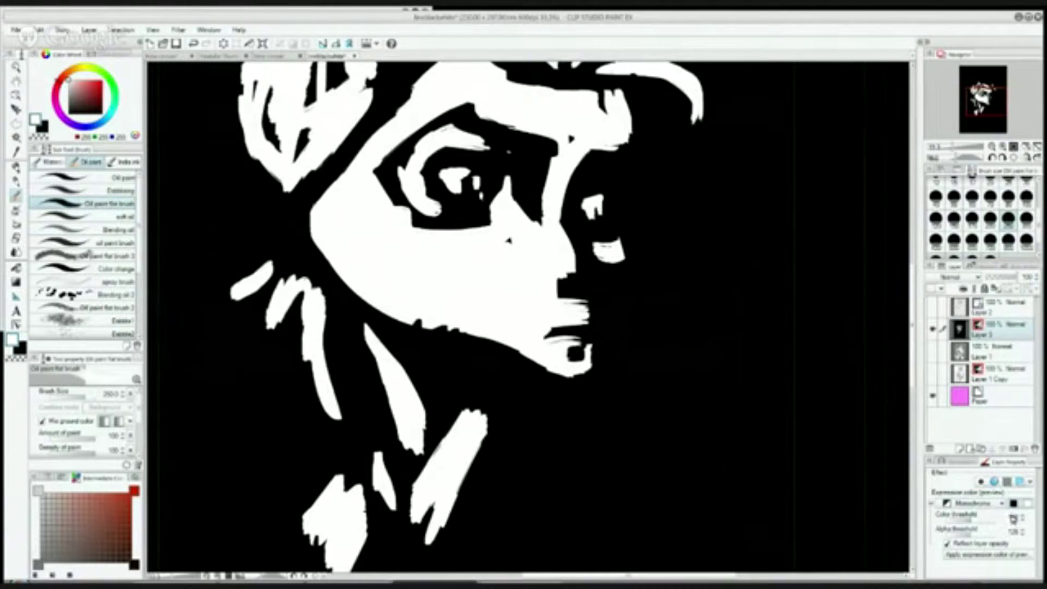
{"action": "left_click_drag", "start_coordinate": [519, 312], "coordinate": [601, 199]}
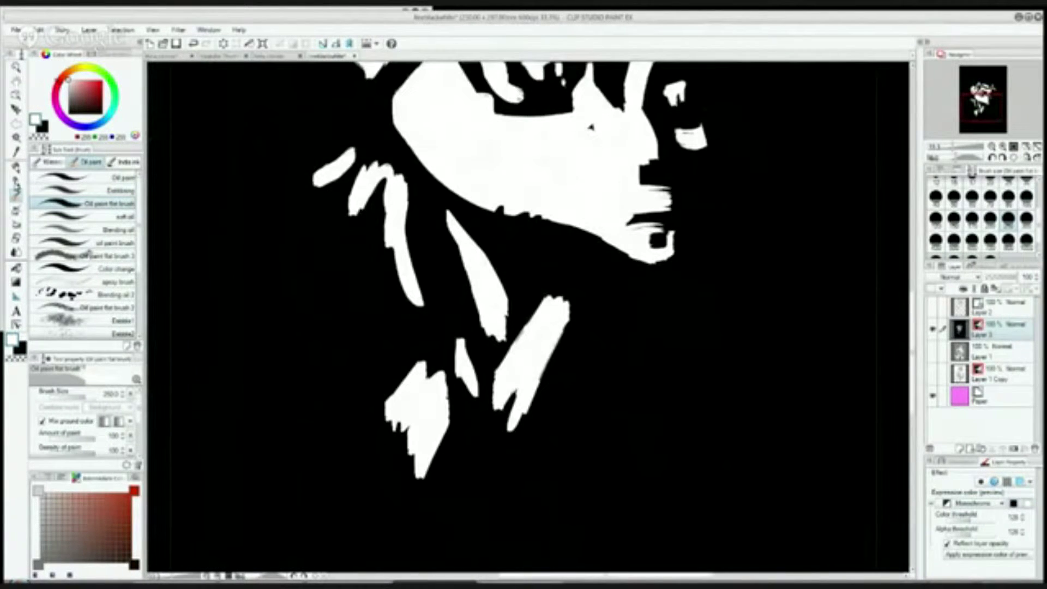
{"action": "key", "text": "j"}
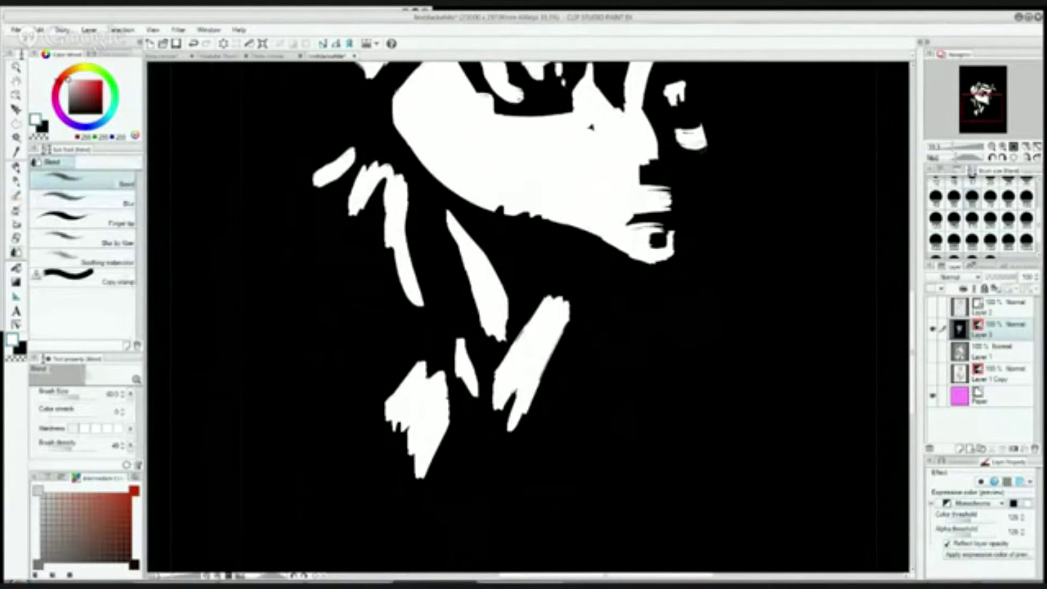
{"action": "left_click", "coordinate": [1003, 147]}
{"action": "left_click", "coordinate": [1003, 147]}
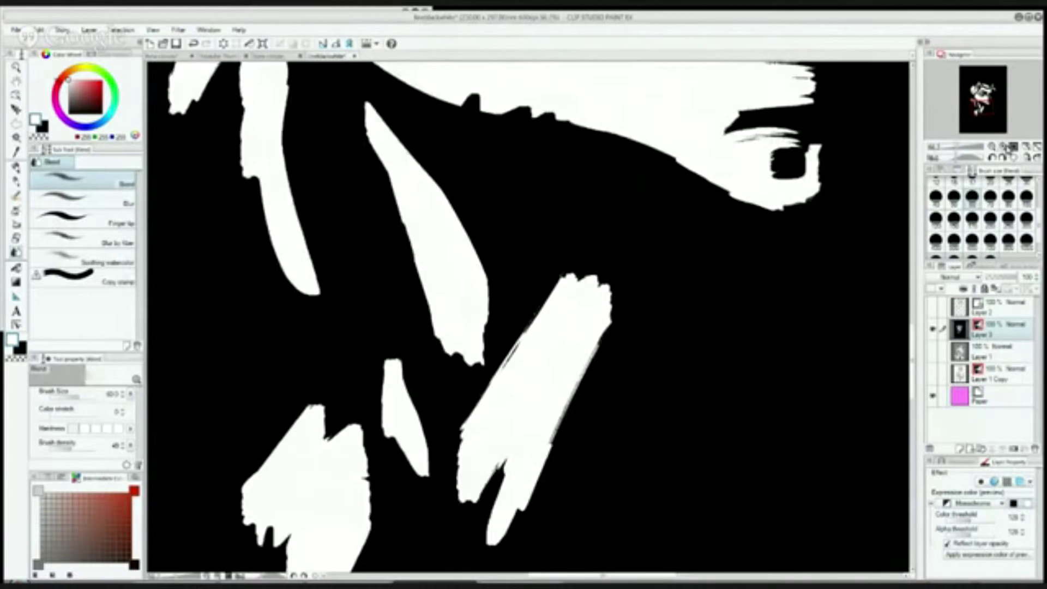
{"action": "left_click", "coordinate": [1004, 147]}
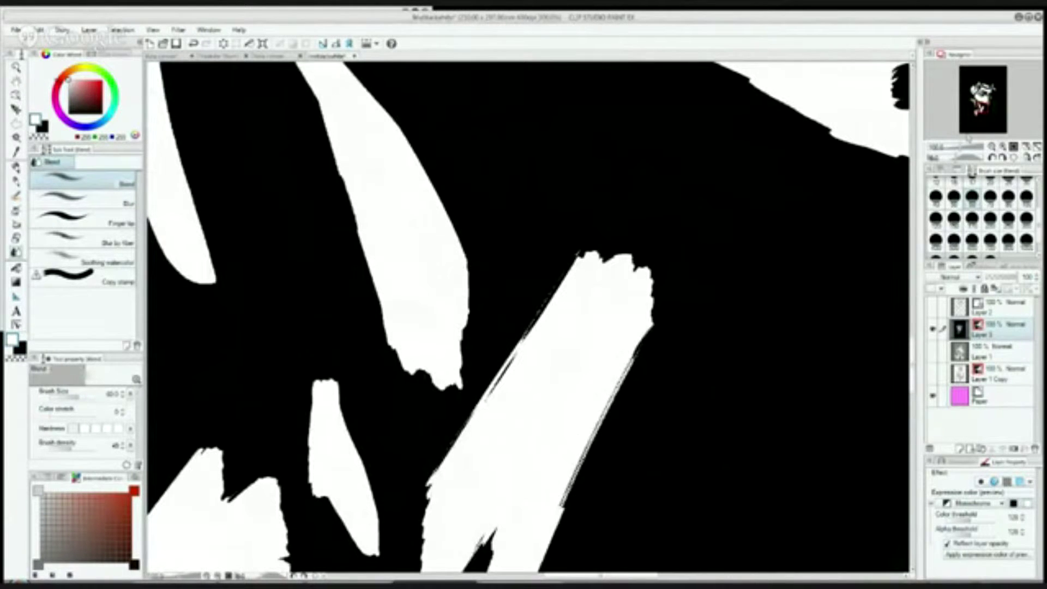
{"action": "left_click", "coordinate": [1004, 147]}
{"action": "left_click", "coordinate": [1004, 147]}
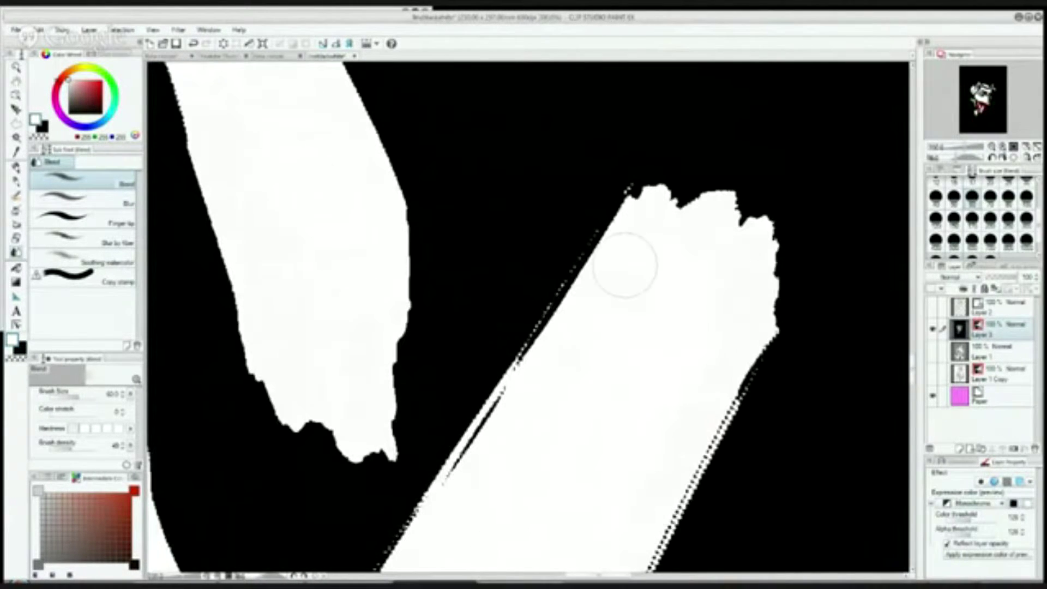
{"action": "left_click", "coordinate": [1003, 148]}
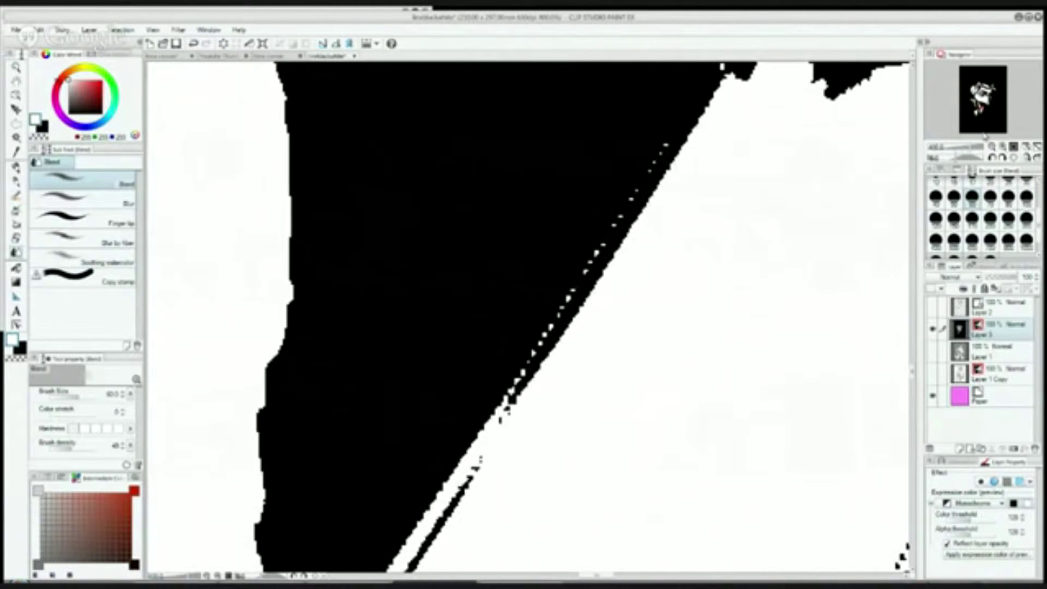
{"action": "left_click", "coordinate": [991, 146]}
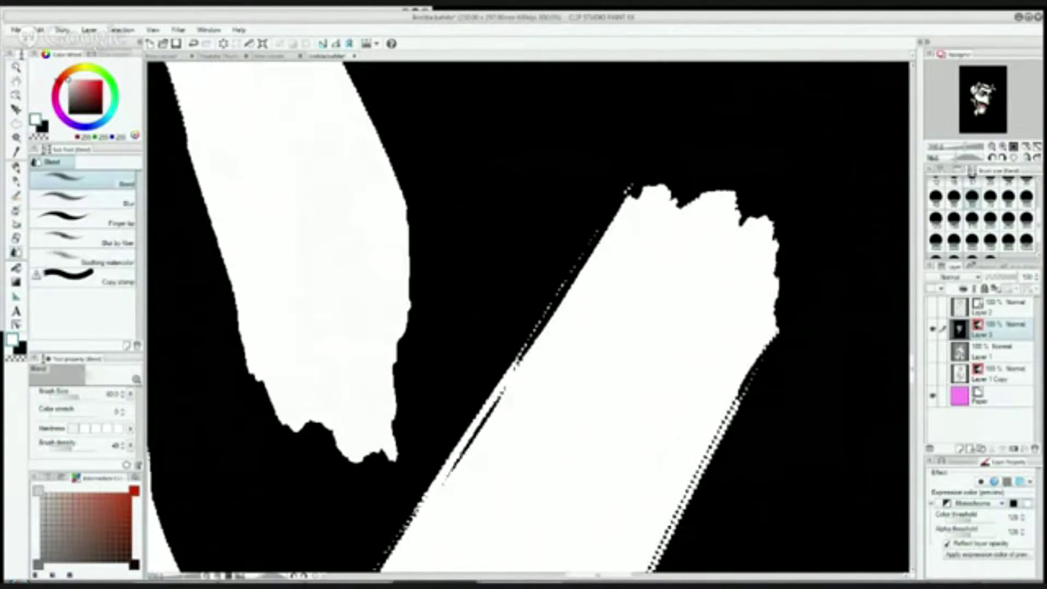
{"action": "left_click", "coordinate": [981, 110]}
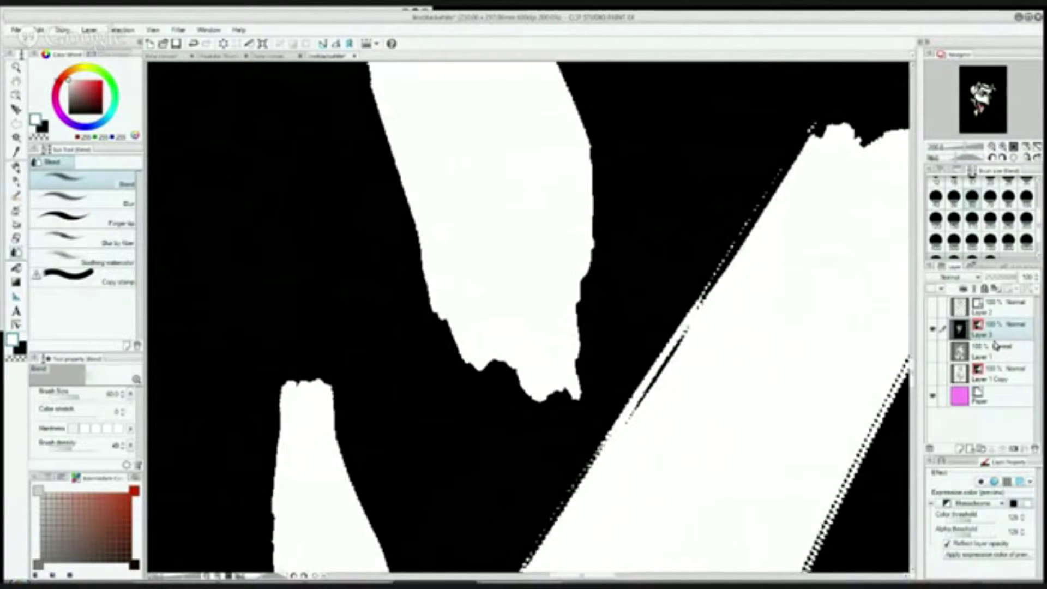
Switch the sketch layer's expression color to Gray and back to Monochrome to compare the stroke edges.
{"action": "left_click", "coordinate": [976, 503]}
{"action": "left_click", "coordinate": [959, 531]}
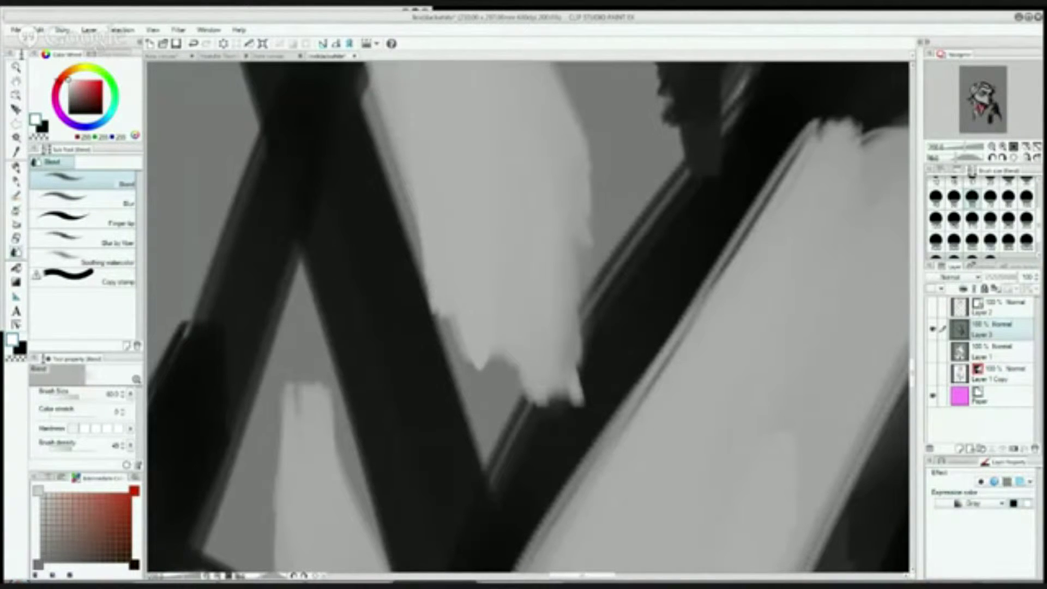
{"action": "left_click", "coordinate": [973, 502]}
{"action": "left_click", "coordinate": [973, 525]}
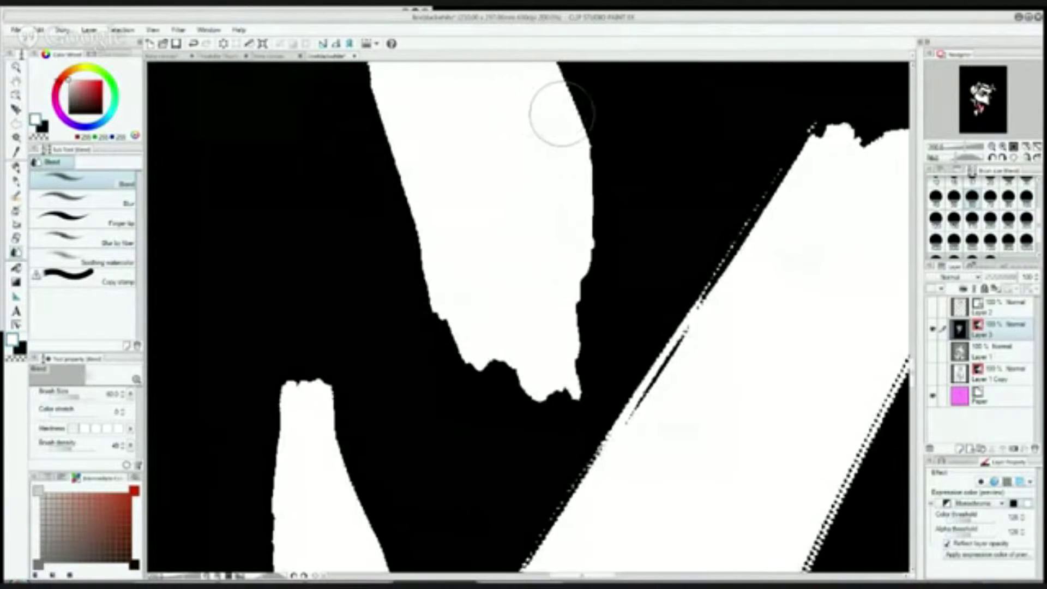
Smudge the edges of the light neck shape with Blend and brighten its forward edge with the Highlight airbrush.
{"action": "mouse_move", "coordinate": [564, 153]}
{"action": "left_mouse_down"}
{"action": "mouse_move", "coordinate": [610, 141]}
{"action": "mouse_move", "coordinate": [565, 206]}
{"action": "mouse_move", "coordinate": [636, 140]}
{"action": "mouse_move", "coordinate": [607, 166]}
{"action": "mouse_move", "coordinate": [572, 234]}
{"action": "mouse_move", "coordinate": [549, 355]}
{"action": "mouse_move", "coordinate": [607, 192]}
{"action": "mouse_move", "coordinate": [616, 207]}
{"action": "mouse_move", "coordinate": [544, 402]}
{"action": "mouse_move", "coordinate": [481, 335]}
{"action": "mouse_move", "coordinate": [381, 318]}
{"action": "left_mouse_up"}
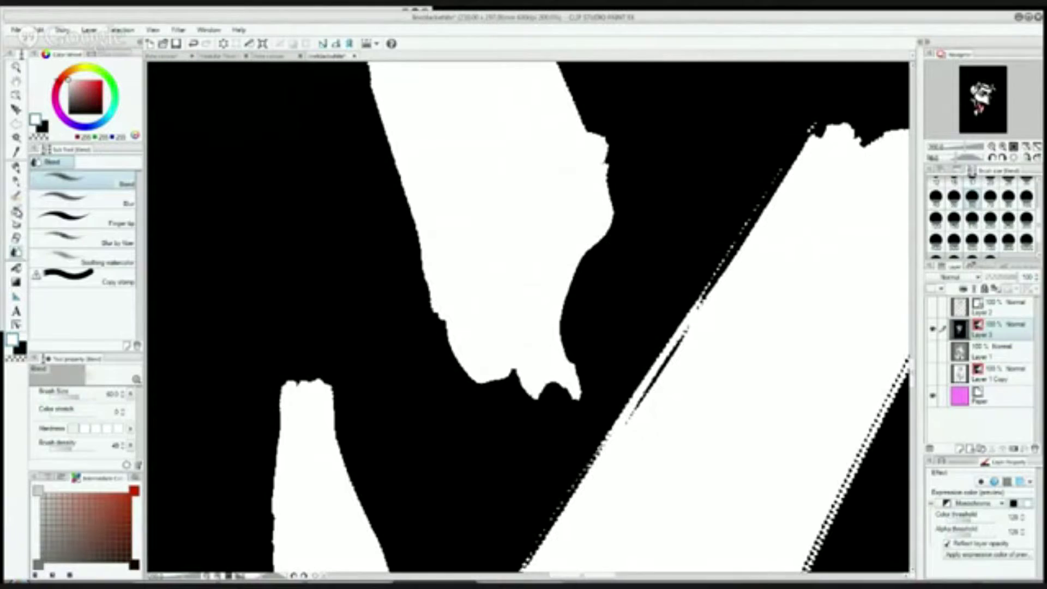
{"action": "left_click", "coordinate": [16, 211]}
{"action": "left_click", "coordinate": [123, 207]}
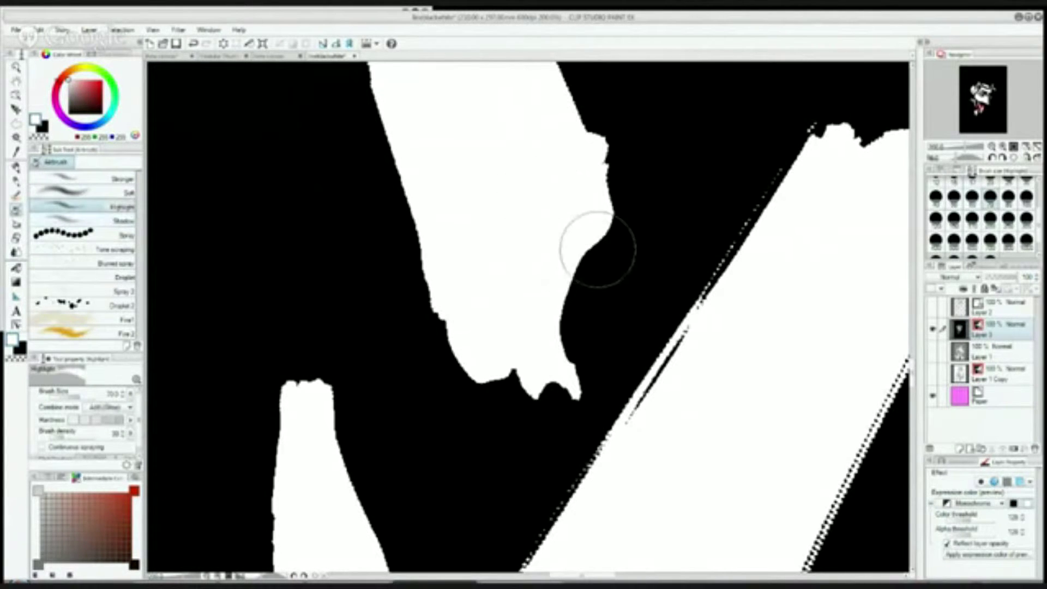
{"action": "left_click_drag", "start_coordinate": [596, 240], "coordinate": [565, 320]}
Spray several Highlight airbrush strokes over the dark neck line and view them with the expression color set to Gray.
{"action": "left_click_drag", "start_coordinate": [390, 145], "coordinate": [490, 403]}
{"action": "left_click_drag", "start_coordinate": [345, 141], "coordinate": [435, 357]}
{"action": "left_click_drag", "start_coordinate": [336, 248], "coordinate": [427, 418]}
{"action": "left_click_drag", "start_coordinate": [333, 308], "coordinate": [393, 404]}
{"action": "mouse_move", "coordinate": [313, 307]}
{"action": "left_mouse_down"}
{"action": "mouse_move", "coordinate": [332, 319]}
{"action": "mouse_move", "coordinate": [319, 258]}
{"action": "mouse_move", "coordinate": [386, 355]}
{"action": "mouse_move", "coordinate": [390, 330]}
{"action": "mouse_move", "coordinate": [463, 348]}
{"action": "mouse_move", "coordinate": [459, 395]}
{"action": "mouse_move", "coordinate": [501, 422]}
{"action": "left_mouse_up"}
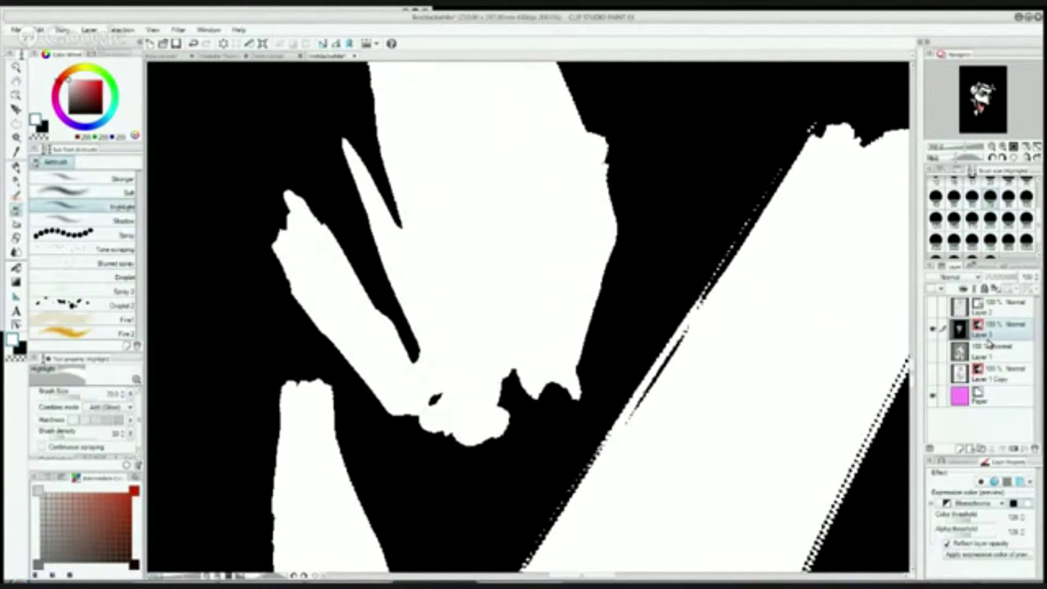
{"action": "left_click", "coordinate": [973, 503]}
{"action": "left_click", "coordinate": [939, 517]}
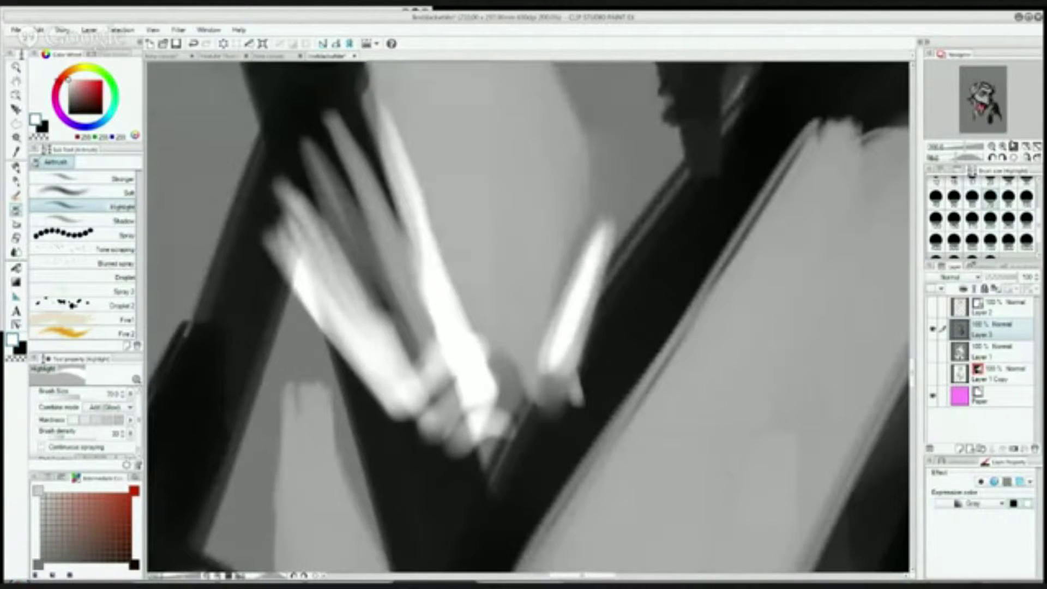
Undo the switch to Gray and the last highlight strokes over the dark neck line.
{"action": "left_click", "coordinate": [992, 147]}
{"action": "left_click", "coordinate": [991, 146]}
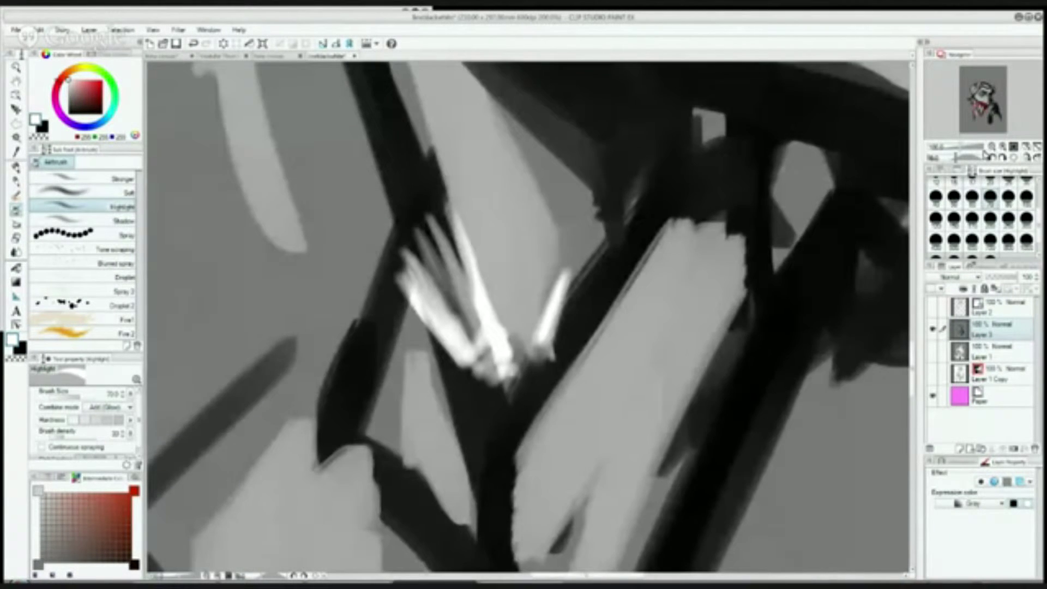
{"action": "left_click", "coordinate": [194, 44]}
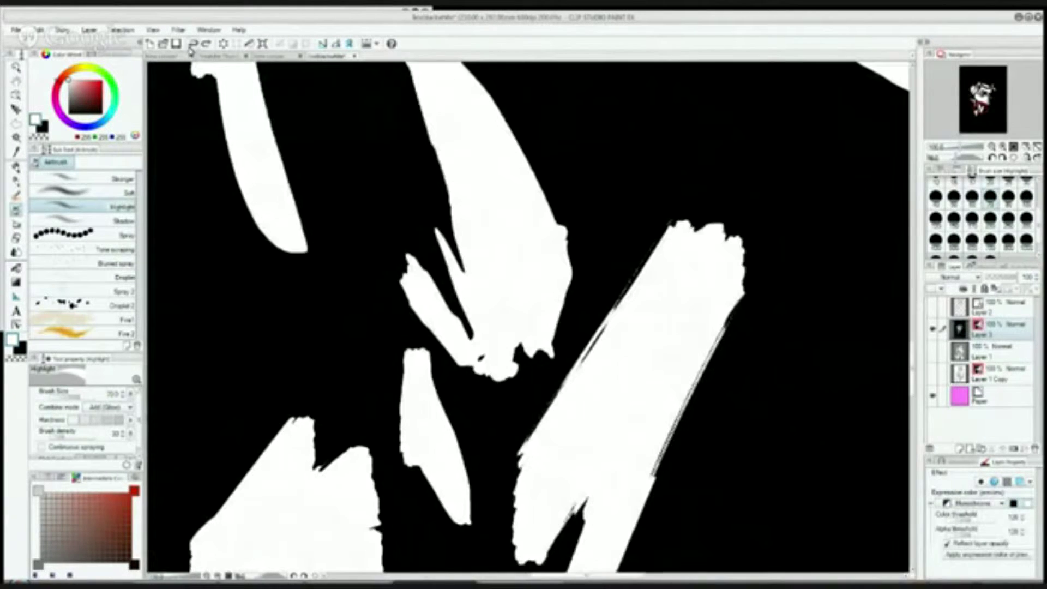
{"action": "left_click", "coordinate": [194, 44]}
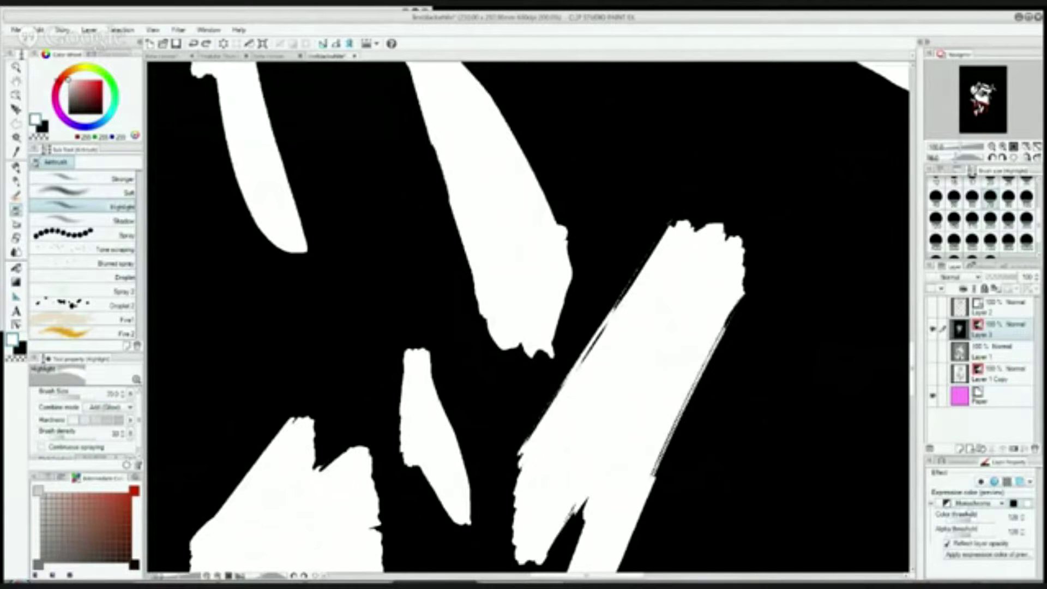
Set the layer's expression color to Gray and brighten the near eye's iris reflections with the Highlight airbrush.
{"action": "left_click", "coordinate": [969, 515]}
{"action": "left_click_drag", "start_coordinate": [978, 104], "coordinate": [982, 95]}
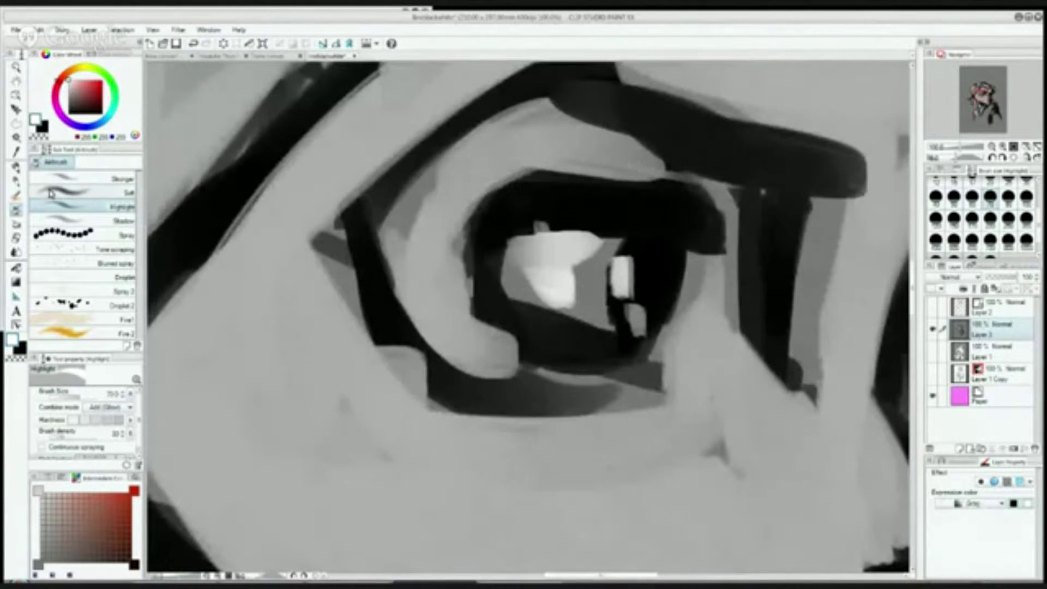
{"action": "mouse_move", "coordinate": [531, 245]}
{"action": "left_mouse_down"}
{"action": "mouse_move", "coordinate": [528, 267]}
{"action": "mouse_move", "coordinate": [555, 297]}
{"action": "left_mouse_up"}
{"action": "mouse_move", "coordinate": [526, 260]}
{"action": "left_mouse_down"}
{"action": "mouse_move", "coordinate": [562, 315]}
{"action": "mouse_move", "coordinate": [584, 318]}
{"action": "left_mouse_up"}
{"action": "mouse_move", "coordinate": [630, 260]}
{"action": "left_mouse_down"}
{"action": "mouse_move", "coordinate": [624, 296]}
{"action": "mouse_move", "coordinate": [637, 327]}
{"action": "left_mouse_up"}
{"action": "mouse_move", "coordinate": [670, 279]}
{"action": "left_mouse_down"}
{"action": "mouse_move", "coordinate": [662, 308]}
{"action": "mouse_move", "coordinate": [639, 321]}
{"action": "left_mouse_up"}
{"action": "left_click", "coordinate": [992, 148]}
{"action": "left_click", "coordinate": [992, 148]}
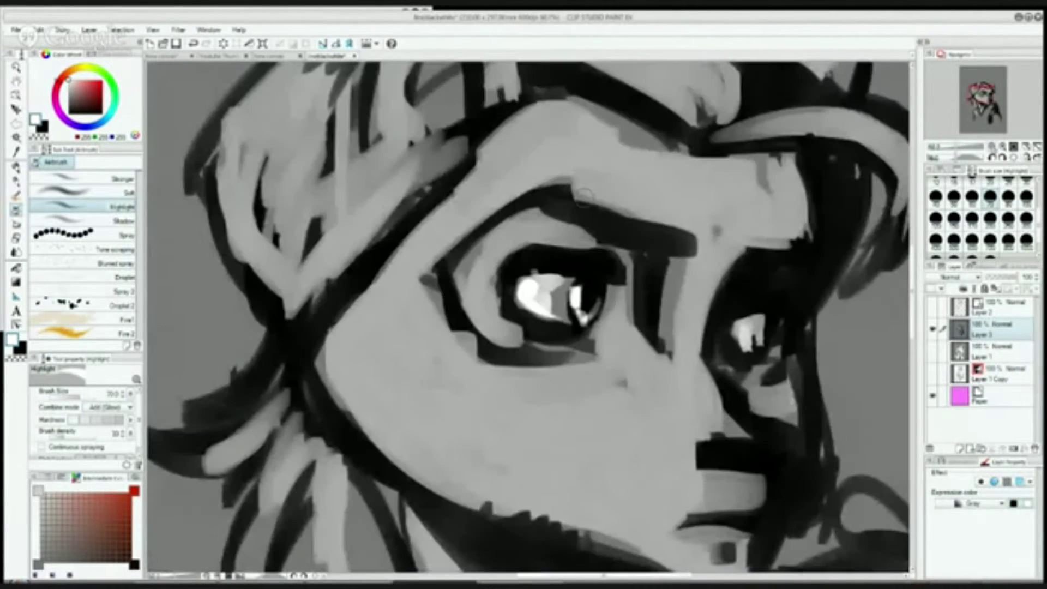
Airbrush bright highlights along the forehead, cheek, nose bridge, jaw and lower hair strands.
{"action": "key", "text": "ctrl+minus"}
{"action": "key", "text": "ctrl+minus"}
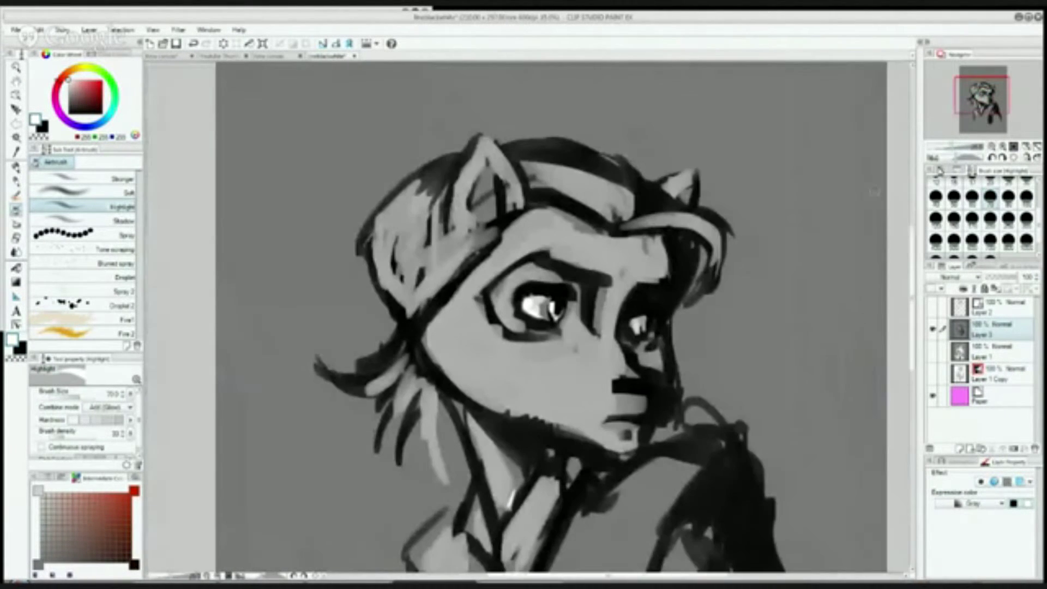
{"action": "mouse_move", "coordinate": [531, 220]}
{"action": "left_mouse_down"}
{"action": "mouse_move", "coordinate": [436, 327]}
{"action": "mouse_move", "coordinate": [493, 395]}
{"action": "left_mouse_up"}
{"action": "left_click_drag", "start_coordinate": [618, 348], "coordinate": [584, 376]}
{"action": "mouse_move", "coordinate": [635, 395]}
{"action": "left_mouse_down"}
{"action": "mouse_move", "coordinate": [576, 421]}
{"action": "mouse_move", "coordinate": [484, 388]}
{"action": "mouse_move", "coordinate": [490, 473]}
{"action": "left_mouse_up"}
{"action": "left_click_drag", "start_coordinate": [433, 390], "coordinate": [436, 446]}
Airbrush highlights onto the back of the hair, both ears and the top of the head.
{"action": "left_click_drag", "start_coordinate": [417, 189], "coordinate": [397, 291]}
{"action": "left_click_drag", "start_coordinate": [428, 218], "coordinate": [408, 300]}
{"action": "left_click_drag", "start_coordinate": [445, 254], "coordinate": [428, 273]}
{"action": "left_click_drag", "start_coordinate": [484, 139], "coordinate": [458, 207]}
{"action": "left_click_drag", "start_coordinate": [689, 177], "coordinate": [672, 193]}
{"action": "left_click_drag", "start_coordinate": [520, 164], "coordinate": [597, 177]}
Using the Oil paint flat brush in black, darken the near ear's interior and the hair around the far ear and fringe.
{"action": "left_click", "coordinate": [16, 196]}
{"action": "left_click", "coordinate": [76, 217]}
{"action": "left_click", "coordinate": [79, 206]}
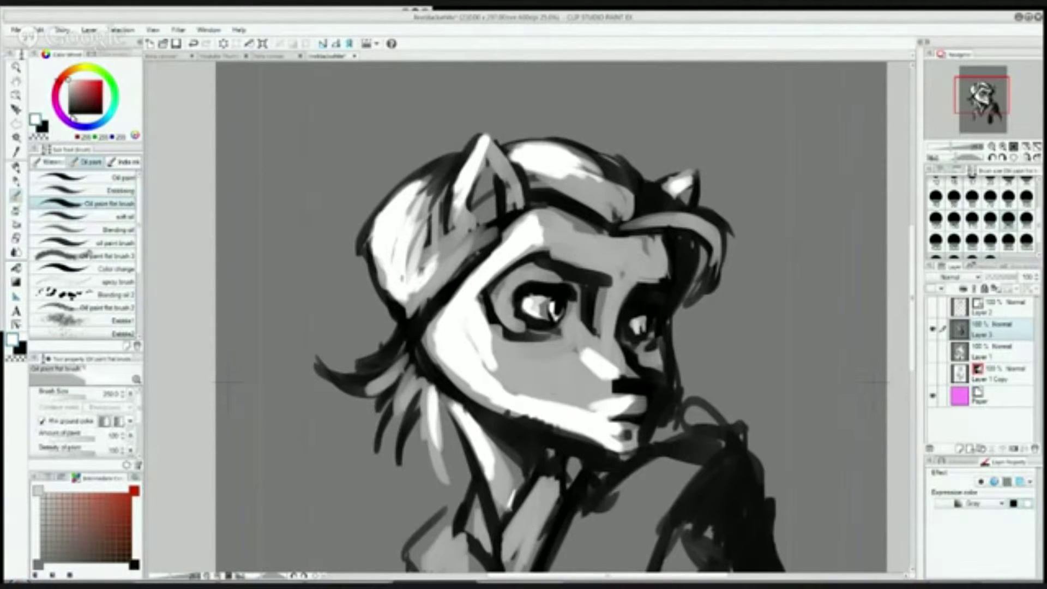
{"action": "left_click", "coordinate": [43, 128]}
{"action": "mouse_move", "coordinate": [497, 143]}
{"action": "left_mouse_down"}
{"action": "mouse_move", "coordinate": [524, 173]}
{"action": "mouse_move", "coordinate": [491, 191]}
{"action": "mouse_move", "coordinate": [479, 164]}
{"action": "mouse_move", "coordinate": [472, 218]}
{"action": "mouse_move", "coordinate": [448, 240]}
{"action": "mouse_move", "coordinate": [468, 248]}
{"action": "mouse_move", "coordinate": [480, 210]}
{"action": "mouse_move", "coordinate": [501, 199]}
{"action": "left_mouse_up"}
{"action": "mouse_move", "coordinate": [646, 175]}
{"action": "left_mouse_down"}
{"action": "mouse_move", "coordinate": [684, 191]}
{"action": "mouse_move", "coordinate": [577, 152]}
{"action": "mouse_move", "coordinate": [628, 169]}
{"action": "mouse_move", "coordinate": [637, 150]}
{"action": "mouse_move", "coordinate": [675, 272]}
{"action": "mouse_move", "coordinate": [681, 245]}
{"action": "mouse_move", "coordinate": [698, 247]}
{"action": "mouse_move", "coordinate": [708, 295]}
{"action": "mouse_move", "coordinate": [720, 240]}
{"action": "left_mouse_up"}
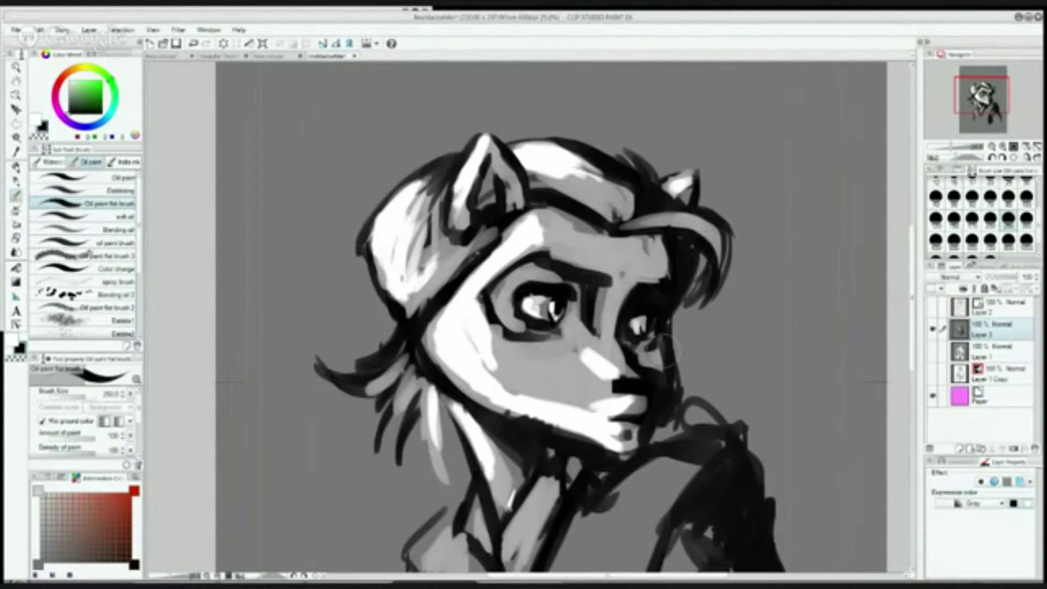
Darken the gaps between the lower hair strands and set the layer's expression color to Monochrome.
{"action": "mouse_move", "coordinate": [442, 384]}
{"action": "left_mouse_down"}
{"action": "mouse_move", "coordinate": [450, 469]}
{"action": "mouse_move", "coordinate": [404, 395]}
{"action": "mouse_move", "coordinate": [409, 469]}
{"action": "left_mouse_up"}
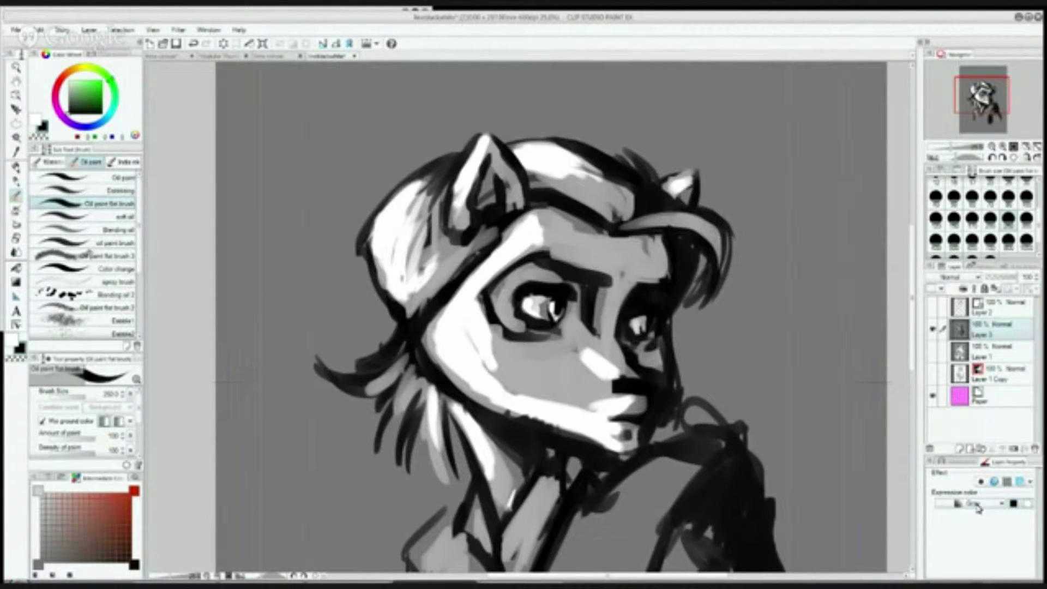
{"action": "left_click", "coordinate": [973, 503]}
{"action": "left_click", "coordinate": [975, 524]}
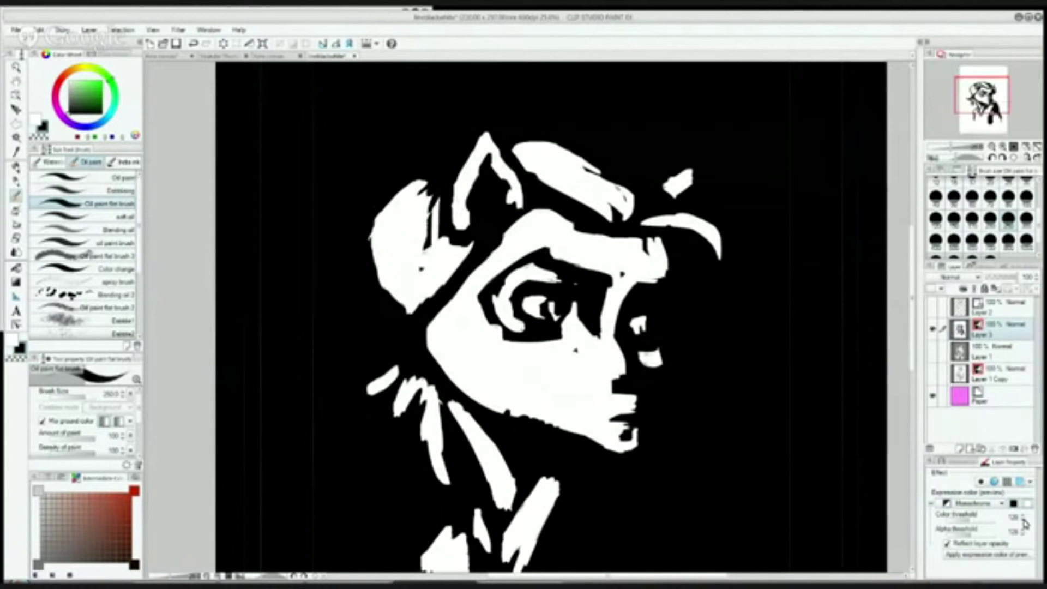
Lower the color threshold to 119 to compare the line art, and raise it until the background turns black.
{"action": "left_click", "coordinate": [1023, 519]}
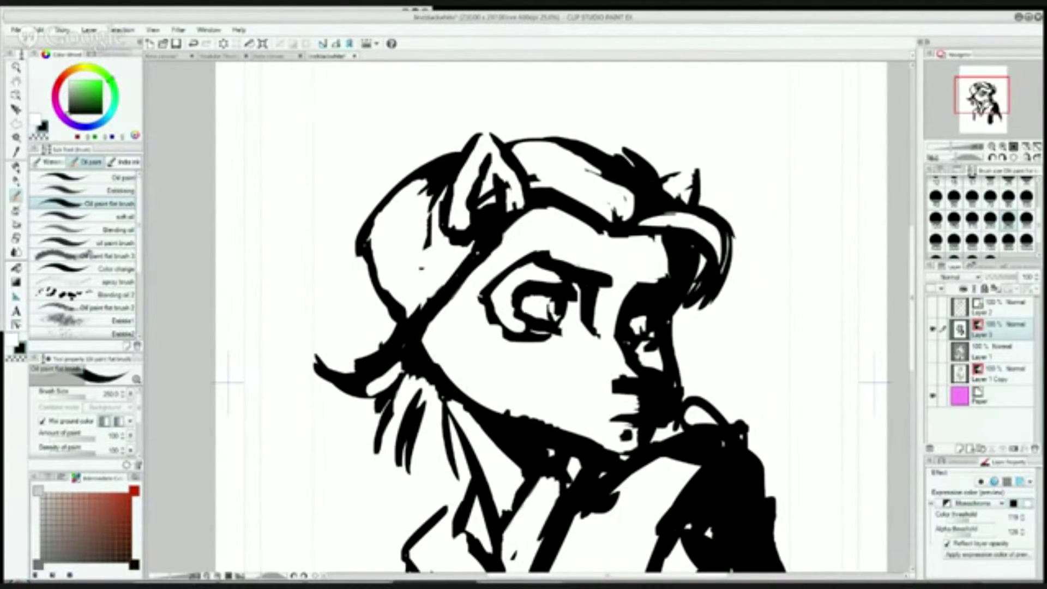
{"action": "left_click_drag", "start_coordinate": [980, 97], "coordinate": [980, 111]}
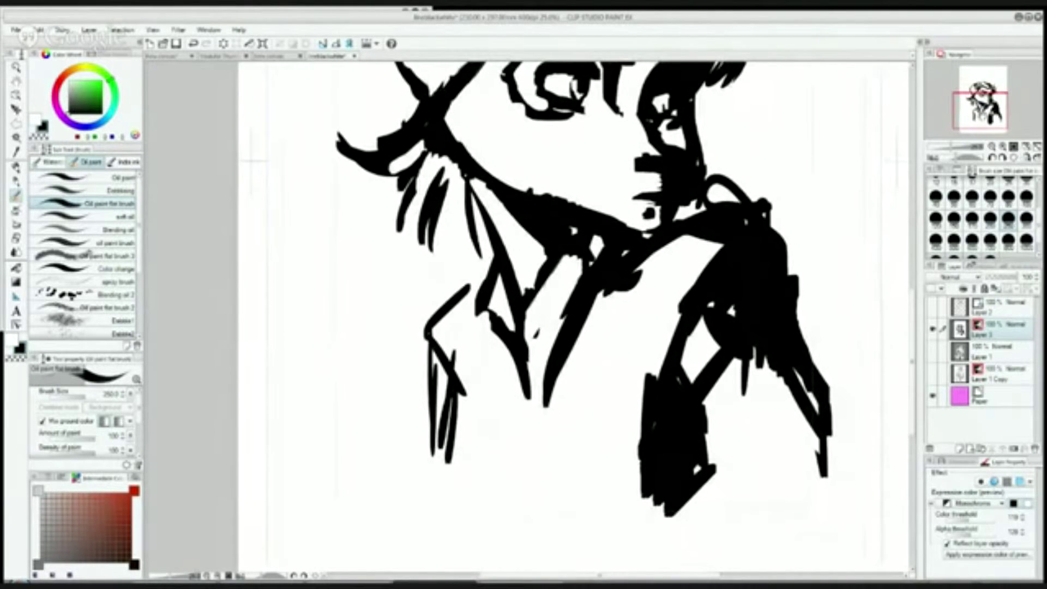
{"action": "scroll", "coordinate": [575, 316], "scroll_direction": "up", "scroll_amount": 4}
{"action": "scroll", "coordinate": [562, 317], "scroll_direction": "down", "scroll_amount": 1}
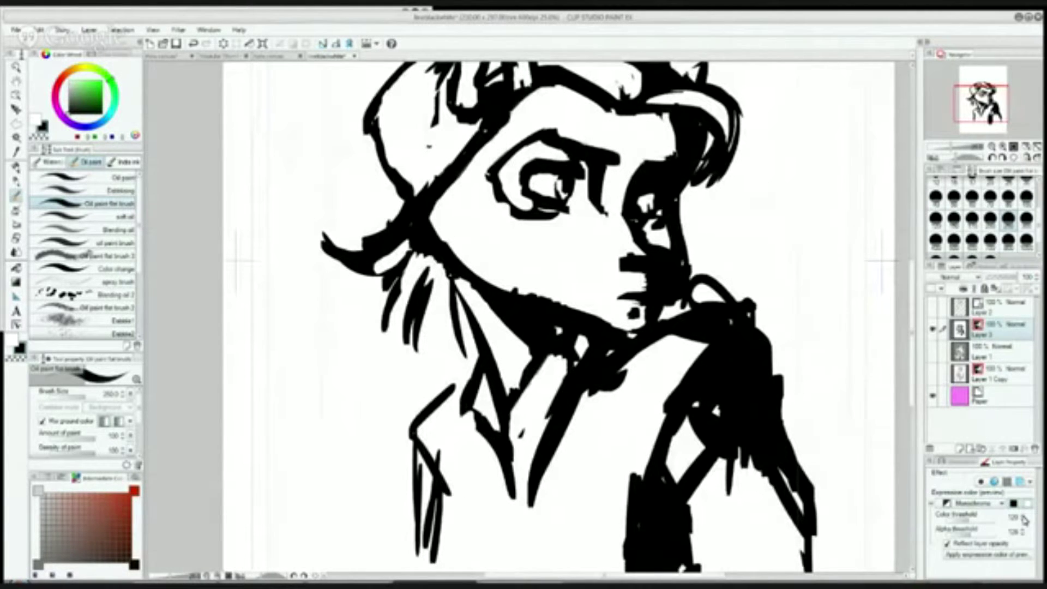
{"action": "left_click", "coordinate": [1024, 518]}
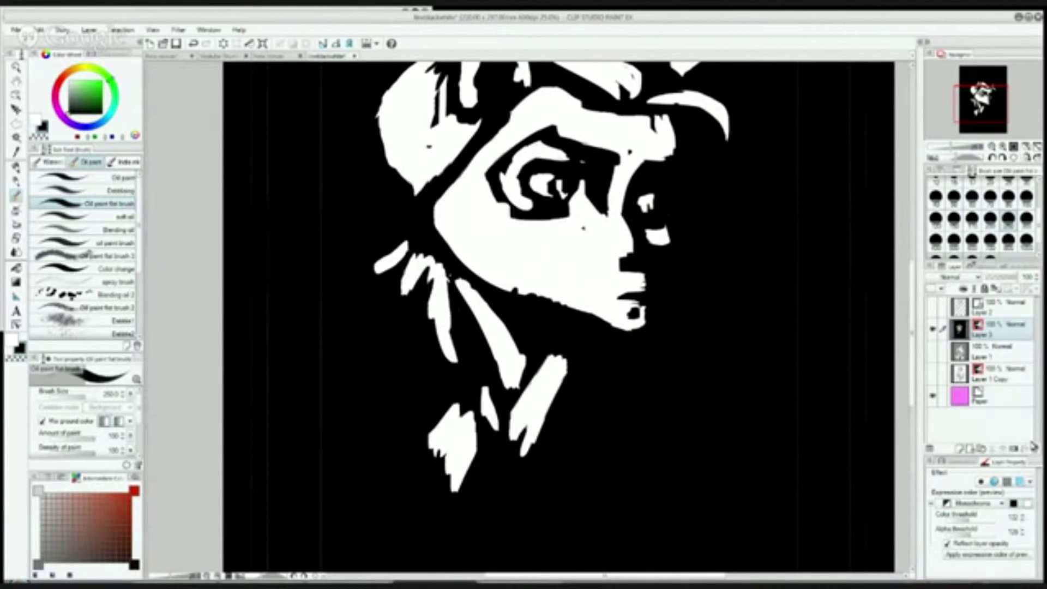
{"action": "left_click_drag", "start_coordinate": [965, 102], "coordinate": [965, 96]}
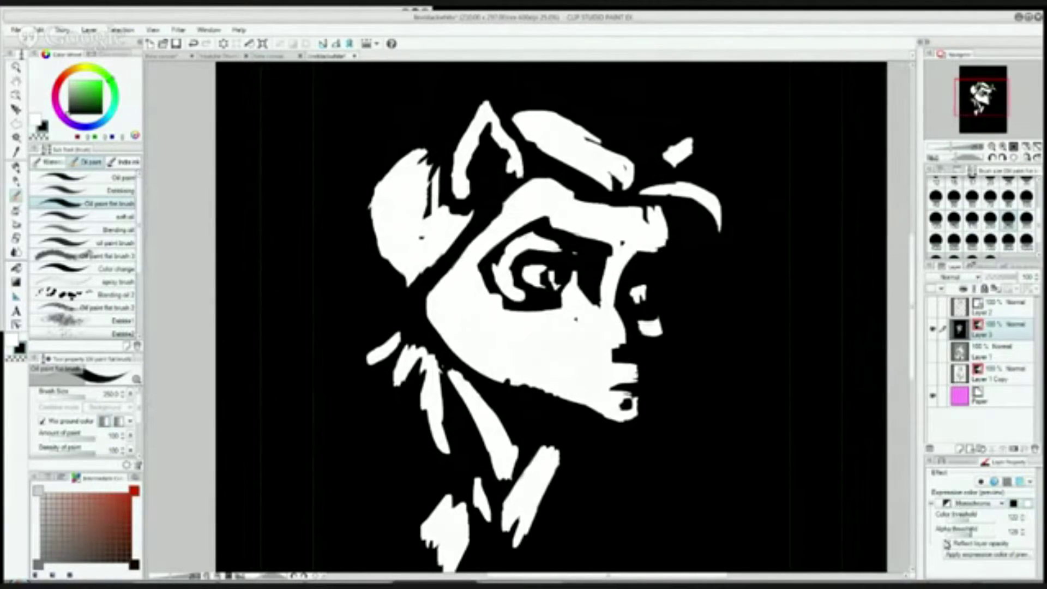
Set the layer's expression color to Gray and paint white over the near cheek, under-eye area and nose bridge.
{"action": "left_click", "coordinate": [974, 522]}
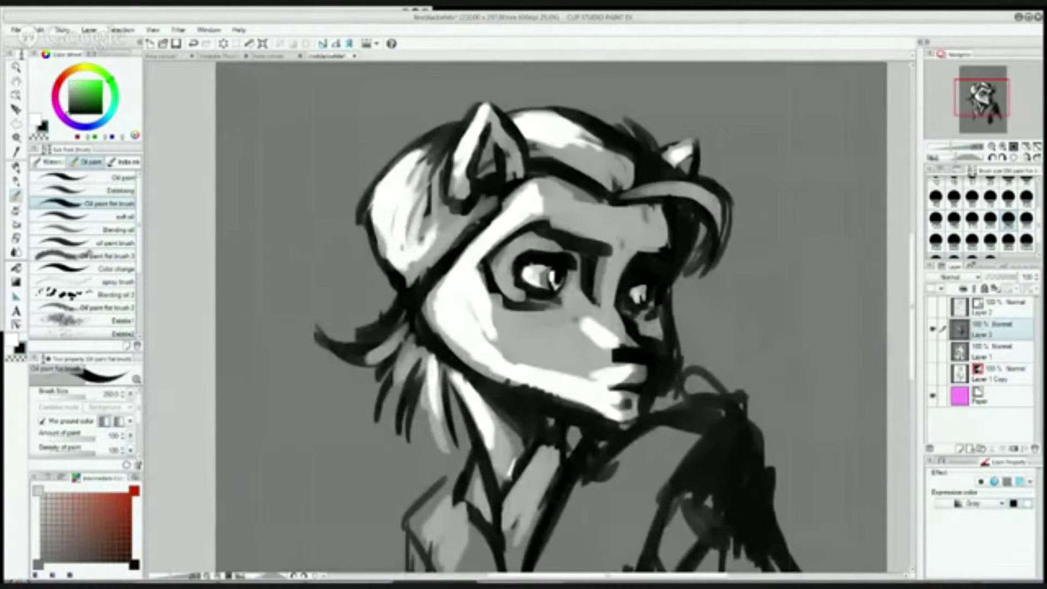
{"action": "left_click_drag", "start_coordinate": [84, 95], "coordinate": [30, 66]}
{"action": "left_click_drag", "start_coordinate": [534, 349], "coordinate": [494, 340]}
{"action": "mouse_move", "coordinate": [468, 292]}
{"action": "left_mouse_down"}
{"action": "mouse_move", "coordinate": [491, 311]}
{"action": "mouse_move", "coordinate": [572, 310]}
{"action": "mouse_move", "coordinate": [498, 316]}
{"action": "mouse_move", "coordinate": [553, 334]}
{"action": "mouse_move", "coordinate": [555, 347]}
{"action": "mouse_move", "coordinate": [464, 323]}
{"action": "mouse_move", "coordinate": [557, 347]}
{"action": "mouse_move", "coordinate": [473, 313]}
{"action": "left_mouse_up"}
{"action": "mouse_move", "coordinate": [602, 272]}
{"action": "left_mouse_down"}
{"action": "mouse_move", "coordinate": [605, 328]}
{"action": "mouse_move", "coordinate": [590, 257]}
{"action": "left_mouse_up"}
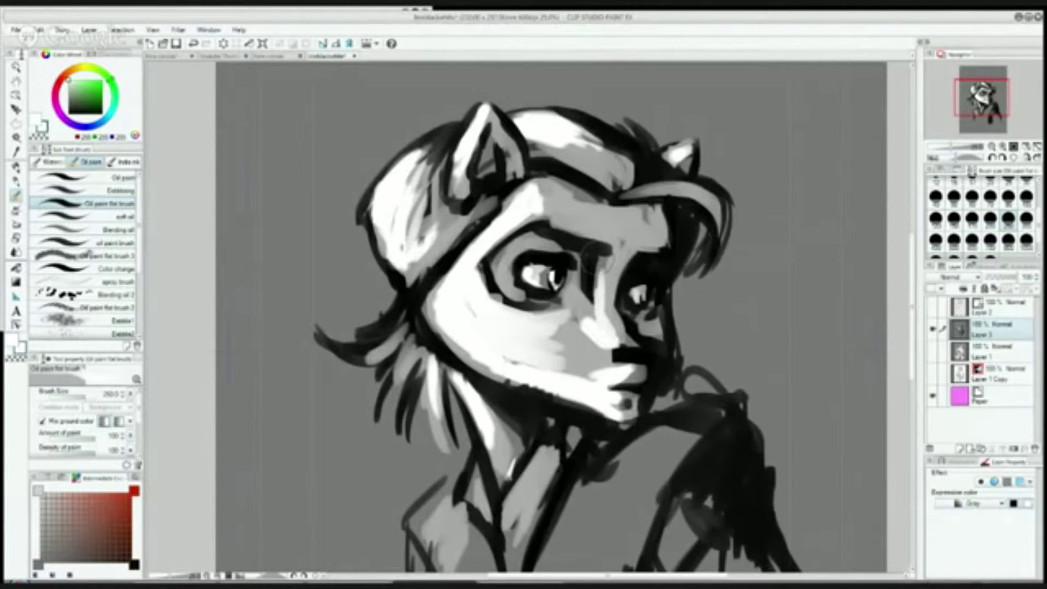
Paint light strokes over the top of the hair, its back section and the lower hair strands.
{"action": "mouse_move", "coordinate": [527, 206]}
{"action": "left_mouse_down"}
{"action": "mouse_move", "coordinate": [567, 202]}
{"action": "mouse_move", "coordinate": [537, 194]}
{"action": "mouse_move", "coordinate": [629, 233]}
{"action": "mouse_move", "coordinate": [551, 196]}
{"action": "mouse_move", "coordinate": [531, 218]}
{"action": "mouse_move", "coordinate": [649, 185]}
{"action": "mouse_move", "coordinate": [703, 185]}
{"action": "mouse_move", "coordinate": [692, 206]}
{"action": "mouse_move", "coordinate": [616, 218]}
{"action": "mouse_move", "coordinate": [583, 161]}
{"action": "mouse_move", "coordinate": [523, 131]}
{"action": "mouse_move", "coordinate": [610, 150]}
{"action": "mouse_move", "coordinate": [567, 118]}
{"action": "mouse_move", "coordinate": [643, 174]}
{"action": "mouse_move", "coordinate": [599, 174]}
{"action": "left_mouse_up"}
{"action": "mouse_move", "coordinate": [464, 267]}
{"action": "left_mouse_down"}
{"action": "mouse_move", "coordinate": [414, 234]}
{"action": "mouse_move", "coordinate": [431, 257]}
{"action": "mouse_move", "coordinate": [414, 283]}
{"action": "mouse_move", "coordinate": [396, 219]}
{"action": "mouse_move", "coordinate": [404, 256]}
{"action": "mouse_move", "coordinate": [395, 223]}
{"action": "mouse_move", "coordinate": [400, 248]}
{"action": "mouse_move", "coordinate": [385, 227]}
{"action": "mouse_move", "coordinate": [441, 136]}
{"action": "mouse_move", "coordinate": [327, 329]}
{"action": "left_mouse_up"}
{"action": "left_click_drag", "start_coordinate": [406, 330], "coordinate": [360, 392]}
{"action": "left_click_drag", "start_coordinate": [417, 355], "coordinate": [406, 439]}
{"action": "left_click_drag", "start_coordinate": [417, 373], "coordinate": [451, 452]}
{"action": "left_click_drag", "start_coordinate": [428, 373], "coordinate": [455, 450]}
{"action": "mouse_move", "coordinate": [410, 343]}
{"action": "left_mouse_down"}
{"action": "mouse_move", "coordinate": [406, 401]}
{"action": "mouse_move", "coordinate": [441, 409]}
{"action": "left_mouse_up"}
{"action": "left_click", "coordinate": [428, 338], "text": "alt"}
{"action": "left_click_drag", "start_coordinate": [436, 365], "coordinate": [463, 447]}
Lighten the jaw, the cheek beside the nose and mouth, the forehead and the near upper eyelid.
{"action": "left_click_drag", "start_coordinate": [480, 379], "coordinate": [564, 403]}
{"action": "left_click", "coordinate": [610, 376], "text": "alt"}
{"action": "mouse_move", "coordinate": [616, 352]}
{"action": "left_mouse_down"}
{"action": "mouse_move", "coordinate": [571, 379]}
{"action": "mouse_move", "coordinate": [578, 349]}
{"action": "left_mouse_up"}
{"action": "left_click_drag", "start_coordinate": [578, 349], "coordinate": [567, 333]}
{"action": "left_click_drag", "start_coordinate": [610, 366], "coordinate": [518, 365]}
{"action": "mouse_move", "coordinate": [431, 305]}
{"action": "left_mouse_down"}
{"action": "mouse_move", "coordinate": [444, 315]}
{"action": "mouse_move", "coordinate": [434, 295]}
{"action": "mouse_move", "coordinate": [450, 273]}
{"action": "left_mouse_up"}
{"action": "mouse_move", "coordinate": [528, 211]}
{"action": "left_mouse_down"}
{"action": "mouse_move", "coordinate": [485, 240]}
{"action": "mouse_move", "coordinate": [491, 232]}
{"action": "left_mouse_up"}
{"action": "mouse_move", "coordinate": [510, 221]}
{"action": "left_mouse_down"}
{"action": "mouse_move", "coordinate": [635, 232]}
{"action": "mouse_move", "coordinate": [601, 284]}
{"action": "left_mouse_up"}
{"action": "mouse_move", "coordinate": [507, 256]}
{"action": "left_mouse_down"}
{"action": "mouse_move", "coordinate": [567, 245]}
{"action": "mouse_move", "coordinate": [518, 250]}
{"action": "left_mouse_up"}
{"action": "mouse_move", "coordinate": [510, 254]}
{"action": "left_mouse_down"}
{"action": "mouse_move", "coordinate": [498, 284]}
{"action": "mouse_move", "coordinate": [523, 297]}
{"action": "left_mouse_up"}
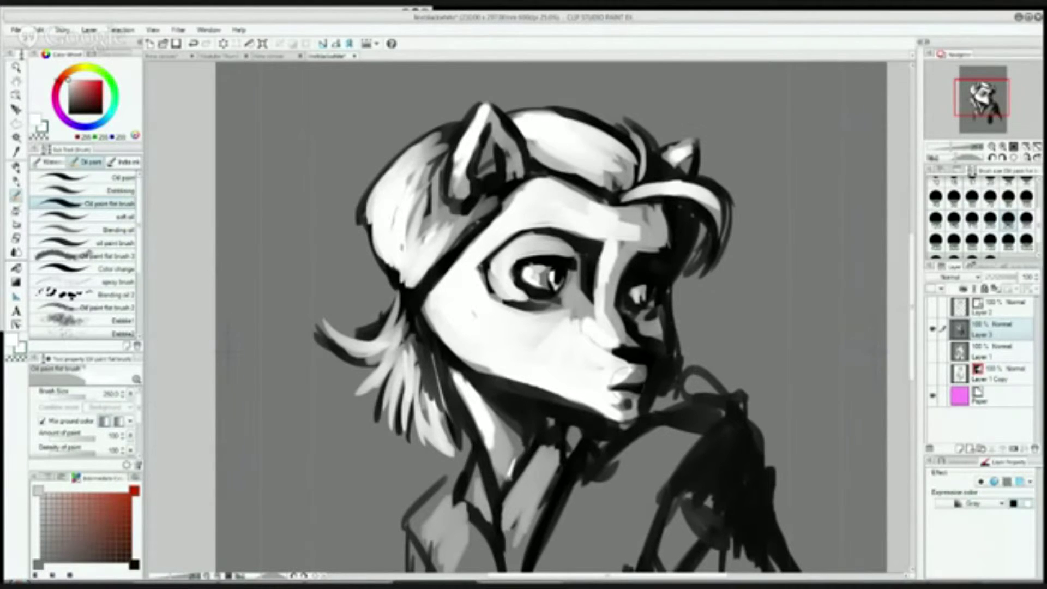
Paint white highlights on the neck, collar, shoulder, arm and hand, and brighten the far side of the face.
{"action": "left_click_drag", "start_coordinate": [609, 422], "coordinate": [639, 294]}
{"action": "mouse_move", "coordinate": [488, 248]}
{"action": "left_mouse_down"}
{"action": "mouse_move", "coordinate": [526, 365]}
{"action": "mouse_move", "coordinate": [526, 442]}
{"action": "left_mouse_up"}
{"action": "mouse_move", "coordinate": [572, 330]}
{"action": "left_mouse_down"}
{"action": "mouse_move", "coordinate": [544, 382]}
{"action": "mouse_move", "coordinate": [531, 464]}
{"action": "left_mouse_up"}
{"action": "mouse_move", "coordinate": [480, 360]}
{"action": "left_mouse_down"}
{"action": "mouse_move", "coordinate": [450, 417]}
{"action": "mouse_move", "coordinate": [469, 483]}
{"action": "left_mouse_up"}
{"action": "left_click_drag", "start_coordinate": [709, 355], "coordinate": [738, 551]}
{"action": "left_click_drag", "start_coordinate": [780, 256], "coordinate": [793, 373]}
{"action": "left_click_drag", "start_coordinate": [679, 276], "coordinate": [791, 252]}
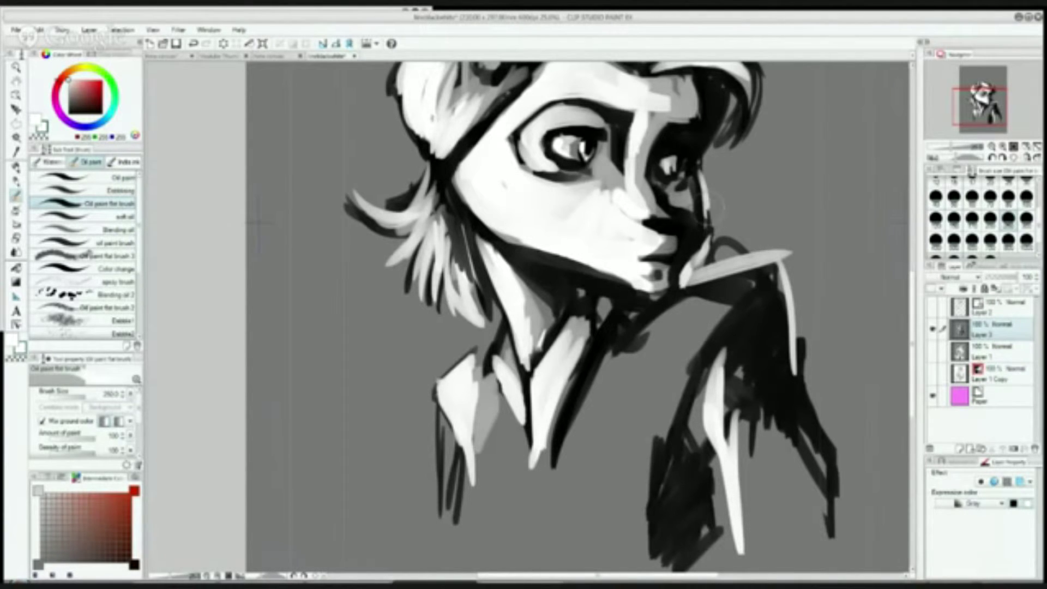
{"action": "mouse_move", "coordinate": [721, 101]}
{"action": "left_mouse_down"}
{"action": "mouse_move", "coordinate": [703, 159]}
{"action": "mouse_move", "coordinate": [679, 137]}
{"action": "left_mouse_up"}
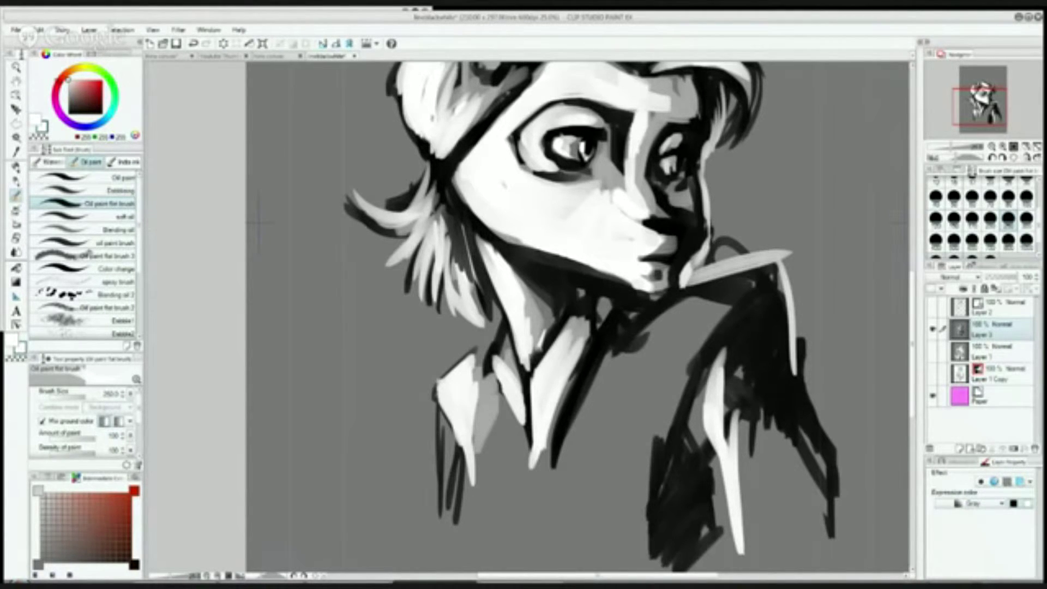
Set the layer's expression color to Monochrome and clean up the near eye's outline in black with a size 70 brush.
{"action": "left_click", "coordinate": [973, 503]}
{"action": "left_click", "coordinate": [970, 526]}
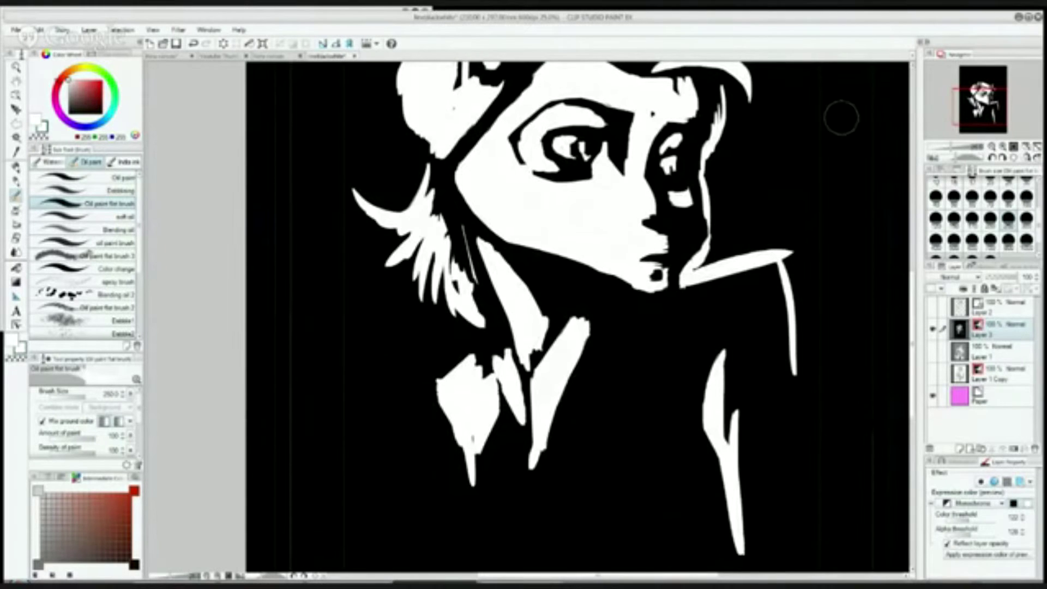
{"action": "left_click_drag", "start_coordinate": [763, 218], "coordinate": [755, 317]}
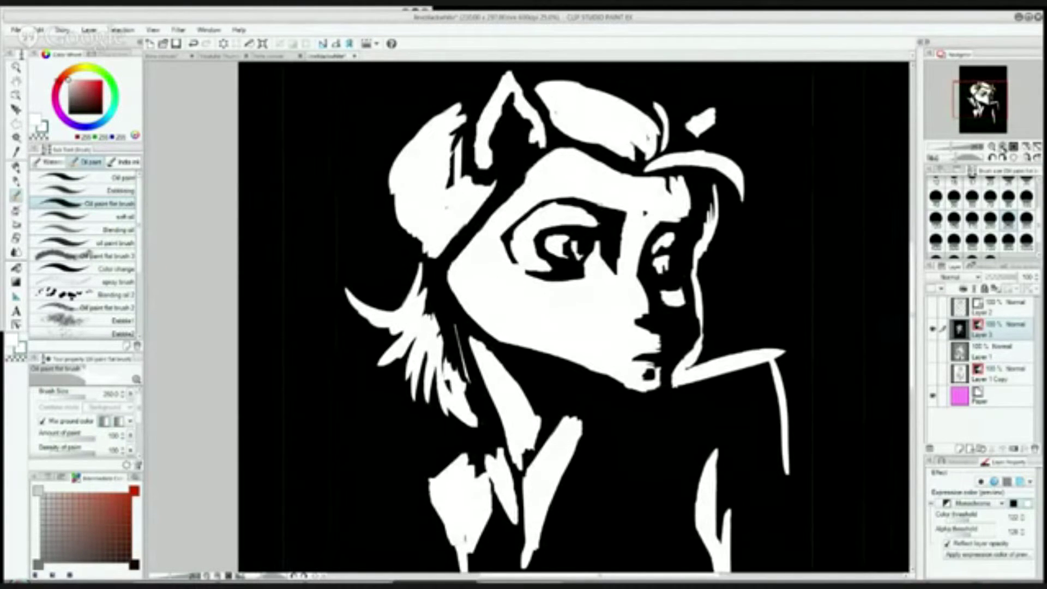
{"action": "left_click", "coordinate": [1003, 148]}
{"action": "left_click", "coordinate": [1003, 147]}
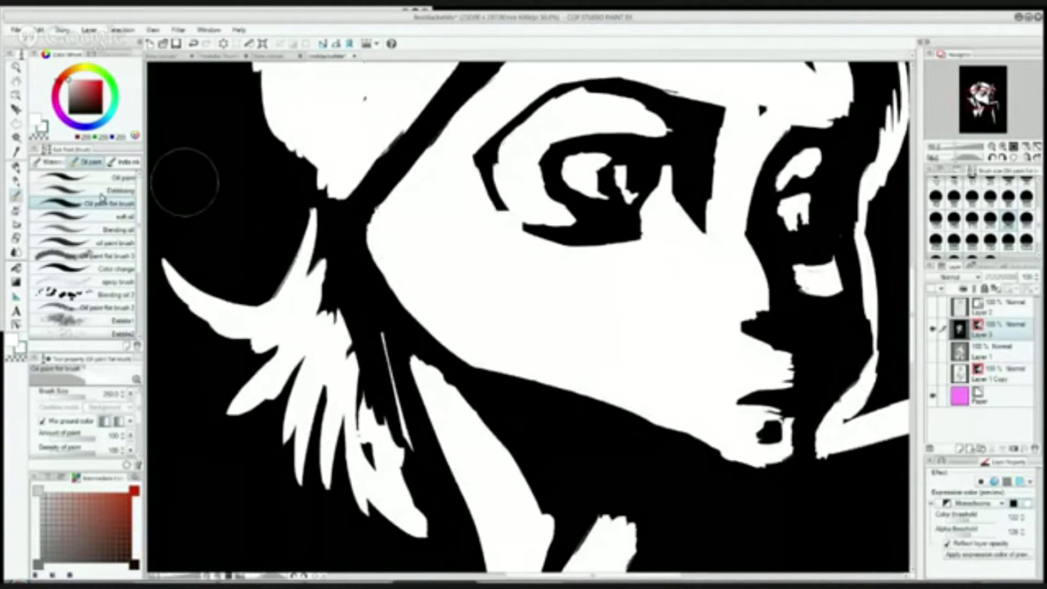
{"action": "left_click", "coordinate": [988, 200]}
{"action": "key", "text": "x"}
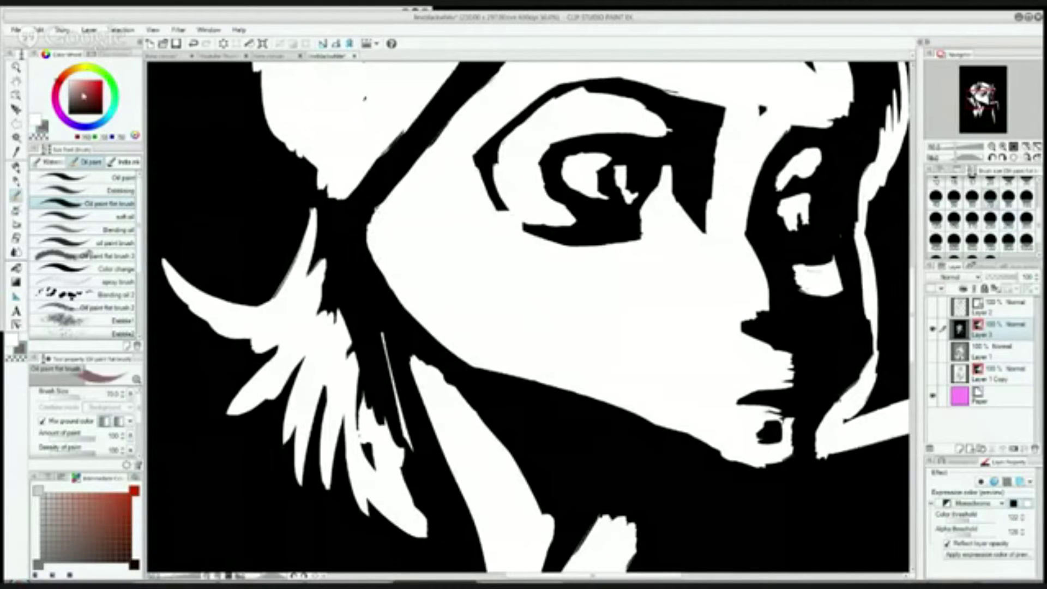
{"action": "mouse_move", "coordinate": [530, 225]}
{"action": "left_mouse_down"}
{"action": "mouse_move", "coordinate": [485, 193]}
{"action": "mouse_move", "coordinate": [538, 221]}
{"action": "mouse_move", "coordinate": [495, 189]}
{"action": "mouse_move", "coordinate": [488, 162]}
{"action": "mouse_move", "coordinate": [515, 208]}
{"action": "mouse_move", "coordinate": [582, 220]}
{"action": "left_mouse_up"}
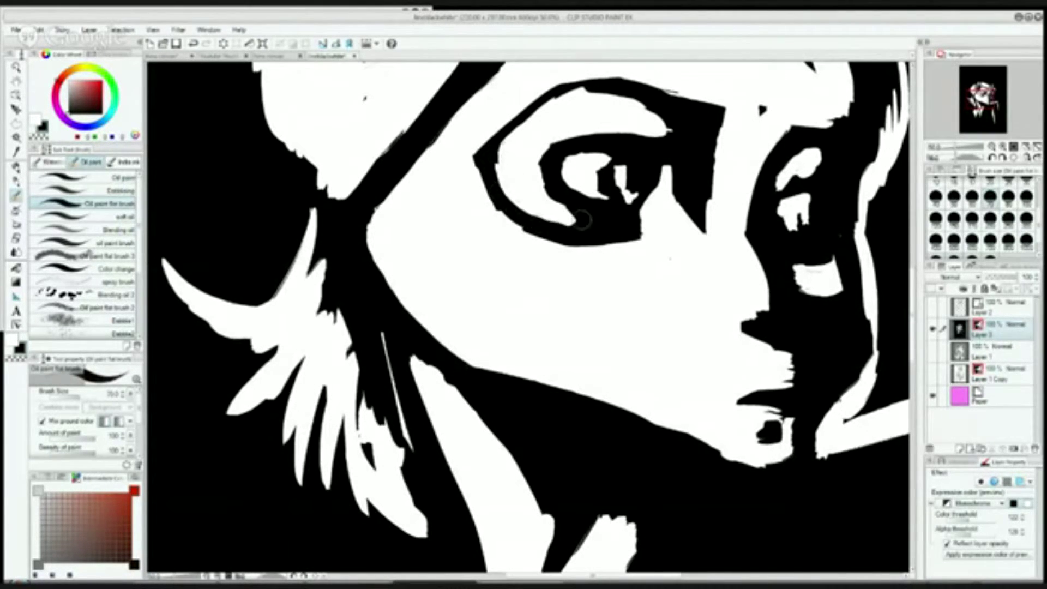
{"action": "left_click_drag", "start_coordinate": [488, 205], "coordinate": [543, 228]}
{"action": "mouse_move", "coordinate": [492, 157]}
{"action": "left_mouse_down"}
{"action": "mouse_move", "coordinate": [590, 81]}
{"action": "mouse_move", "coordinate": [532, 117]}
{"action": "mouse_move", "coordinate": [527, 109]}
{"action": "mouse_move", "coordinate": [603, 90]}
{"action": "left_mouse_up"}
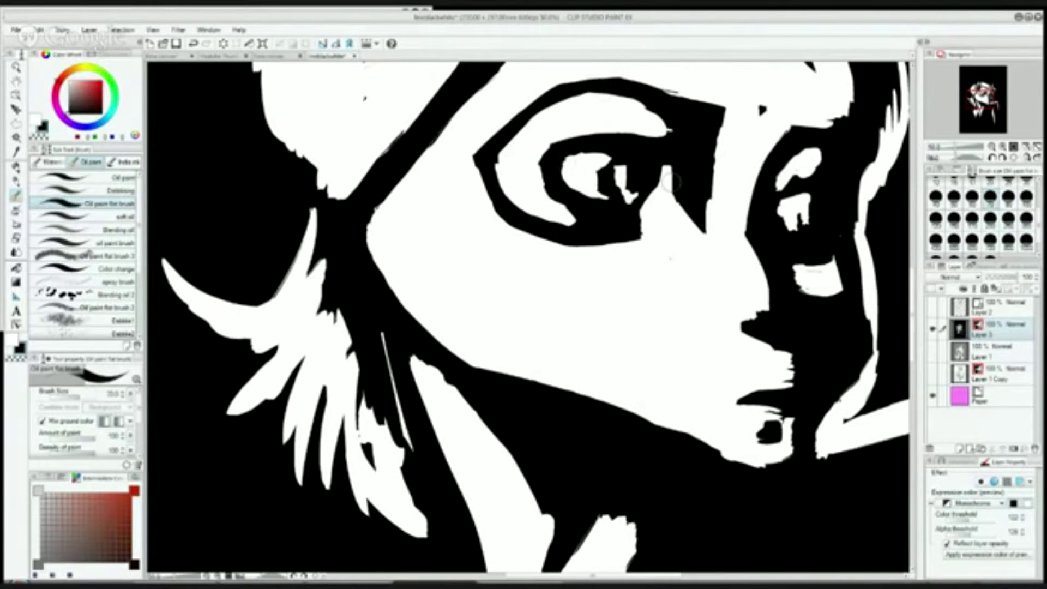
Refine the near iris's reflection and touch up the edges of the lips.
{"action": "left_click_drag", "start_coordinate": [619, 203], "coordinate": [624, 194]}
{"action": "mouse_move", "coordinate": [613, 146]}
{"action": "left_mouse_down"}
{"action": "mouse_move", "coordinate": [624, 167]}
{"action": "mouse_move", "coordinate": [606, 177]}
{"action": "mouse_move", "coordinate": [608, 195]}
{"action": "left_mouse_up"}
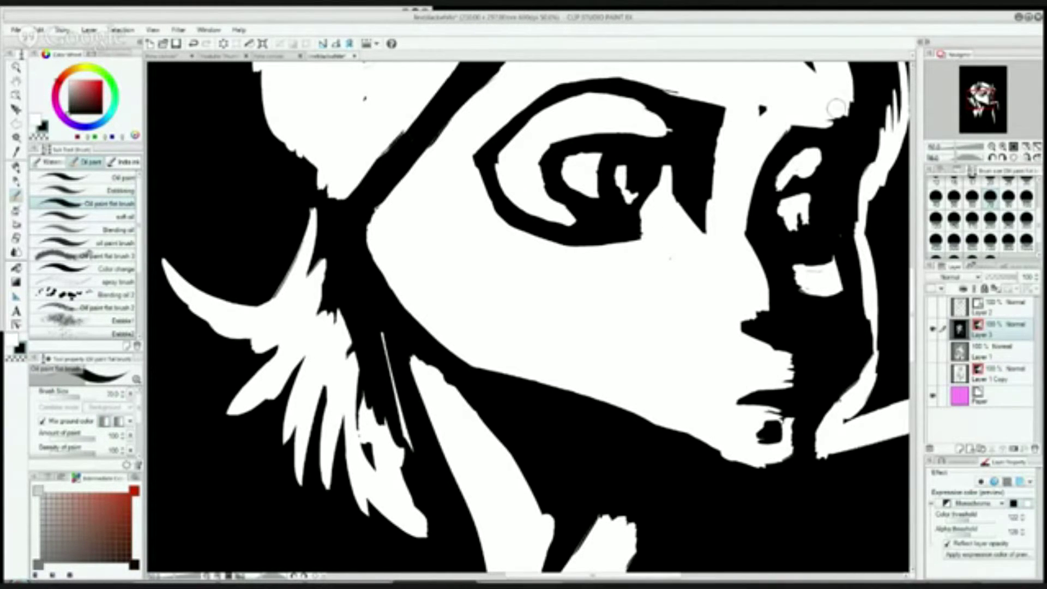
{"action": "left_click_drag", "start_coordinate": [670, 258], "coordinate": [474, 471]}
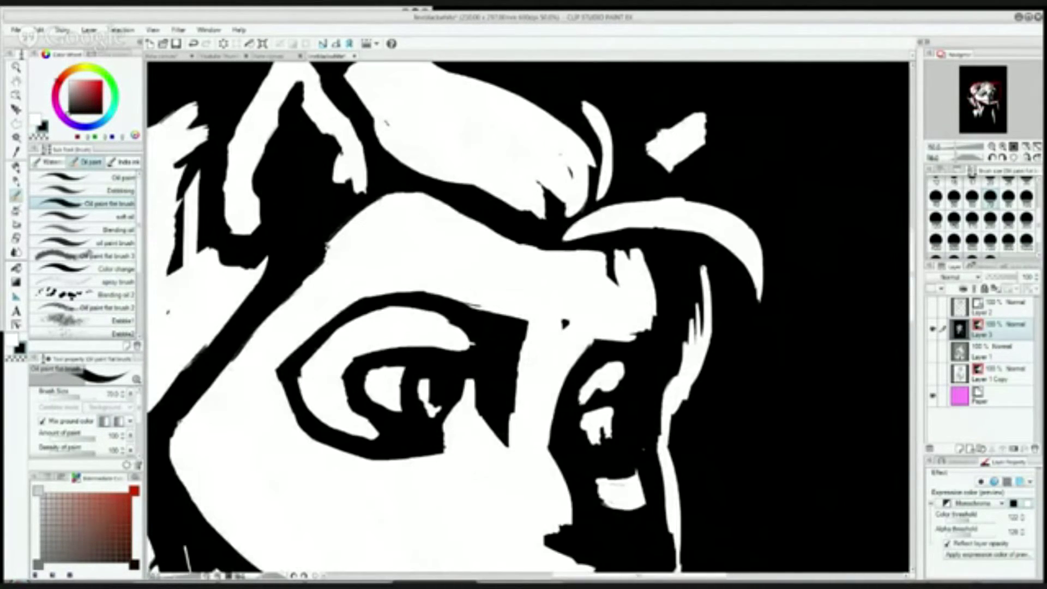
{"action": "scroll", "coordinate": [528, 318], "scroll_direction": "down", "scroll_amount": 8}
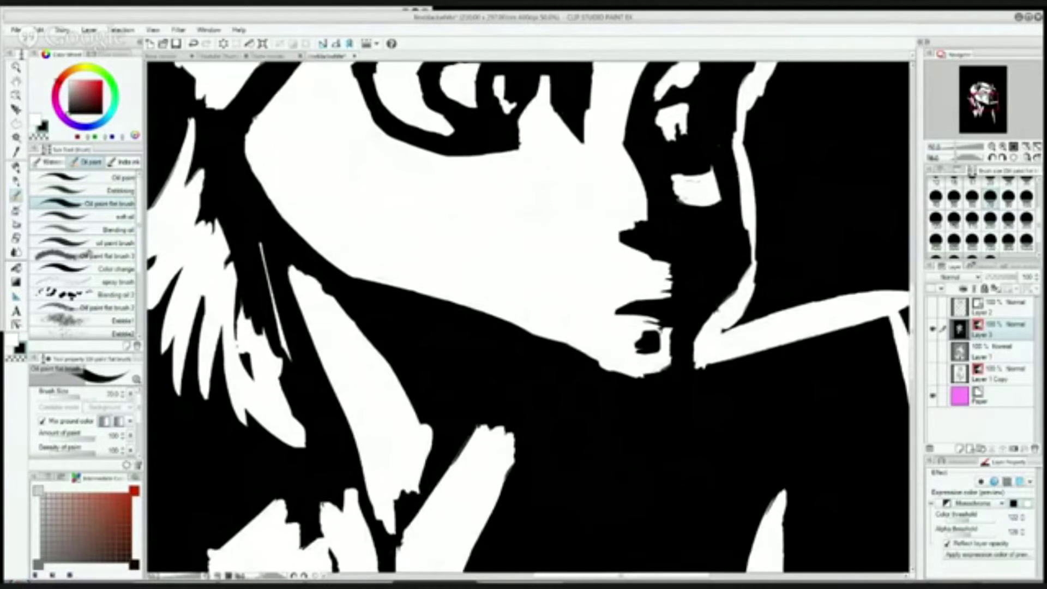
{"action": "scroll", "coordinate": [723, 205], "scroll_direction": "down", "scroll_amount": 1}
{"action": "left_click_drag", "start_coordinate": [670, 257], "coordinate": [667, 275]}
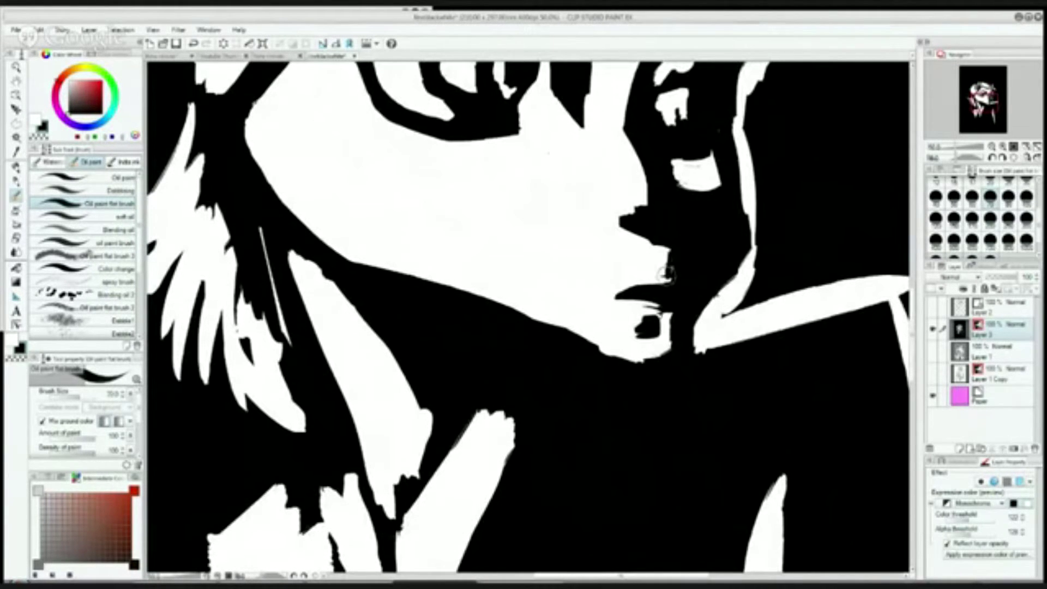
{"action": "left_click_drag", "start_coordinate": [647, 326], "coordinate": [635, 328]}
Set the layer's expression color to Gray and use the soft oil brush to shape a dark pupil and blend the near iris.
{"action": "left_click_drag", "start_coordinate": [974, 105], "coordinate": [985, 98]}
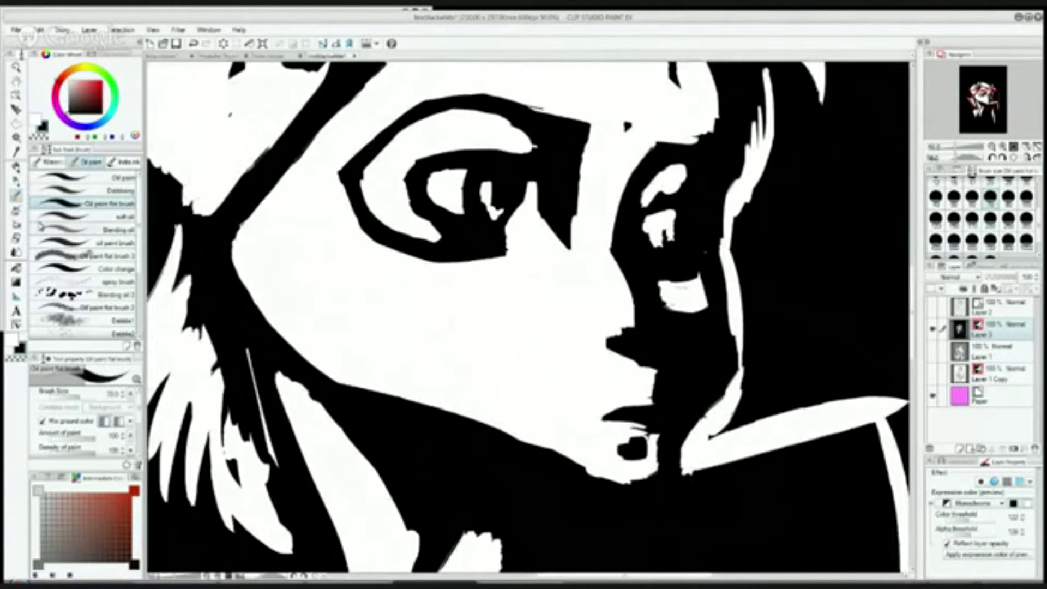
{"action": "left_click", "coordinate": [103, 217]}
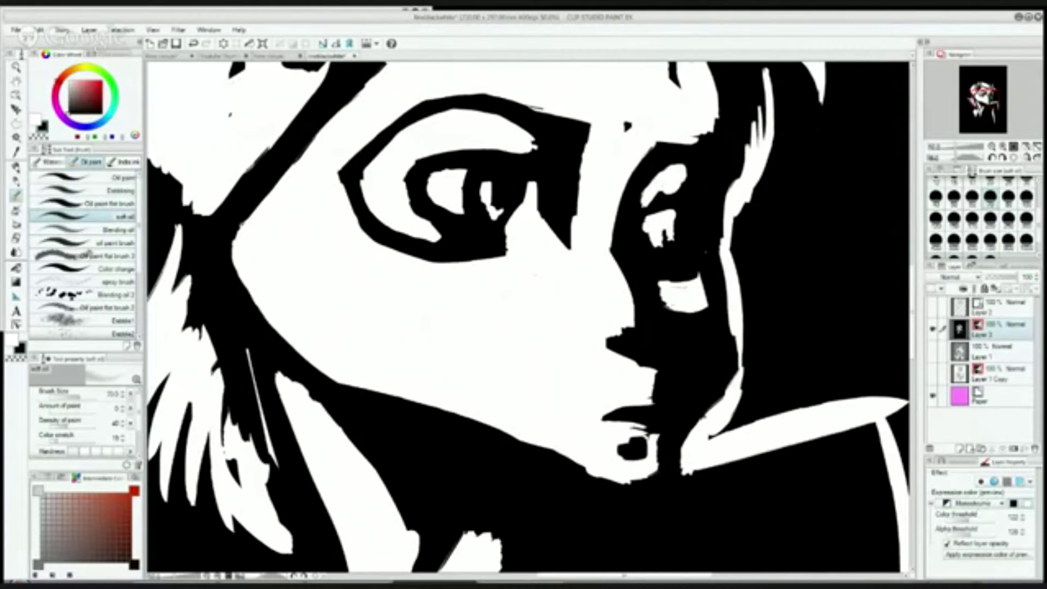
{"action": "left_click", "coordinate": [974, 517]}
{"action": "mouse_move", "coordinate": [460, 129]}
{"action": "left_mouse_down"}
{"action": "mouse_move", "coordinate": [541, 132]}
{"action": "mouse_move", "coordinate": [469, 117]}
{"action": "mouse_move", "coordinate": [552, 148]}
{"action": "mouse_move", "coordinate": [481, 139]}
{"action": "mouse_move", "coordinate": [555, 147]}
{"action": "mouse_move", "coordinate": [549, 252]}
{"action": "mouse_move", "coordinate": [561, 158]}
{"action": "mouse_move", "coordinate": [547, 234]}
{"action": "mouse_move", "coordinate": [559, 155]}
{"action": "mouse_move", "coordinate": [537, 198]}
{"action": "mouse_move", "coordinate": [472, 188]}
{"action": "mouse_move", "coordinate": [479, 213]}
{"action": "mouse_move", "coordinate": [483, 173]}
{"action": "mouse_move", "coordinate": [475, 205]}
{"action": "mouse_move", "coordinate": [476, 185]}
{"action": "mouse_move", "coordinate": [497, 187]}
{"action": "mouse_move", "coordinate": [489, 213]}
{"action": "mouse_move", "coordinate": [490, 170]}
{"action": "mouse_move", "coordinate": [479, 208]}
{"action": "left_mouse_up"}
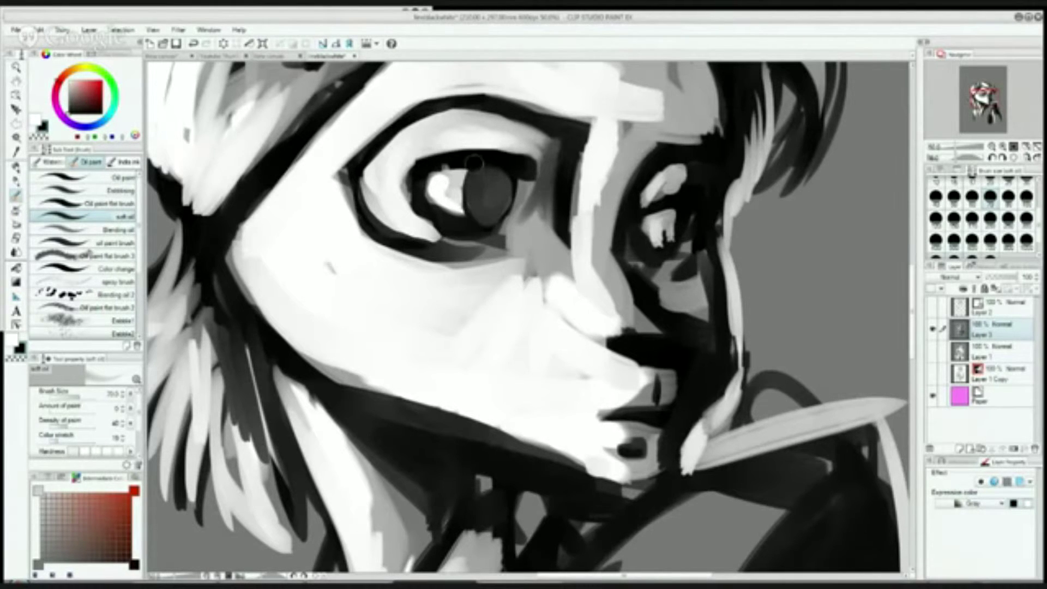
{"action": "mouse_move", "coordinate": [440, 202]}
{"action": "left_mouse_down"}
{"action": "mouse_move", "coordinate": [447, 215]}
{"action": "mouse_move", "coordinate": [477, 208]}
{"action": "left_mouse_up"}
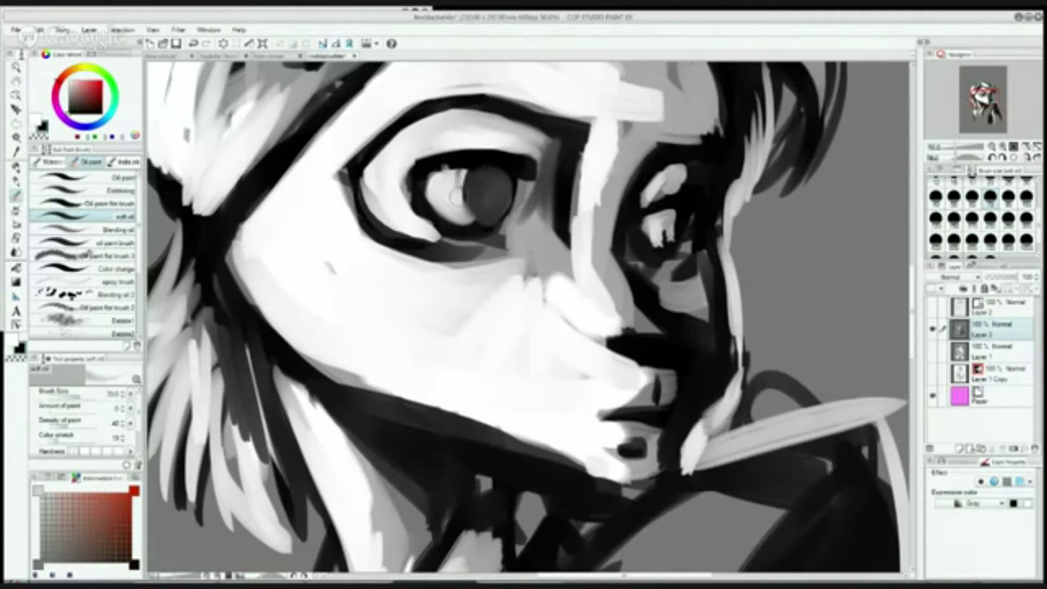
{"action": "left_click_drag", "start_coordinate": [456, 198], "coordinate": [482, 221]}
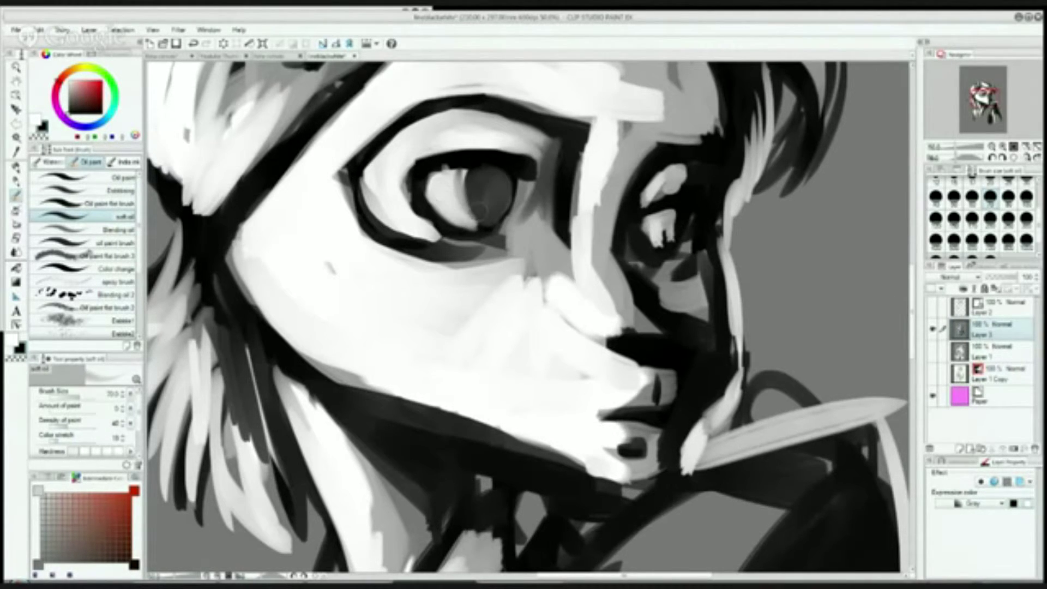
Blend the near iris's outer edge and the surrounding eyelid shading, and smooth the far eye's iris.
{"action": "mouse_move", "coordinate": [420, 184]}
{"action": "left_mouse_down"}
{"action": "mouse_move", "coordinate": [423, 216]}
{"action": "mouse_move", "coordinate": [408, 180]}
{"action": "mouse_move", "coordinate": [436, 232]}
{"action": "mouse_move", "coordinate": [441, 199]}
{"action": "left_mouse_up"}
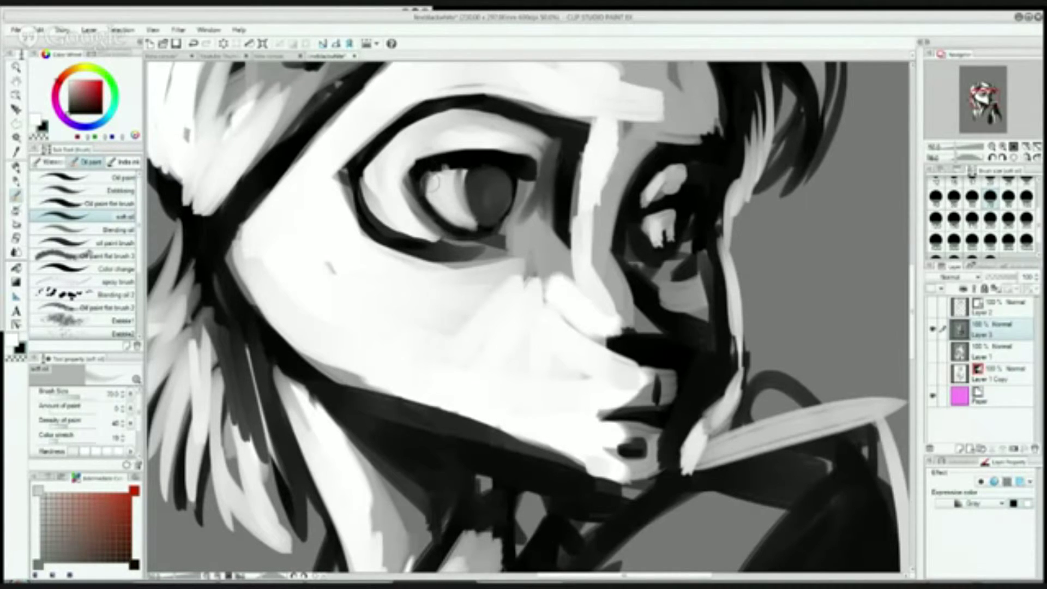
{"action": "left_click_drag", "start_coordinate": [442, 205], "coordinate": [456, 215]}
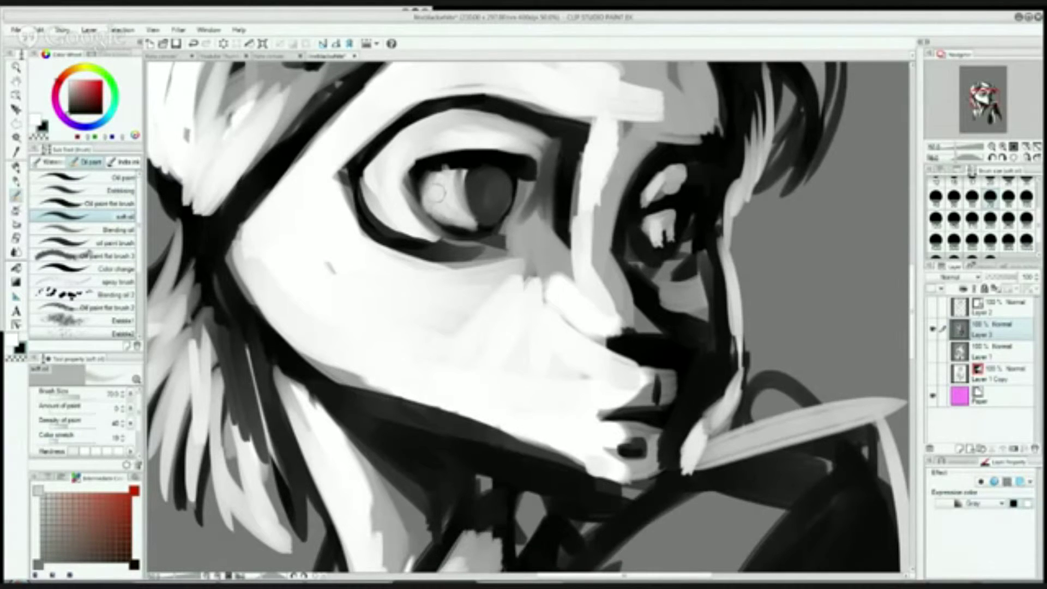
{"action": "mouse_move", "coordinate": [439, 188]}
{"action": "left_mouse_down"}
{"action": "mouse_move", "coordinate": [463, 160]}
{"action": "mouse_move", "coordinate": [420, 207]}
{"action": "mouse_move", "coordinate": [406, 163]}
{"action": "mouse_move", "coordinate": [415, 190]}
{"action": "left_mouse_up"}
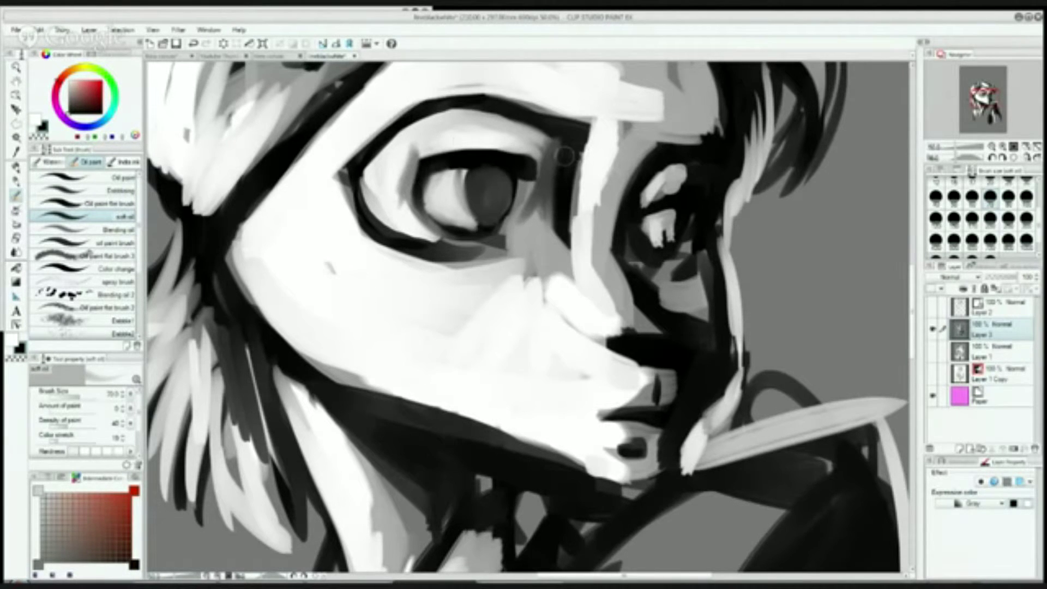
{"action": "left_click_drag", "start_coordinate": [422, 145], "coordinate": [486, 125]}
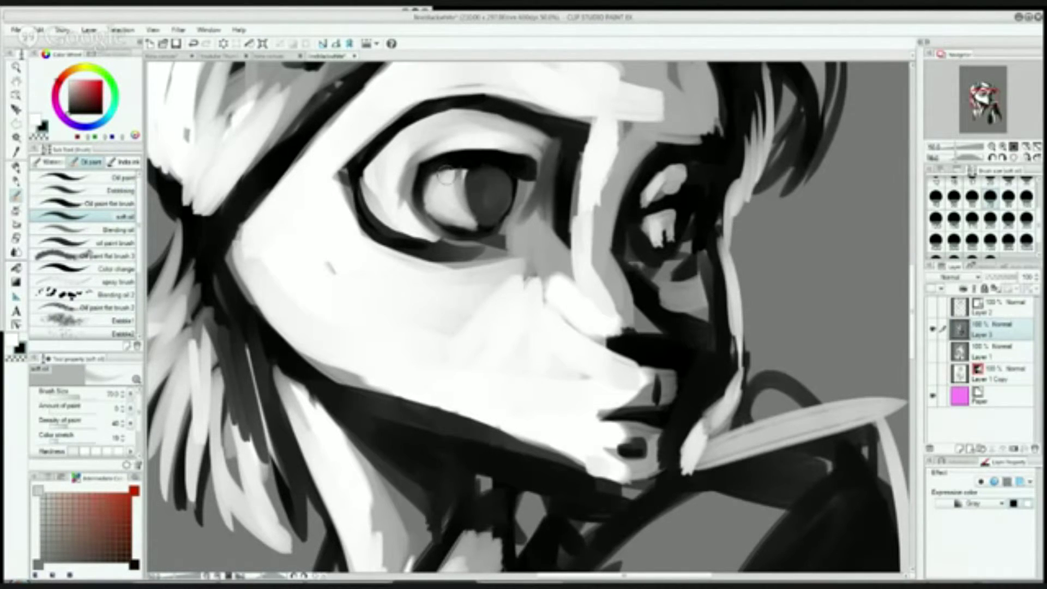
{"action": "left_click_drag", "start_coordinate": [456, 177], "coordinate": [459, 211]}
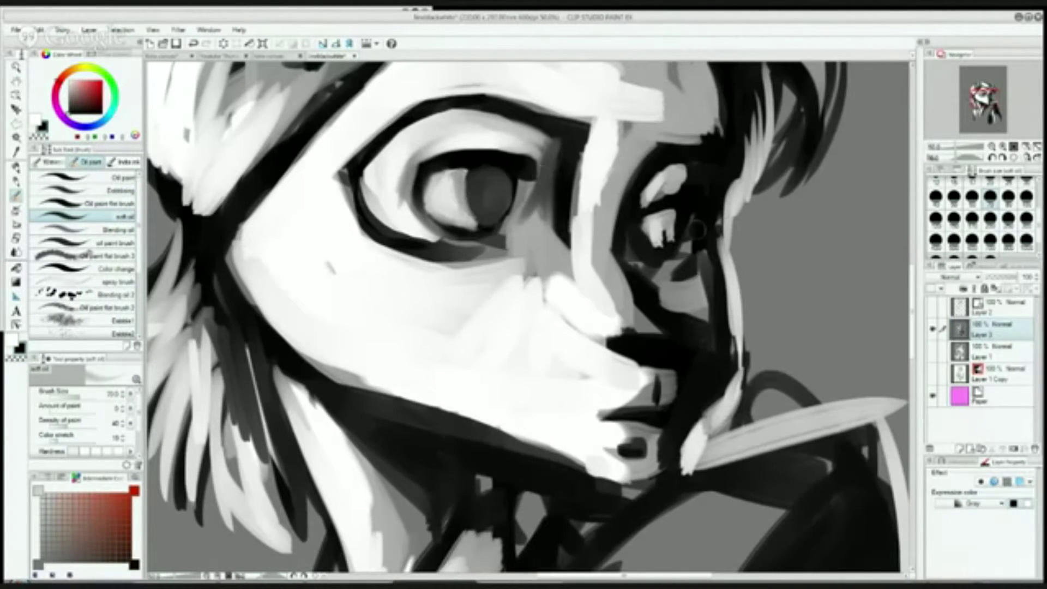
{"action": "left_click_drag", "start_coordinate": [664, 219], "coordinate": [649, 240]}
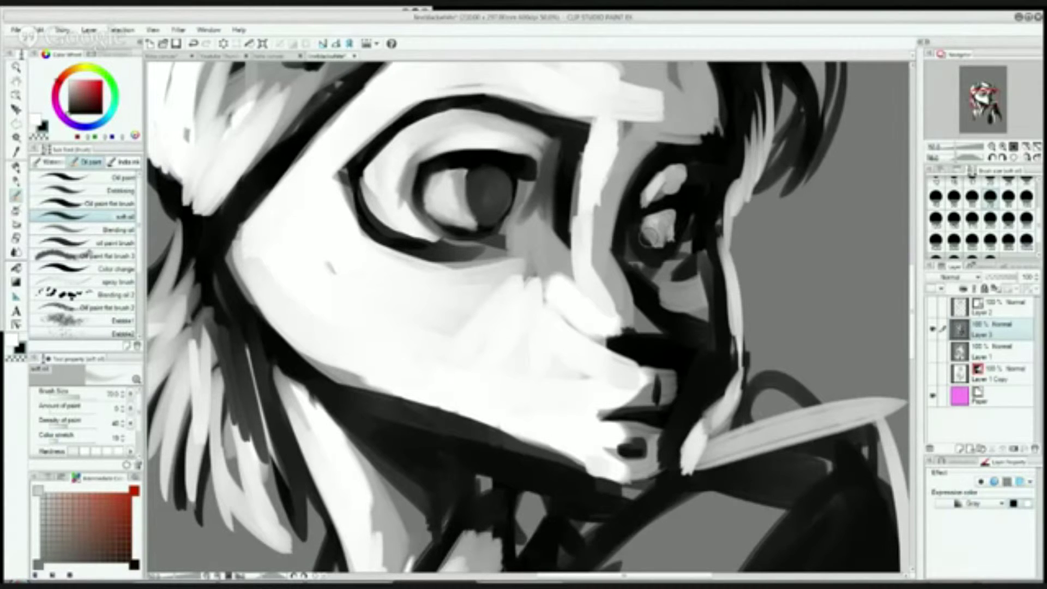
Set the layer's expression color to Monochrome to check the repainted eyes.
{"action": "left_click", "coordinate": [984, 94]}
{"action": "left_click_drag", "start_coordinate": [449, 235], "coordinate": [532, 239]}
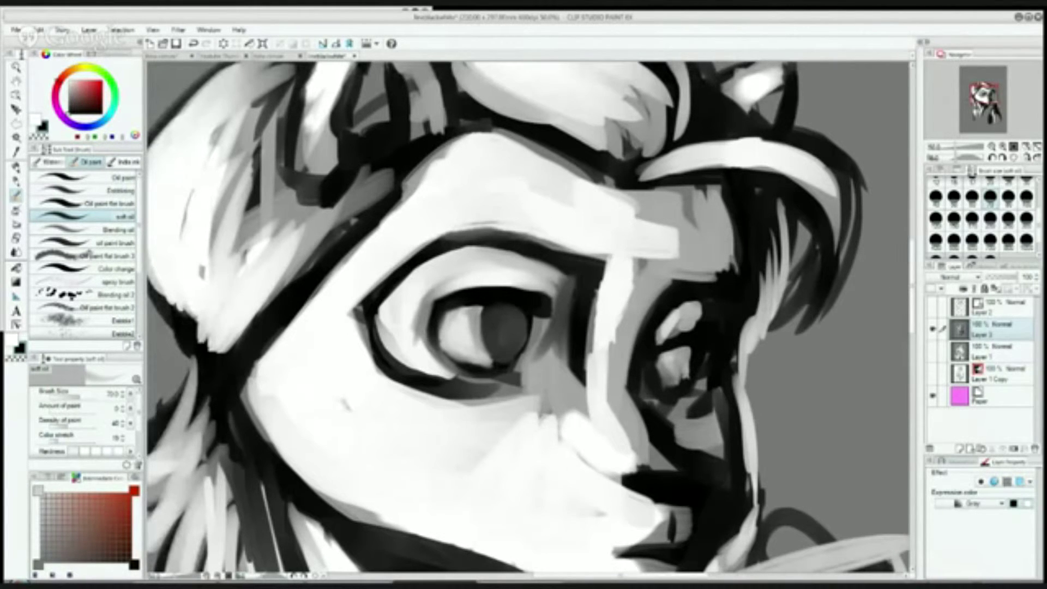
{"action": "left_click", "coordinate": [947, 519]}
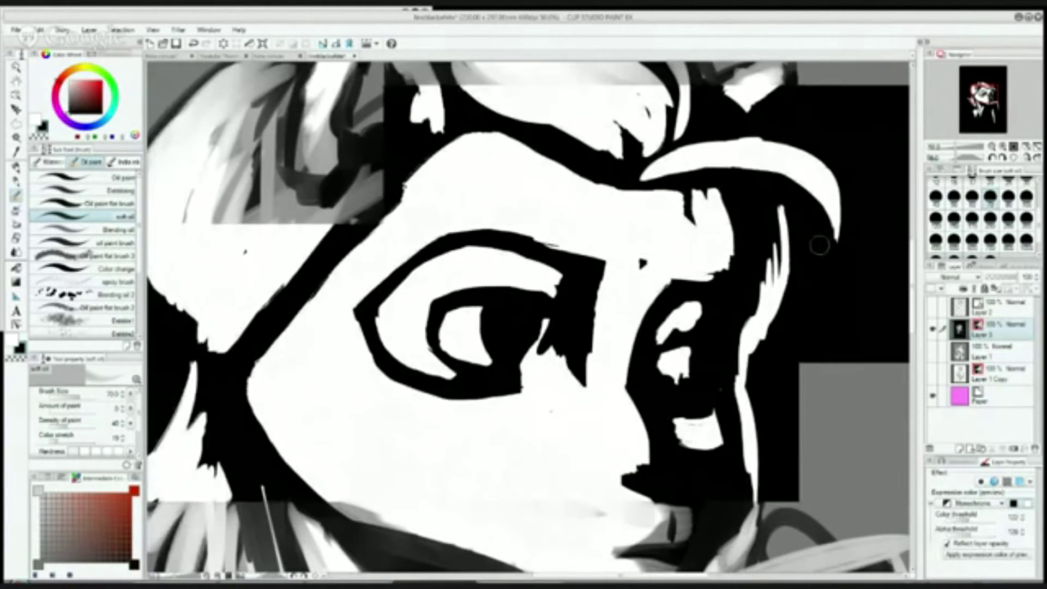
Clean up the near eye's upper lid line, outer corner, lower lid and lower iris edge in the monochrome preview.
{"action": "mouse_move", "coordinate": [518, 239]}
{"action": "left_mouse_down"}
{"action": "mouse_move", "coordinate": [571, 251]}
{"action": "mouse_move", "coordinate": [562, 249]}
{"action": "left_mouse_up"}
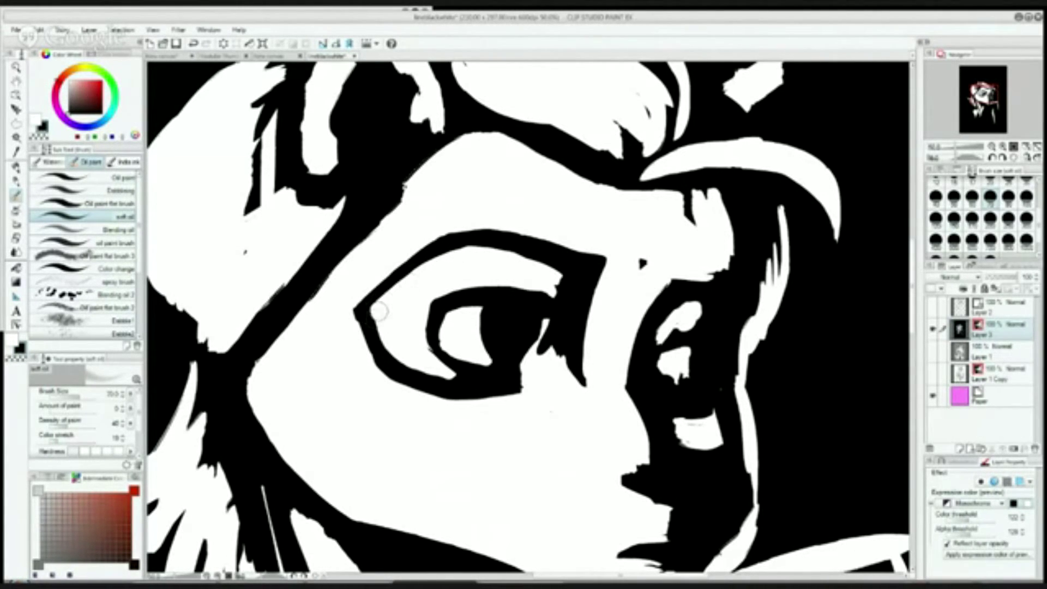
{"action": "mouse_move", "coordinate": [353, 299]}
{"action": "left_mouse_down"}
{"action": "mouse_move", "coordinate": [356, 289]}
{"action": "mouse_move", "coordinate": [381, 368]}
{"action": "left_mouse_up"}
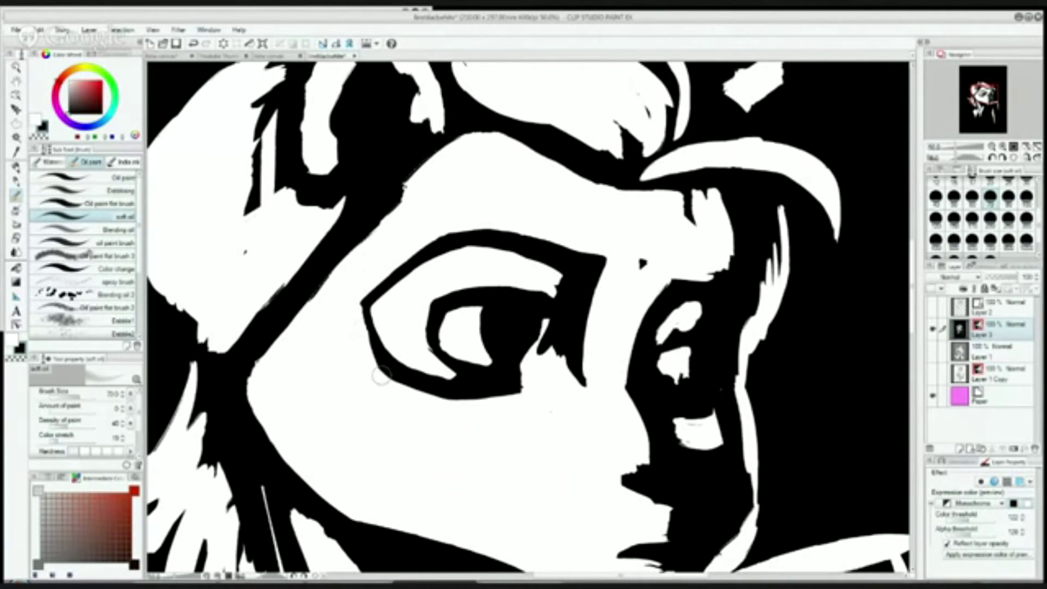
{"action": "mouse_move", "coordinate": [372, 351]}
{"action": "left_mouse_down"}
{"action": "mouse_move", "coordinate": [452, 375]}
{"action": "mouse_move", "coordinate": [463, 357]}
{"action": "mouse_move", "coordinate": [455, 370]}
{"action": "mouse_move", "coordinate": [496, 373]}
{"action": "left_mouse_up"}
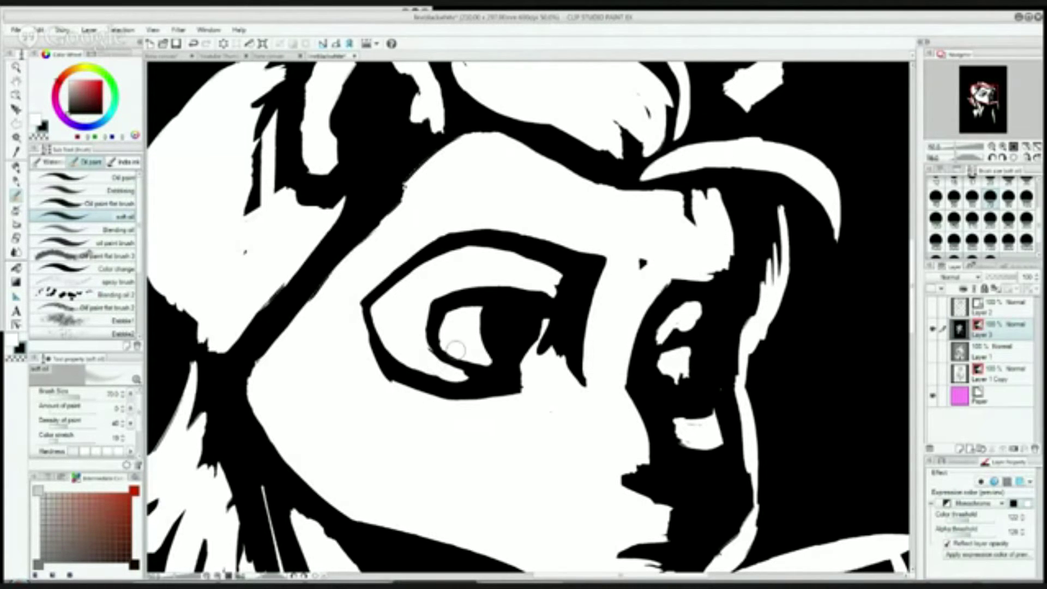
{"action": "mouse_move", "coordinate": [411, 350]}
{"action": "left_mouse_down"}
{"action": "mouse_move", "coordinate": [453, 373]}
{"action": "mouse_move", "coordinate": [442, 377]}
{"action": "mouse_move", "coordinate": [533, 376]}
{"action": "mouse_move", "coordinate": [458, 381]}
{"action": "left_mouse_up"}
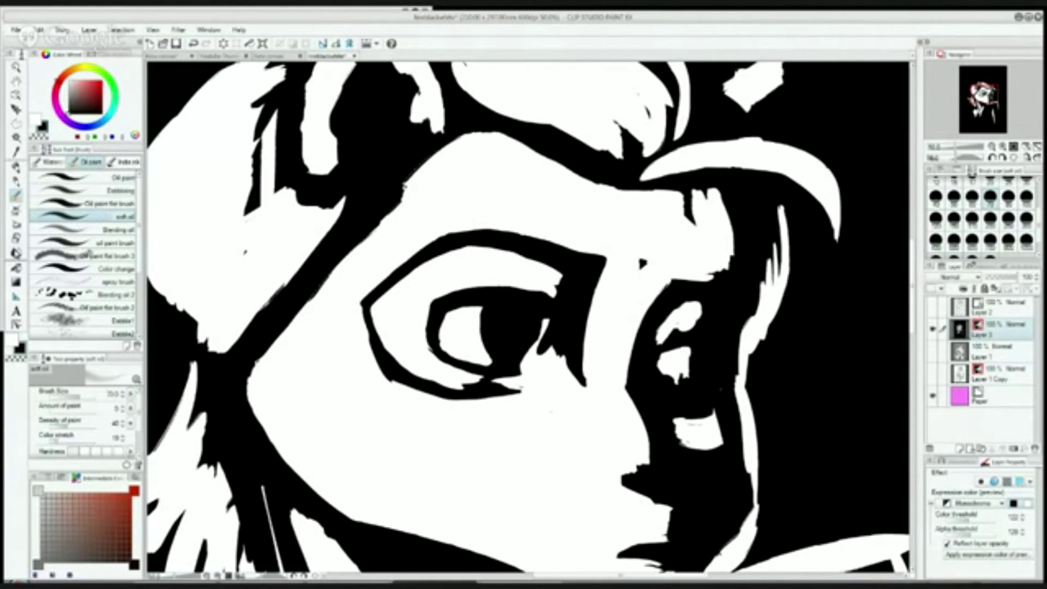
Set the layer's expression color to Gray and brighten the white of the near eye with the Highlight airbrush in white.
{"action": "key", "text": "b"}
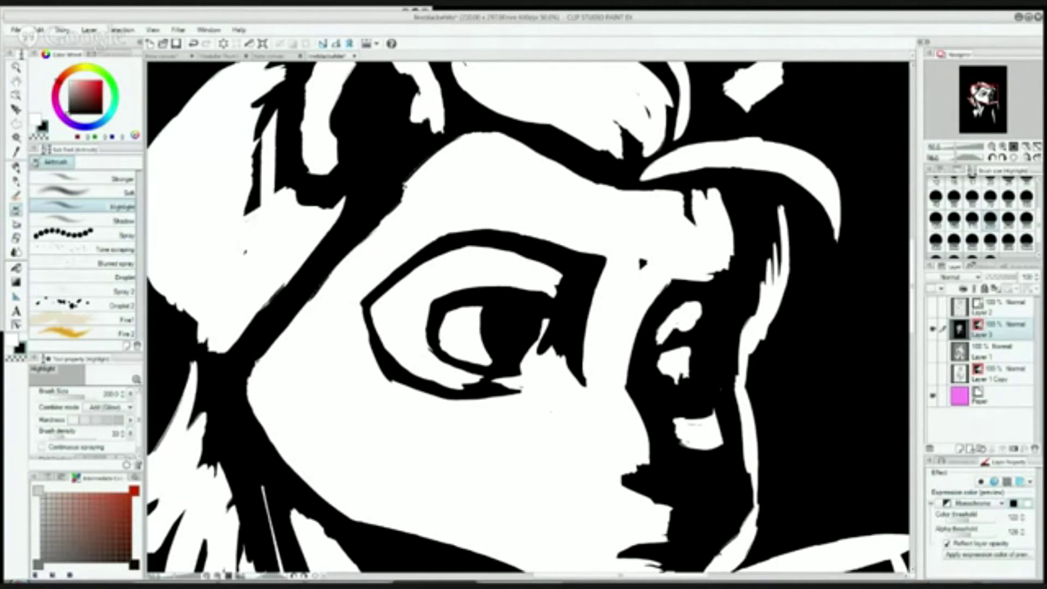
{"action": "left_click", "coordinate": [975, 502]}
{"action": "left_click", "coordinate": [960, 525]}
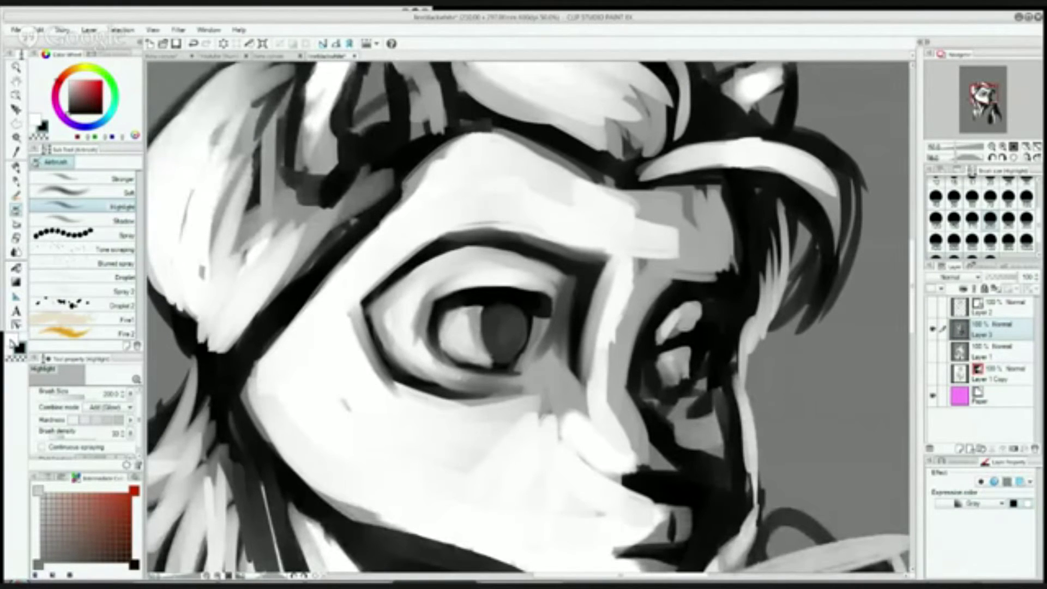
{"action": "left_click", "coordinate": [12, 342]}
{"action": "mouse_move", "coordinate": [453, 382]}
{"action": "left_mouse_down"}
{"action": "mouse_move", "coordinate": [491, 381]}
{"action": "mouse_move", "coordinate": [423, 365]}
{"action": "mouse_move", "coordinate": [532, 377]}
{"action": "mouse_move", "coordinate": [408, 352]}
{"action": "left_mouse_up"}
{"action": "mouse_move", "coordinate": [393, 314]}
{"action": "left_mouse_down"}
{"action": "mouse_move", "coordinate": [408, 348]}
{"action": "mouse_move", "coordinate": [421, 351]}
{"action": "mouse_move", "coordinate": [396, 315]}
{"action": "mouse_move", "coordinate": [430, 361]}
{"action": "mouse_move", "coordinate": [414, 299]}
{"action": "mouse_move", "coordinate": [408, 347]}
{"action": "mouse_move", "coordinate": [422, 296]}
{"action": "mouse_move", "coordinate": [402, 348]}
{"action": "mouse_move", "coordinate": [428, 285]}
{"action": "mouse_move", "coordinate": [455, 307]}
{"action": "mouse_move", "coordinate": [451, 344]}
{"action": "left_mouse_up"}
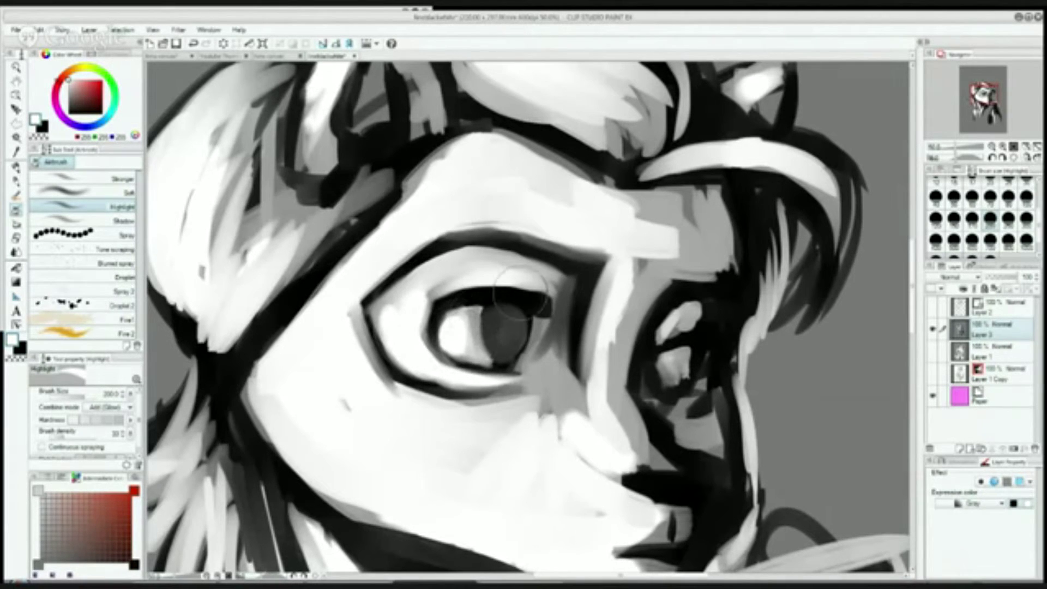
Switch to dark paint and use the Oil paint brush to deepen the near eye's pupil and iris outline.
{"action": "key", "text": "x"}
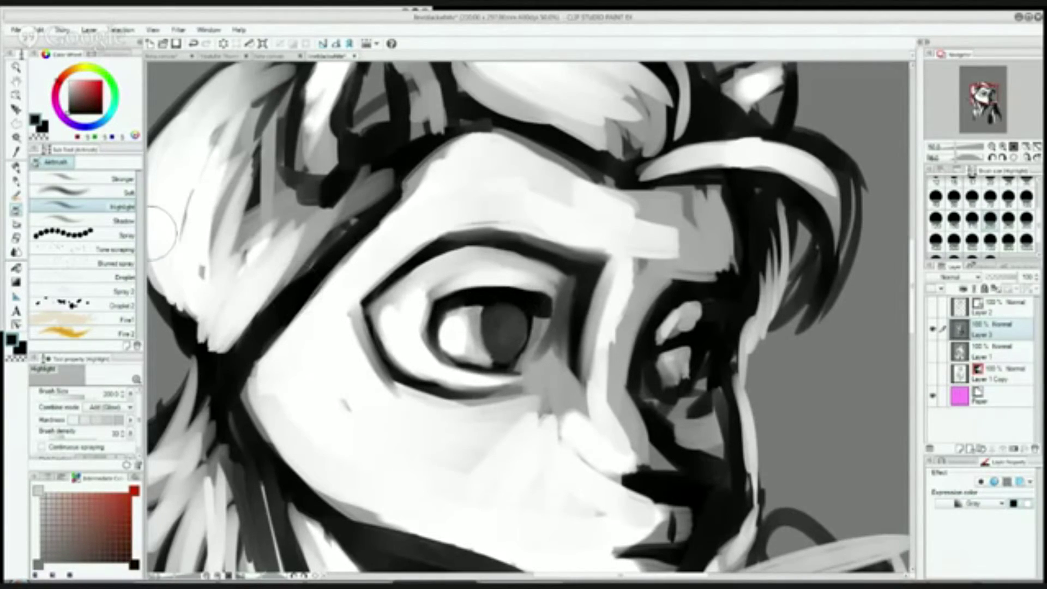
{"action": "left_click_drag", "start_coordinate": [478, 322], "coordinate": [499, 305]}
{"action": "left_click", "coordinate": [87, 192]}
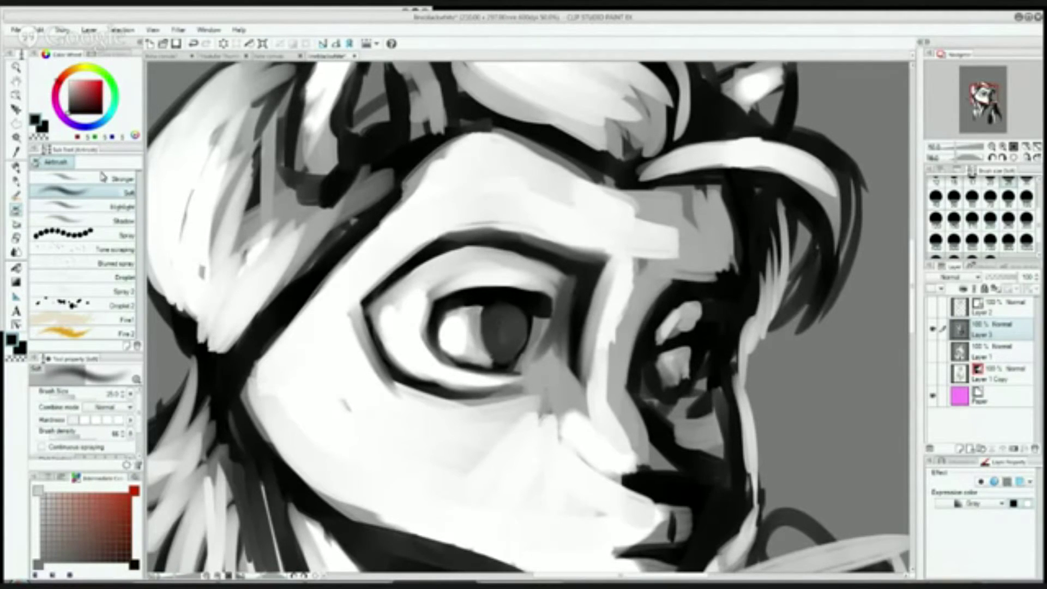
{"action": "left_click", "coordinate": [16, 196]}
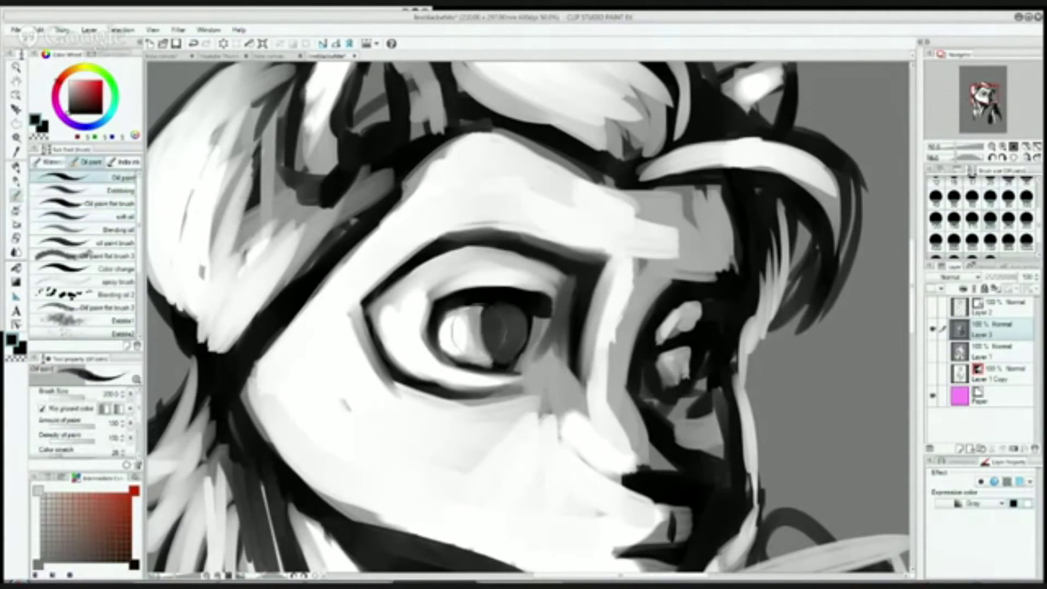
{"action": "mouse_move", "coordinate": [502, 329]}
{"action": "left_mouse_down"}
{"action": "mouse_move", "coordinate": [501, 342]}
{"action": "mouse_move", "coordinate": [505, 304]}
{"action": "mouse_move", "coordinate": [499, 342]}
{"action": "mouse_move", "coordinate": [520, 318]}
{"action": "mouse_move", "coordinate": [499, 327]}
{"action": "mouse_move", "coordinate": [500, 340]}
{"action": "mouse_move", "coordinate": [510, 316]}
{"action": "left_mouse_up"}
{"action": "left_click_drag", "start_coordinate": [433, 307], "coordinate": [442, 349]}
Thicken the near eye's surrounding outline, even out the light area inside it, and brighten the far eye's reflections.
{"action": "mouse_move", "coordinate": [436, 244]}
{"action": "left_mouse_down"}
{"action": "mouse_move", "coordinate": [512, 240]}
{"action": "mouse_move", "coordinate": [484, 239]}
{"action": "mouse_move", "coordinate": [587, 259]}
{"action": "left_mouse_up"}
{"action": "mouse_move", "coordinate": [369, 306]}
{"action": "left_mouse_down"}
{"action": "mouse_move", "coordinate": [403, 373]}
{"action": "mouse_move", "coordinate": [449, 382]}
{"action": "mouse_move", "coordinate": [385, 360]}
{"action": "mouse_move", "coordinate": [419, 357]}
{"action": "mouse_move", "coordinate": [523, 413]}
{"action": "mouse_move", "coordinate": [367, 387]}
{"action": "mouse_move", "coordinate": [366, 330]}
{"action": "mouse_move", "coordinate": [413, 429]}
{"action": "mouse_move", "coordinate": [507, 415]}
{"action": "mouse_move", "coordinate": [494, 271]}
{"action": "mouse_move", "coordinate": [408, 297]}
{"action": "mouse_move", "coordinate": [624, 305]}
{"action": "mouse_move", "coordinate": [461, 304]}
{"action": "mouse_move", "coordinate": [471, 281]}
{"action": "mouse_move", "coordinate": [419, 308]}
{"action": "mouse_move", "coordinate": [444, 322]}
{"action": "mouse_move", "coordinate": [438, 313]}
{"action": "mouse_move", "coordinate": [504, 325]}
{"action": "mouse_move", "coordinate": [503, 341]}
{"action": "mouse_move", "coordinate": [522, 324]}
{"action": "mouse_move", "coordinate": [492, 327]}
{"action": "left_mouse_up"}
{"action": "left_click", "coordinate": [410, 349], "text": "alt"}
{"action": "left_click_drag", "start_coordinate": [666, 366], "coordinate": [669, 378]}
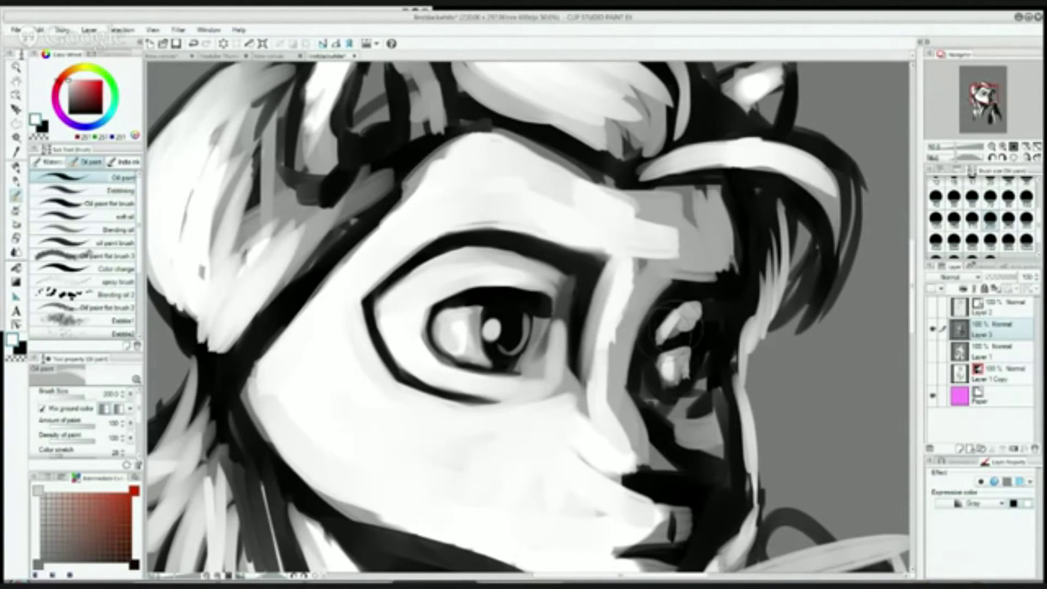
{"action": "left_click_drag", "start_coordinate": [673, 327], "coordinate": [704, 319]}
Redo the lid edge above the near iris in light paint and smooth the skin around the inner corner.
{"action": "mouse_move", "coordinate": [436, 297]}
{"action": "left_mouse_down"}
{"action": "mouse_move", "coordinate": [562, 286]}
{"action": "mouse_move", "coordinate": [549, 310]}
{"action": "left_mouse_up"}
{"action": "left_click", "coordinate": [195, 45]}
{"action": "left_click_drag", "start_coordinate": [537, 298], "coordinate": [439, 293]}
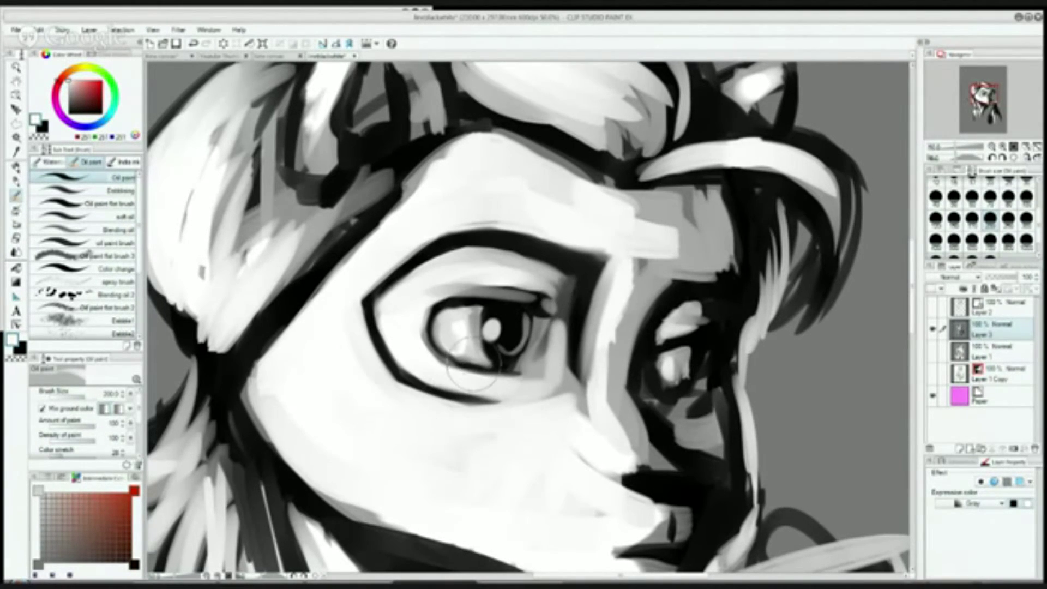
{"action": "mouse_move", "coordinate": [551, 294]}
{"action": "left_mouse_down"}
{"action": "mouse_move", "coordinate": [577, 378]}
{"action": "mouse_move", "coordinate": [648, 246]}
{"action": "mouse_move", "coordinate": [616, 338]}
{"action": "mouse_move", "coordinate": [630, 447]}
{"action": "mouse_move", "coordinate": [616, 406]}
{"action": "mouse_move", "coordinate": [631, 405]}
{"action": "mouse_move", "coordinate": [616, 429]}
{"action": "mouse_move", "coordinate": [697, 475]}
{"action": "mouse_move", "coordinate": [585, 460]}
{"action": "left_mouse_up"}
Smooth the nose, cheek and jaw edge with light oil paint.
{"action": "scroll", "coordinate": [578, 447], "scroll_direction": "down", "scroll_amount": 2}
{"action": "mouse_move", "coordinate": [654, 403]}
{"action": "left_mouse_down"}
{"action": "mouse_move", "coordinate": [608, 434]}
{"action": "mouse_move", "coordinate": [645, 418]}
{"action": "left_mouse_up"}
{"action": "mouse_move", "coordinate": [396, 399]}
{"action": "left_mouse_down"}
{"action": "mouse_move", "coordinate": [351, 371]}
{"action": "mouse_move", "coordinate": [388, 404]}
{"action": "mouse_move", "coordinate": [310, 353]}
{"action": "left_mouse_up"}
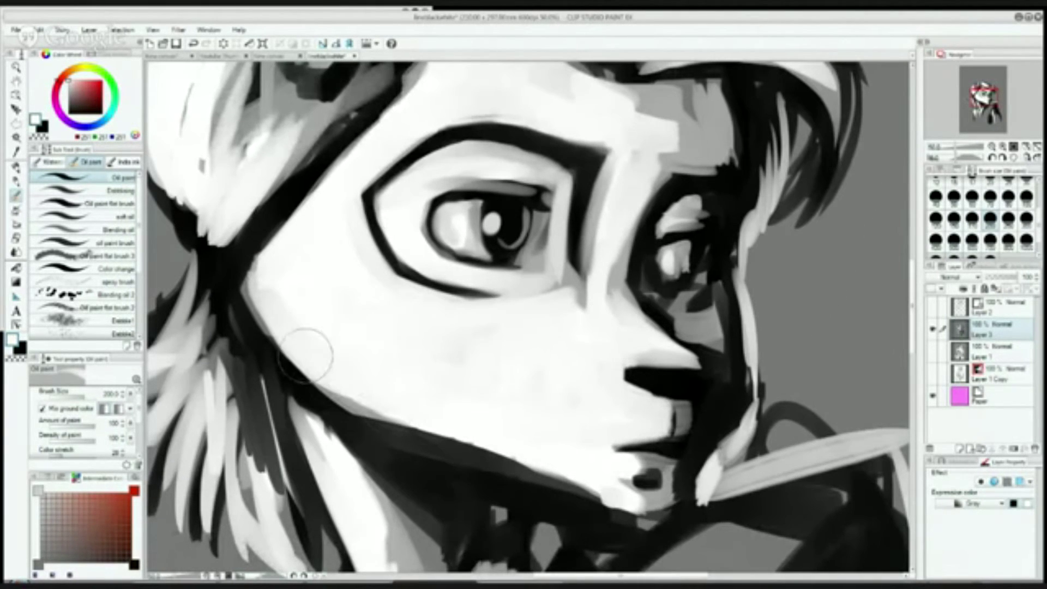
{"action": "mouse_move", "coordinate": [262, 261]}
{"action": "left_mouse_down"}
{"action": "mouse_move", "coordinate": [276, 234]}
{"action": "mouse_move", "coordinate": [270, 281]}
{"action": "left_mouse_up"}
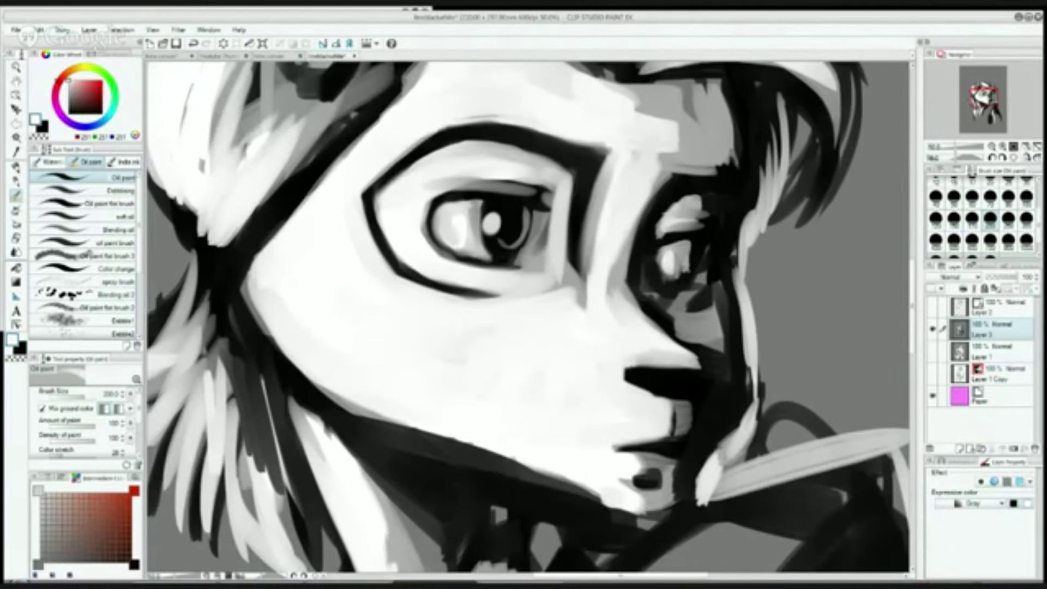
Set the expression color to Monochrome, then complete the near iris's inner edge and paint a thin crease on the upper lid.
{"action": "left_click", "coordinate": [952, 551]}
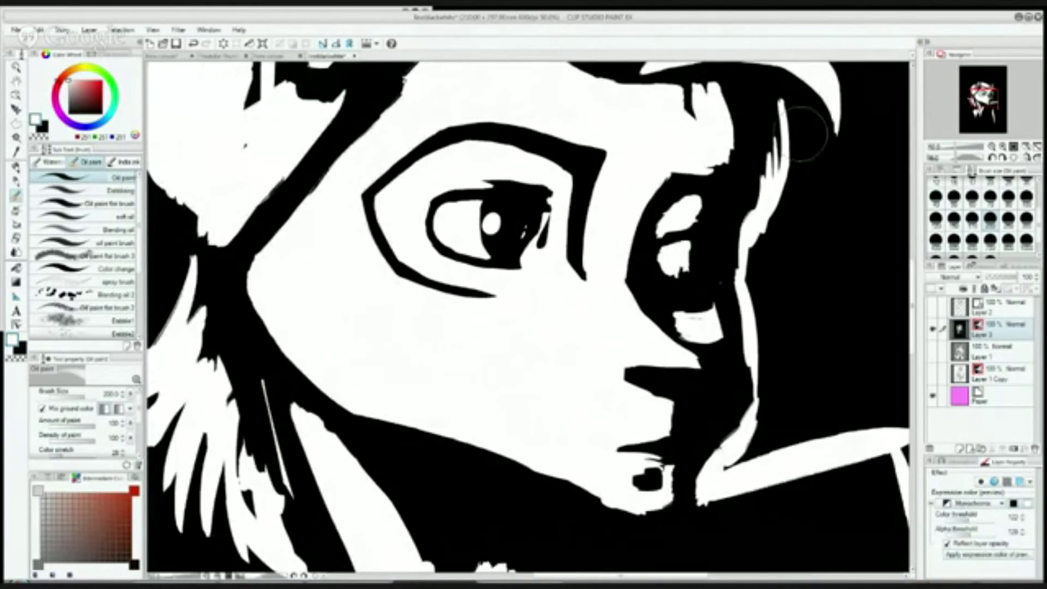
{"action": "left_click_drag", "start_coordinate": [528, 306], "coordinate": [543, 336]}
{"action": "mouse_move", "coordinate": [503, 267]}
{"action": "left_mouse_down"}
{"action": "mouse_move", "coordinate": [488, 237]}
{"action": "mouse_move", "coordinate": [526, 252]}
{"action": "mouse_move", "coordinate": [537, 213]}
{"action": "mouse_move", "coordinate": [537, 235]}
{"action": "mouse_move", "coordinate": [520, 247]}
{"action": "mouse_move", "coordinate": [537, 262]}
{"action": "mouse_move", "coordinate": [542, 229]}
{"action": "mouse_move", "coordinate": [531, 263]}
{"action": "left_mouse_up"}
{"action": "key", "text": "x"}
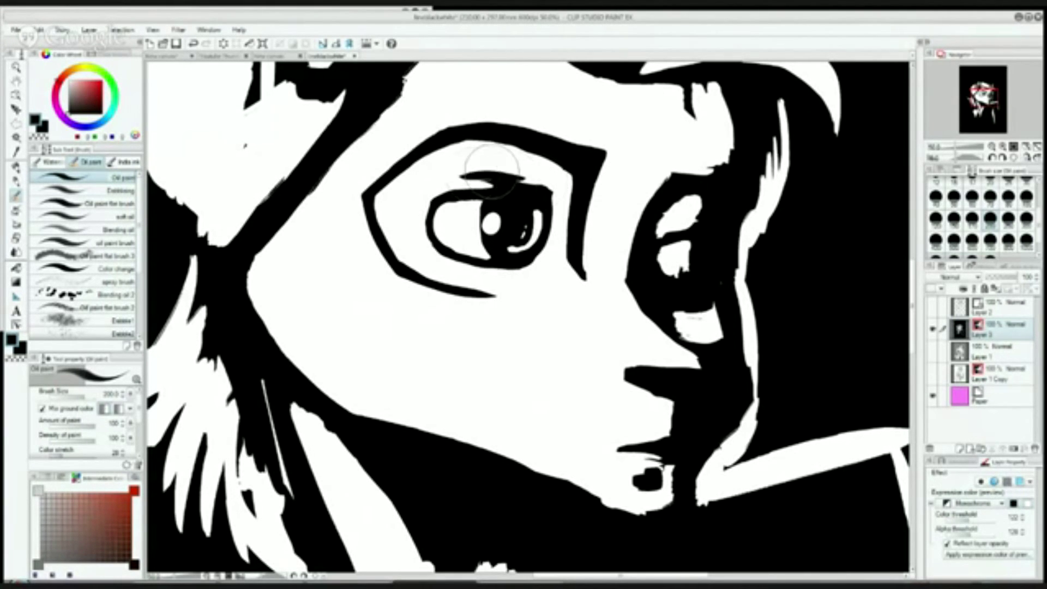
{"action": "key", "text": "x"}
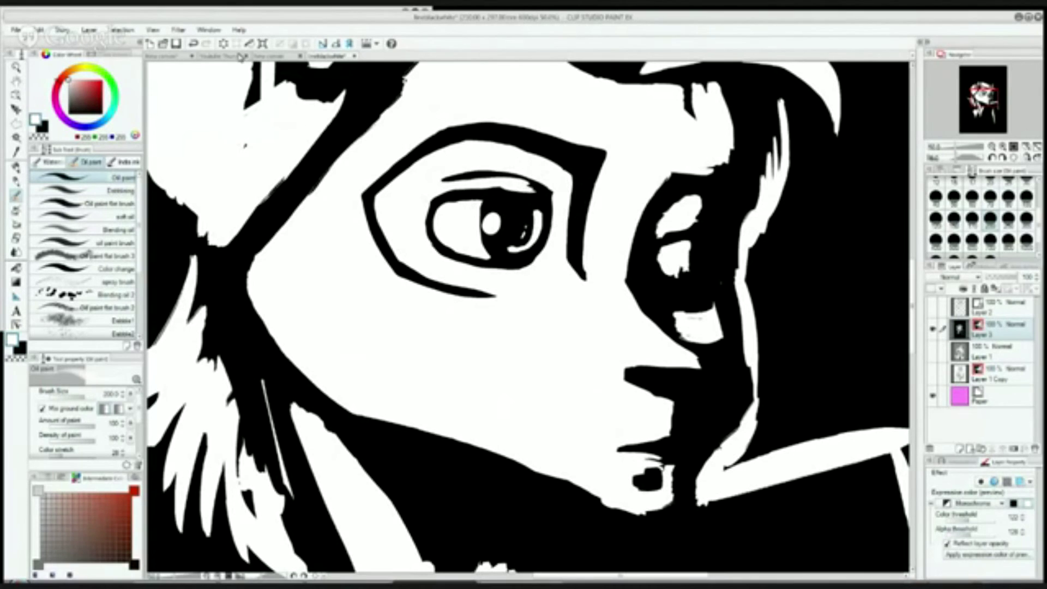
{"action": "mouse_move", "coordinate": [478, 184]}
{"action": "left_mouse_down"}
{"action": "mouse_move", "coordinate": [529, 185]}
{"action": "mouse_move", "coordinate": [461, 182]}
{"action": "mouse_move", "coordinate": [548, 202]}
{"action": "left_mouse_up"}
Extend the near eye's upper lash line beyond the iris and define the far eye's pupil and bright reflections.
{"action": "left_click", "coordinate": [453, 197], "text": "alt"}
{"action": "mouse_move", "coordinate": [423, 196]}
{"action": "left_mouse_down"}
{"action": "mouse_move", "coordinate": [513, 198]}
{"action": "mouse_move", "coordinate": [562, 211]}
{"action": "left_mouse_up"}
{"action": "left_click_drag", "start_coordinate": [658, 233], "coordinate": [689, 227]}
{"action": "mouse_move", "coordinate": [701, 196]}
{"action": "left_mouse_down"}
{"action": "mouse_move", "coordinate": [678, 274]}
{"action": "mouse_move", "coordinate": [684, 265]}
{"action": "mouse_move", "coordinate": [699, 273]}
{"action": "left_mouse_up"}
{"action": "left_click", "coordinate": [555, 224], "text": "alt"}
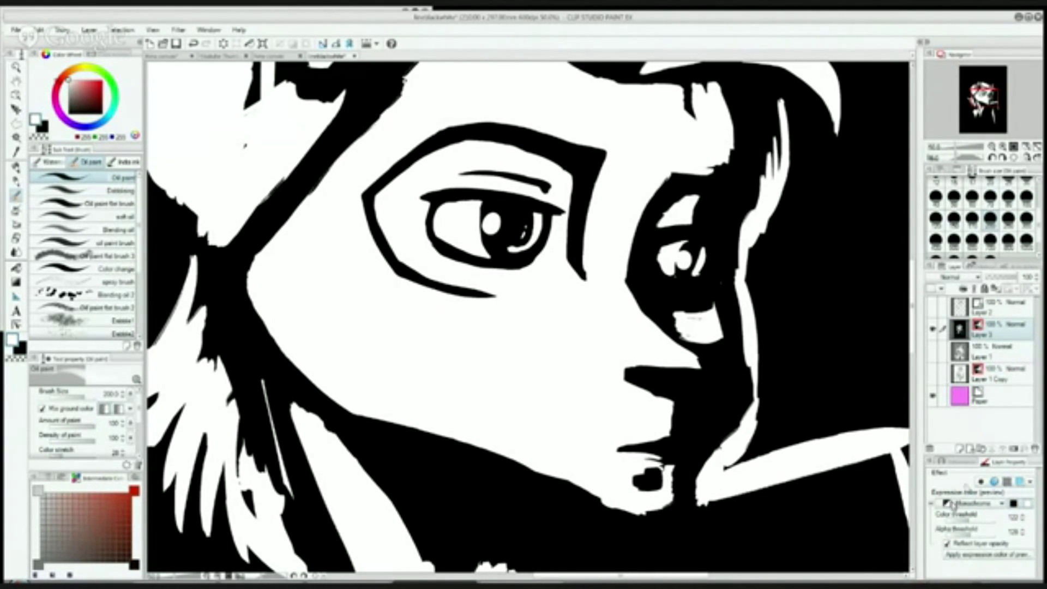
Set the expression color to Gray and repaint the light shapes around the nose, lips and chin.
{"action": "left_click", "coordinate": [973, 502]}
{"action": "left_click", "coordinate": [973, 514]}
{"action": "mouse_move", "coordinate": [700, 438]}
{"action": "left_mouse_down"}
{"action": "mouse_move", "coordinate": [708, 469]}
{"action": "mouse_move", "coordinate": [709, 414]}
{"action": "mouse_move", "coordinate": [684, 400]}
{"action": "mouse_move", "coordinate": [695, 407]}
{"action": "mouse_move", "coordinate": [676, 493]}
{"action": "mouse_move", "coordinate": [545, 474]}
{"action": "left_mouse_up"}
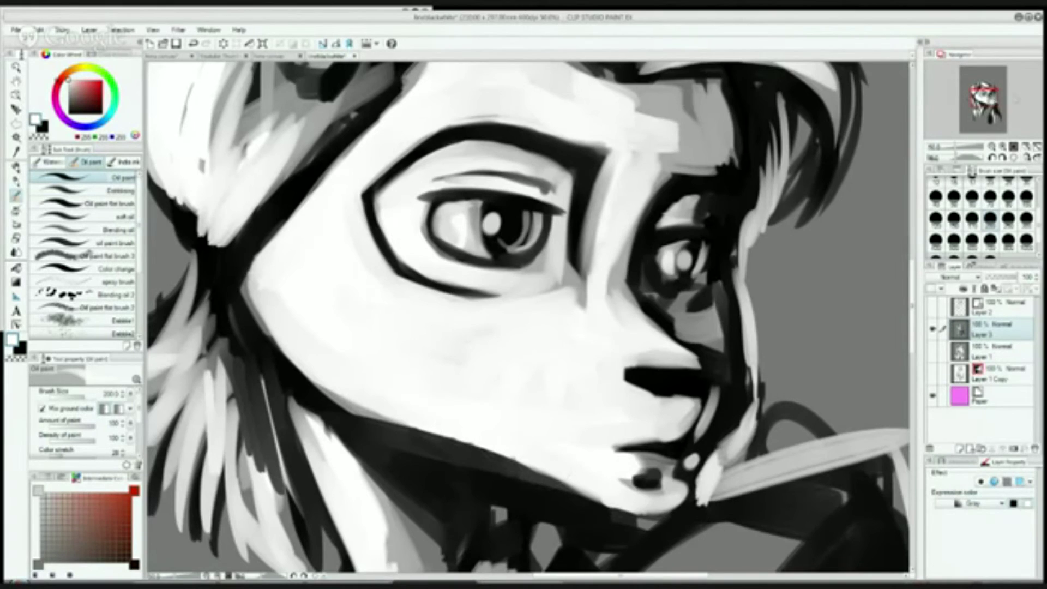
Brighten the hair beside the face and extend the light band inside the near ear.
{"action": "left_click_drag", "start_coordinate": [415, 246], "coordinate": [627, 398]}
{"action": "mouse_move", "coordinate": [366, 218]}
{"action": "left_mouse_down"}
{"action": "mouse_move", "coordinate": [376, 294]}
{"action": "mouse_move", "coordinate": [417, 381]}
{"action": "left_mouse_up"}
{"action": "left_click_drag", "start_coordinate": [412, 284], "coordinate": [425, 406]}
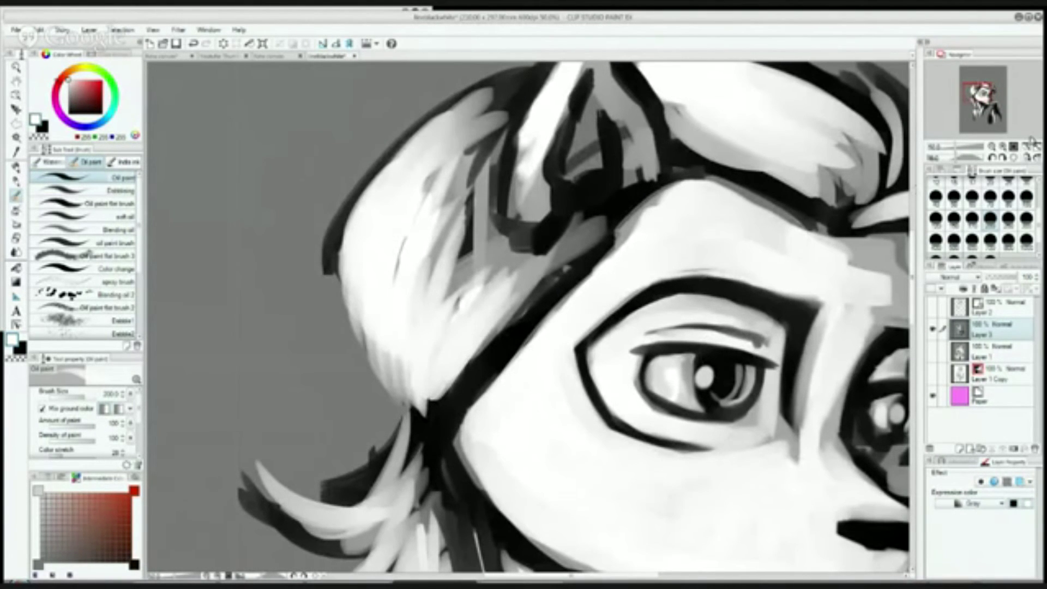
{"action": "left_click_drag", "start_coordinate": [610, 235], "coordinate": [535, 371]}
{"action": "mouse_move", "coordinate": [458, 259]}
{"action": "left_mouse_down"}
{"action": "mouse_move", "coordinate": [449, 336]}
{"action": "mouse_move", "coordinate": [480, 349]}
{"action": "left_mouse_up"}
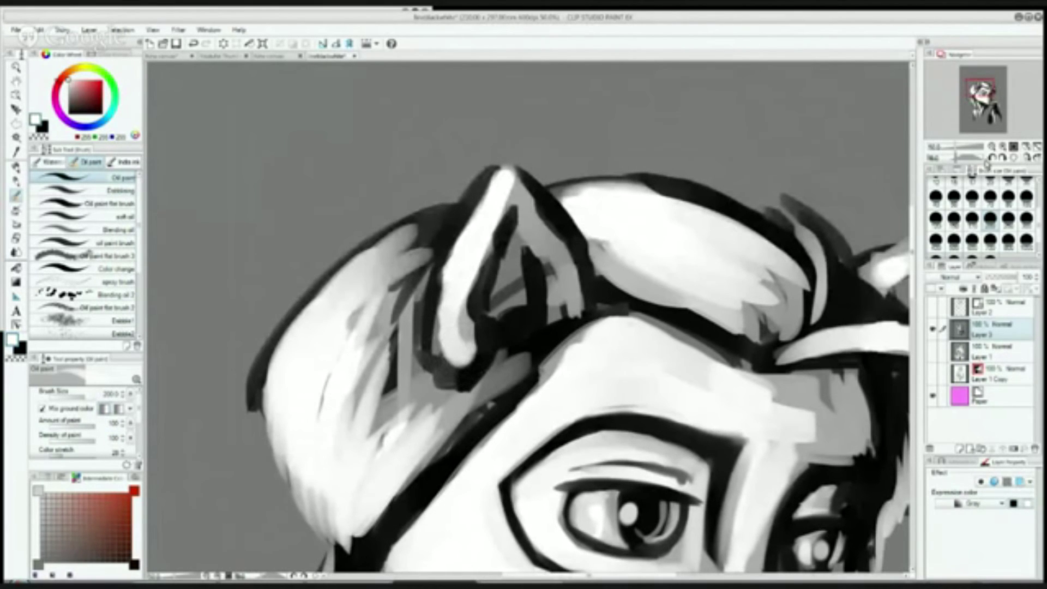
Enlarge the Oil paint brush to 700 and fill the character's chest and shirt front with broad light strokes.
{"action": "key", "text": "ctrl+minus"}
{"action": "key", "text": "ctrl+minus"}
{"action": "left_click_drag", "start_coordinate": [619, 518], "coordinate": [589, 321]}
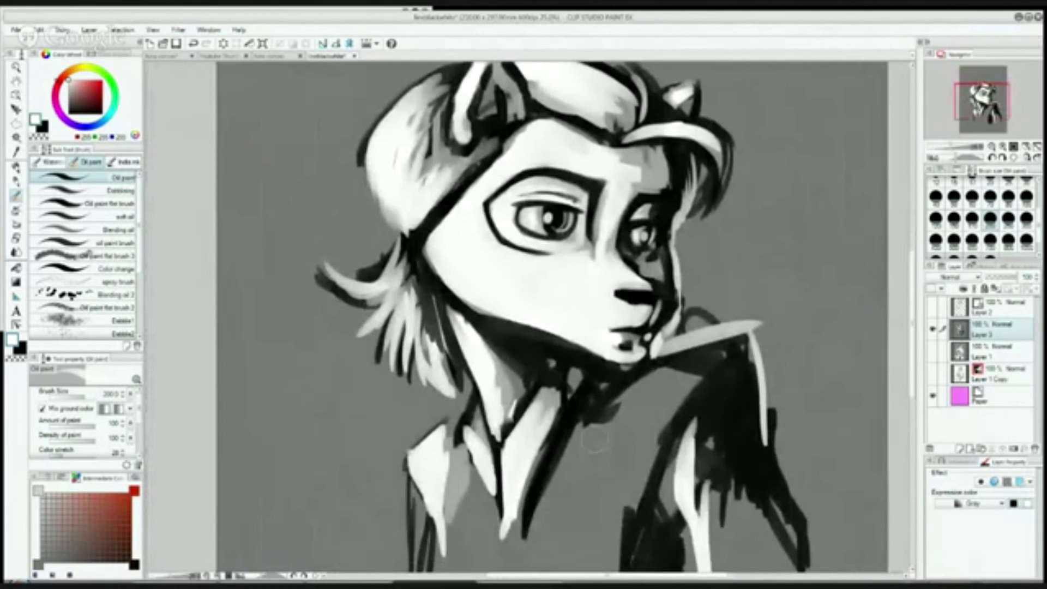
{"action": "left_click_drag", "start_coordinate": [631, 391], "coordinate": [557, 492]}
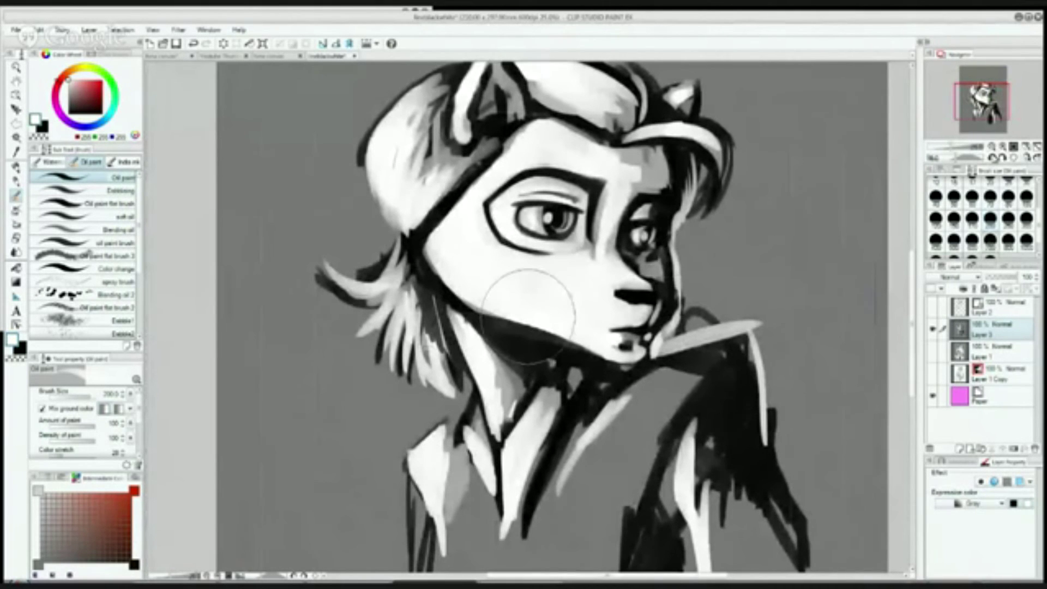
{"action": "scroll", "coordinate": [562, 289], "scroll_direction": "down", "scroll_amount": 4}
{"action": "mouse_move", "coordinate": [632, 207]}
{"action": "left_mouse_down"}
{"action": "mouse_move", "coordinate": [584, 308]}
{"action": "mouse_move", "coordinate": [545, 403]}
{"action": "left_mouse_up"}
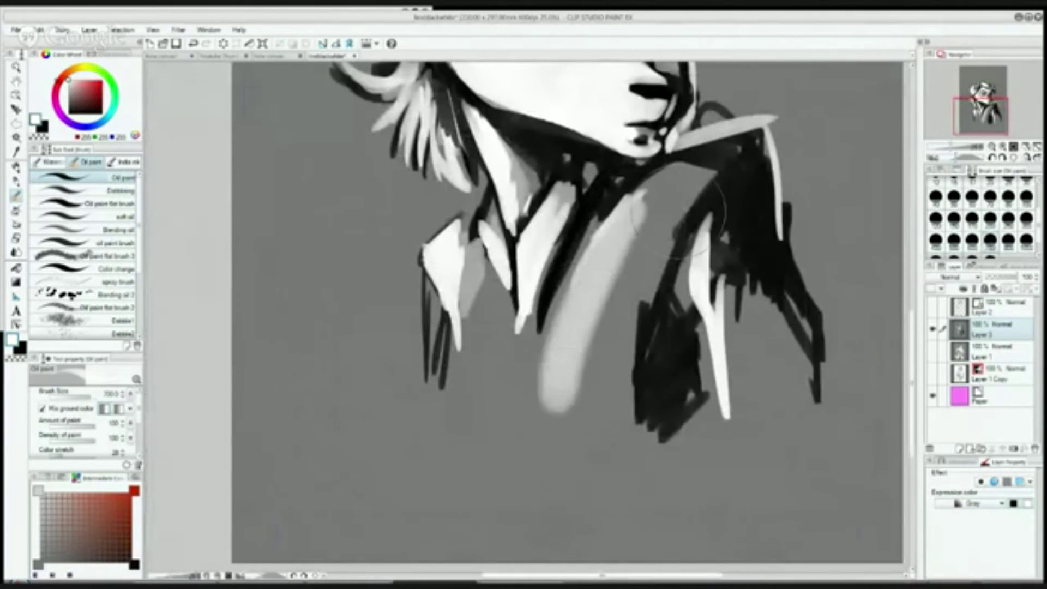
{"action": "mouse_move", "coordinate": [659, 190]}
{"action": "left_mouse_down"}
{"action": "mouse_move", "coordinate": [556, 306]}
{"action": "mouse_move", "coordinate": [528, 403]}
{"action": "left_mouse_up"}
{"action": "mouse_move", "coordinate": [665, 191]}
{"action": "left_mouse_down"}
{"action": "mouse_move", "coordinate": [594, 404]}
{"action": "mouse_move", "coordinate": [649, 196]}
{"action": "mouse_move", "coordinate": [578, 306]}
{"action": "mouse_move", "coordinate": [545, 388]}
{"action": "left_mouse_up"}
{"action": "left_click_drag", "start_coordinate": [471, 278], "coordinate": [479, 381]}
{"action": "mouse_move", "coordinate": [469, 286]}
{"action": "left_mouse_down"}
{"action": "mouse_move", "coordinate": [467, 362]}
{"action": "mouse_move", "coordinate": [526, 355]}
{"action": "mouse_move", "coordinate": [561, 327]}
{"action": "mouse_move", "coordinate": [552, 322]}
{"action": "mouse_move", "coordinate": [532, 362]}
{"action": "mouse_move", "coordinate": [532, 420]}
{"action": "mouse_move", "coordinate": [682, 210]}
{"action": "left_mouse_up"}
Smooth the light paint along the neck and set the layer's expression color to Monochrome to check it.
{"action": "left_click_drag", "start_coordinate": [594, 93], "coordinate": [624, 261]}
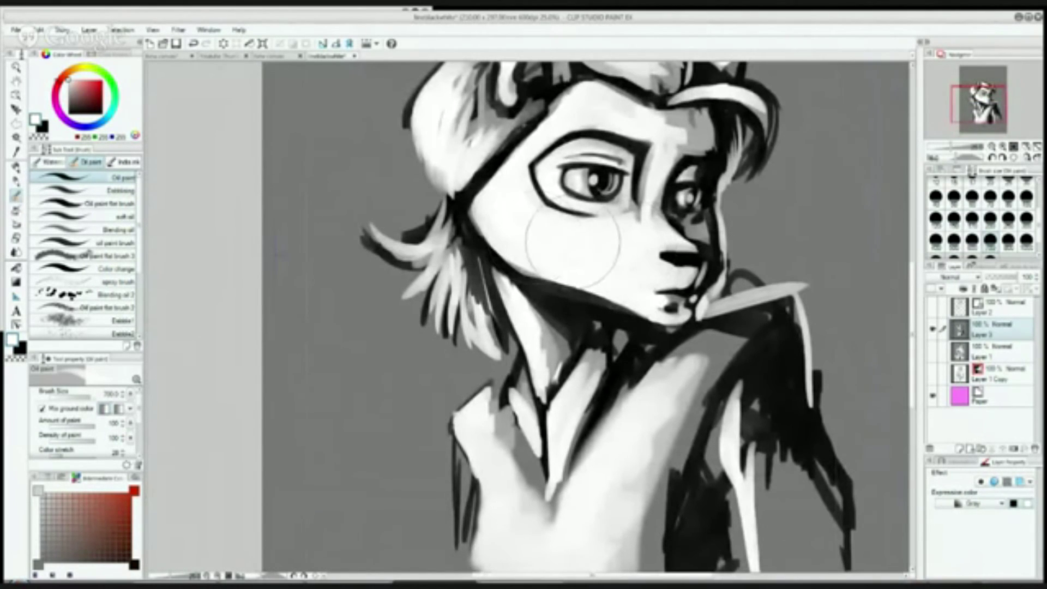
{"action": "mouse_move", "coordinate": [557, 304]}
{"action": "left_mouse_down"}
{"action": "mouse_move", "coordinate": [518, 224]}
{"action": "mouse_move", "coordinate": [513, 262]}
{"action": "left_mouse_up"}
{"action": "mouse_move", "coordinate": [525, 319]}
{"action": "left_mouse_down"}
{"action": "mouse_move", "coordinate": [514, 269]}
{"action": "mouse_move", "coordinate": [549, 370]}
{"action": "mouse_move", "coordinate": [599, 350]}
{"action": "mouse_move", "coordinate": [557, 350]}
{"action": "mouse_move", "coordinate": [545, 376]}
{"action": "mouse_move", "coordinate": [551, 404]}
{"action": "mouse_move", "coordinate": [523, 355]}
{"action": "mouse_move", "coordinate": [545, 382]}
{"action": "left_mouse_up"}
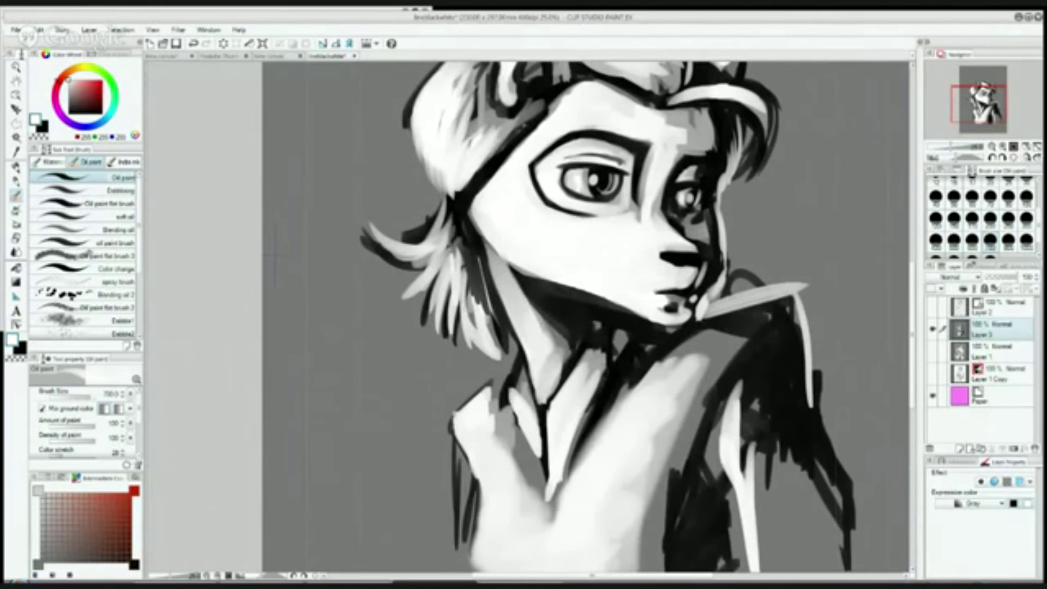
{"action": "left_click", "coordinate": [978, 502]}
{"action": "left_click", "coordinate": [995, 524]}
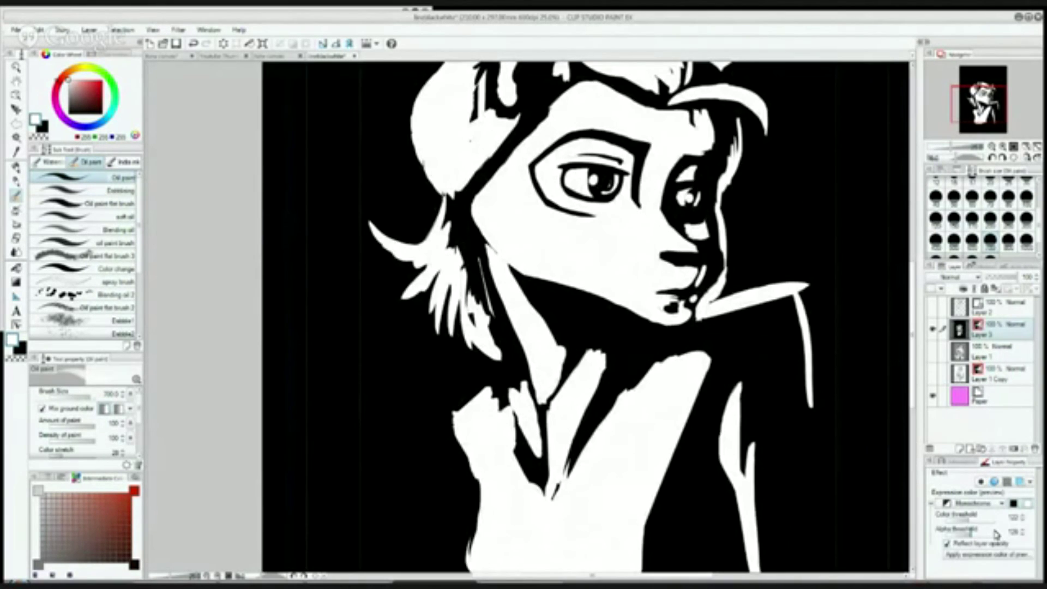